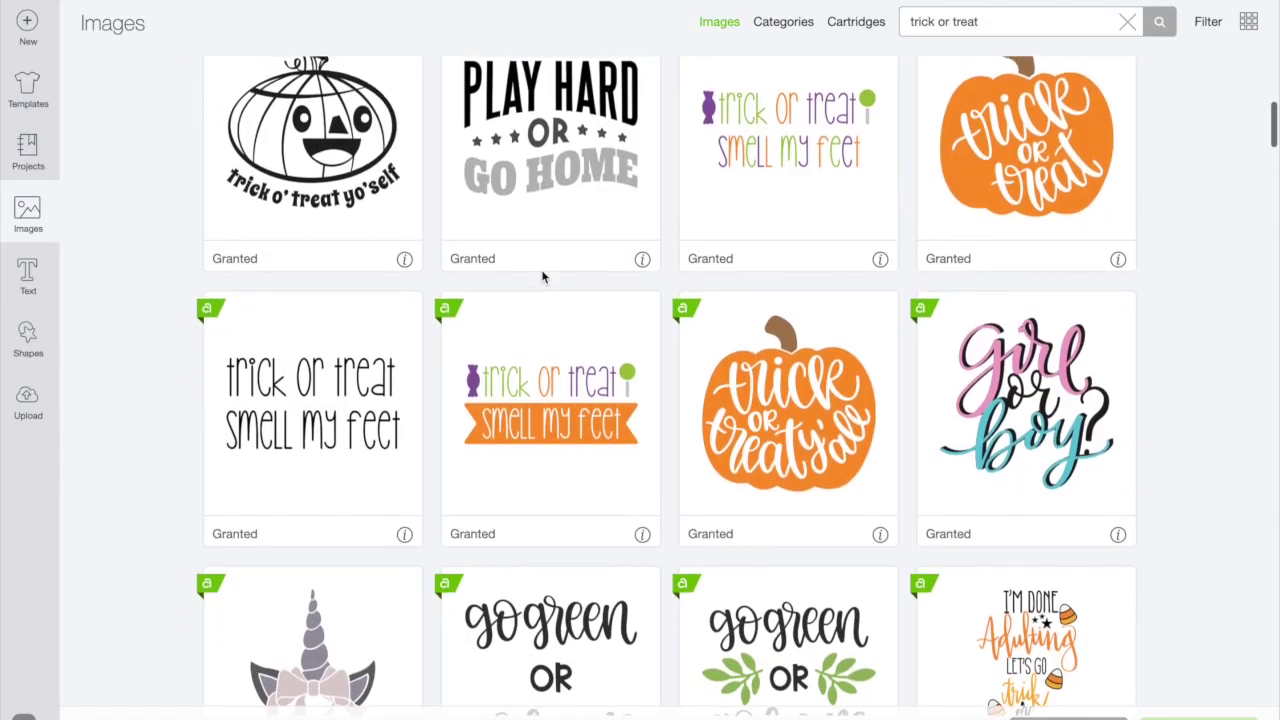
# Step: Scroll the 'trick or treat' image results and pick the swirly green Trick Or Treat design
pyautogui.scroll(-3, 543, 277)
pyautogui.scroll(-6, 543, 277)
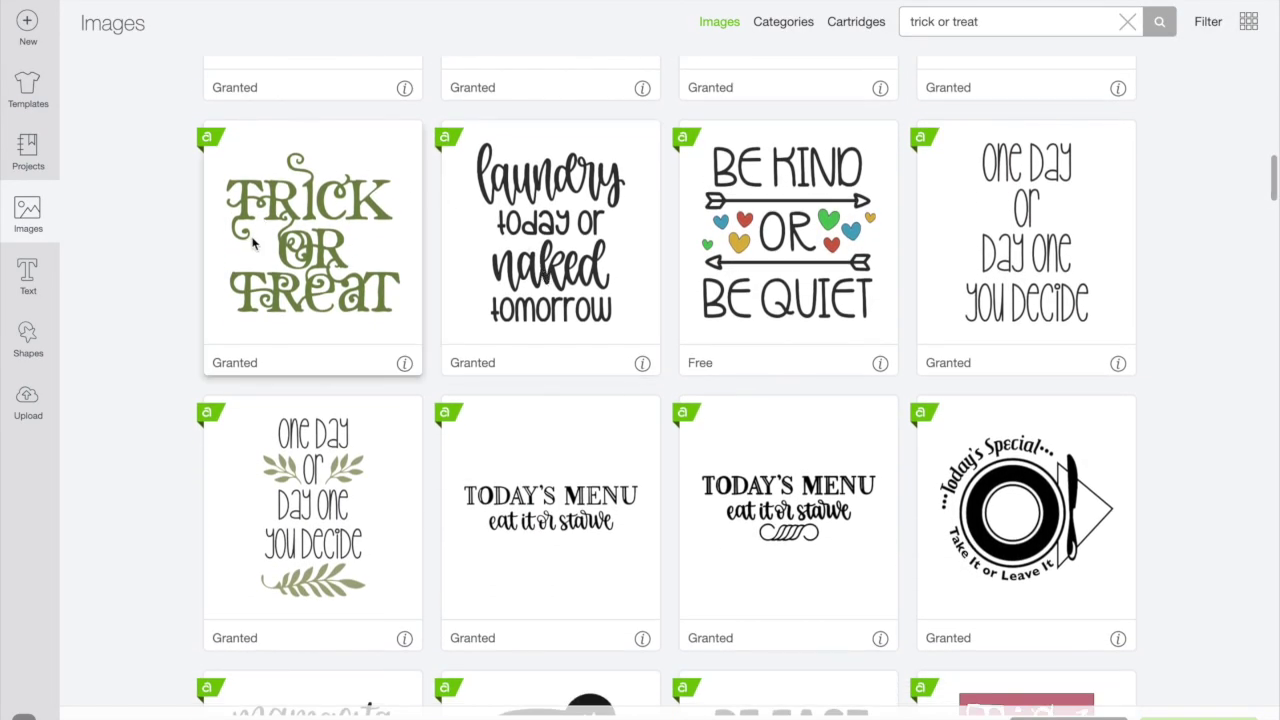
pyautogui.click(254, 236)
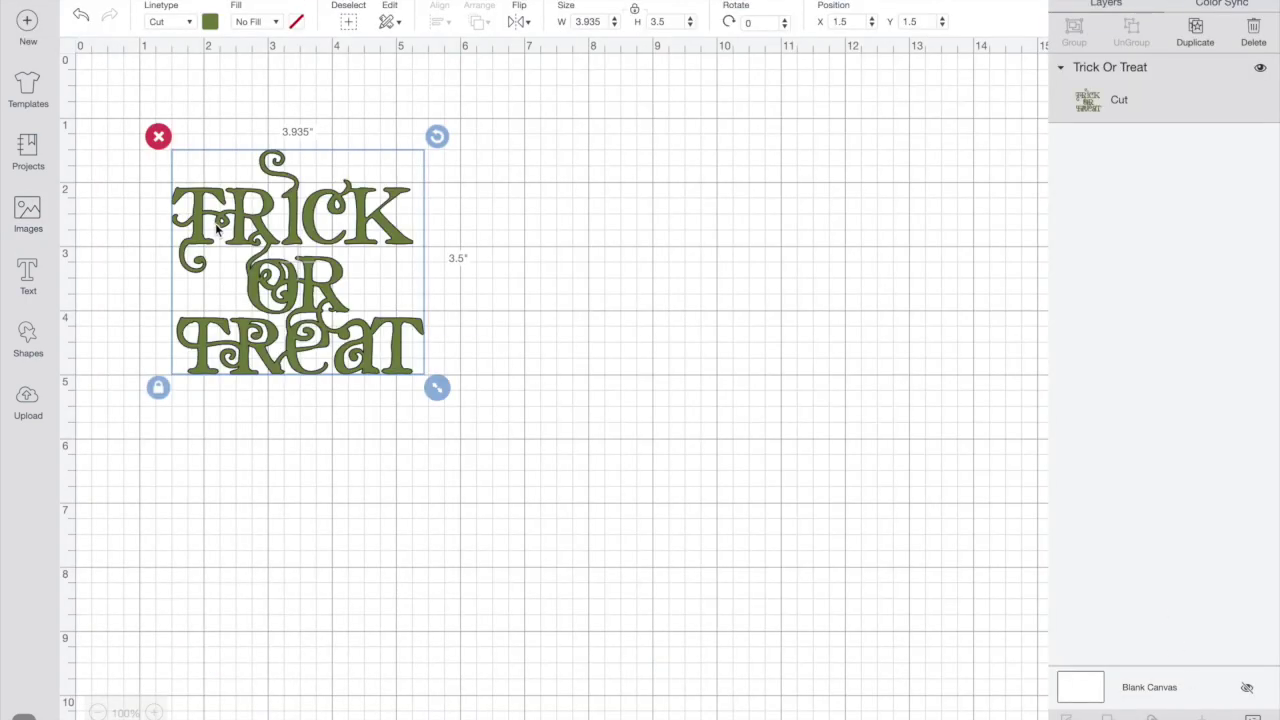
# Step: Center the Trick Or Treat image, enlarge it to 5.24 by 4.66 inches and colour it black
pyautogui.moveTo(216, 228); pyautogui.dragTo(476, 260)
pyautogui.moveTo(651, 410); pyautogui.dragTo(738, 536)
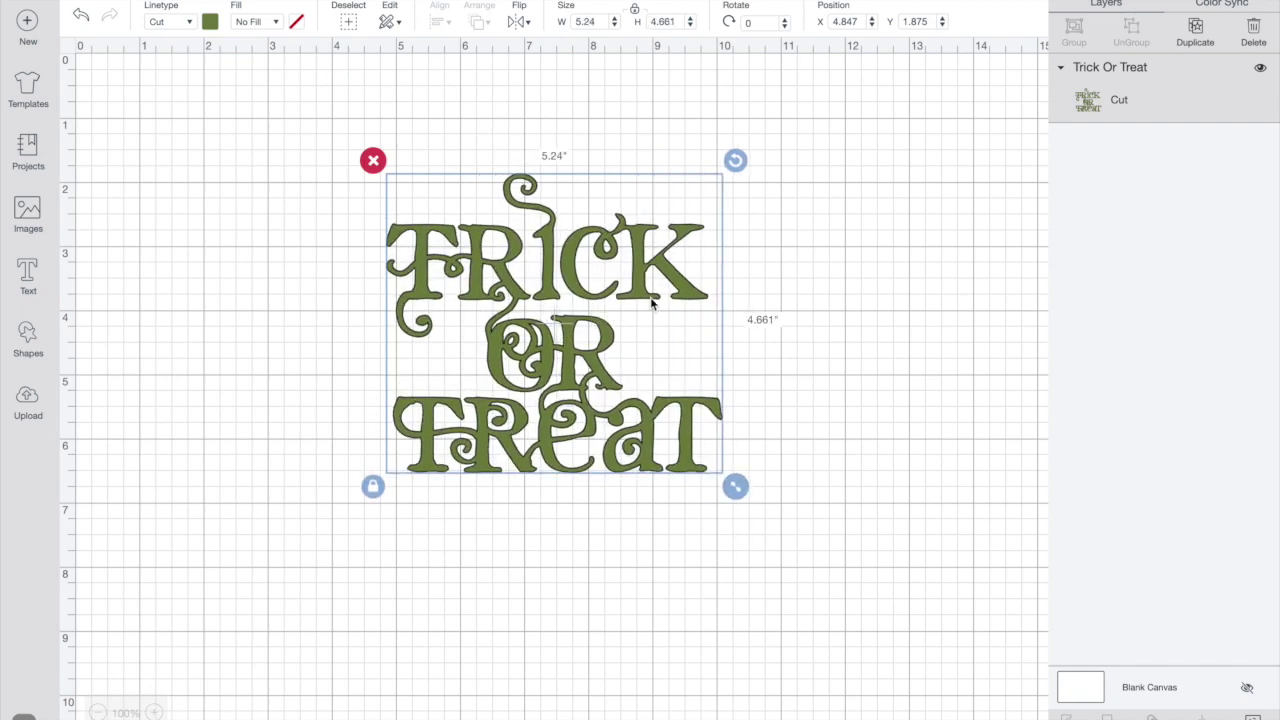
pyautogui.click(210, 21)
pyautogui.click(340, 185)
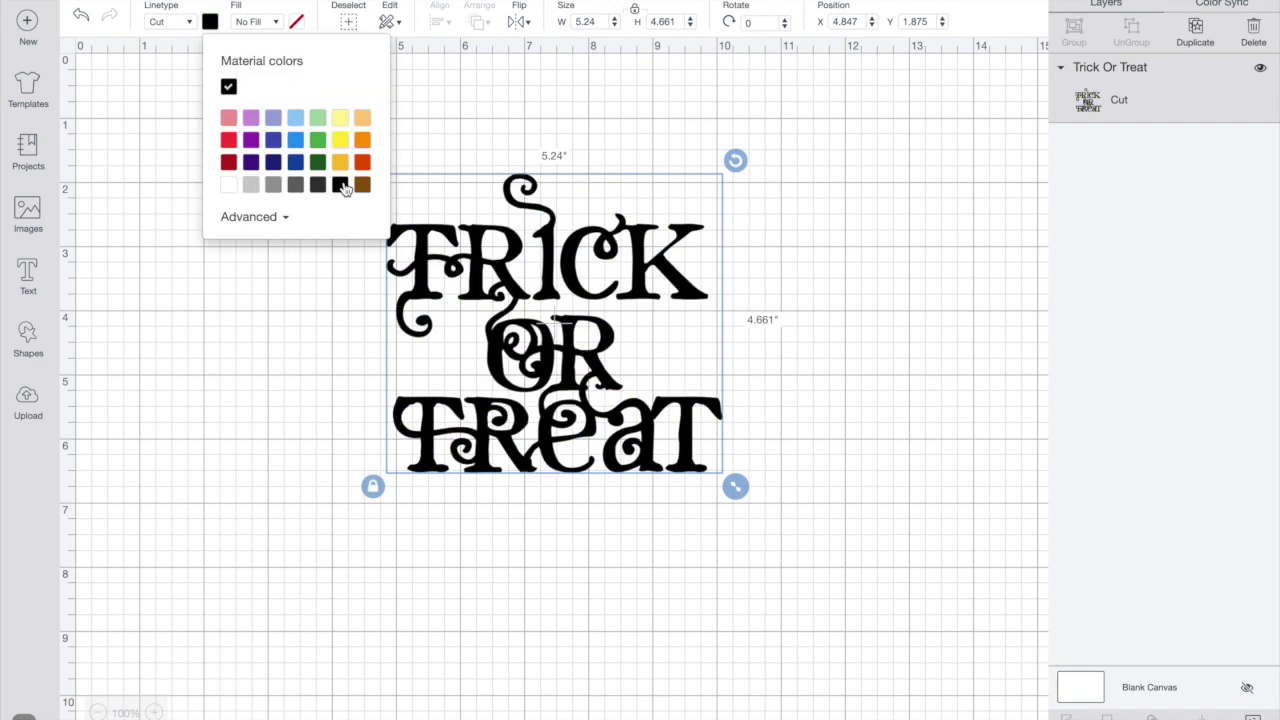
pyautogui.click(92, 168)
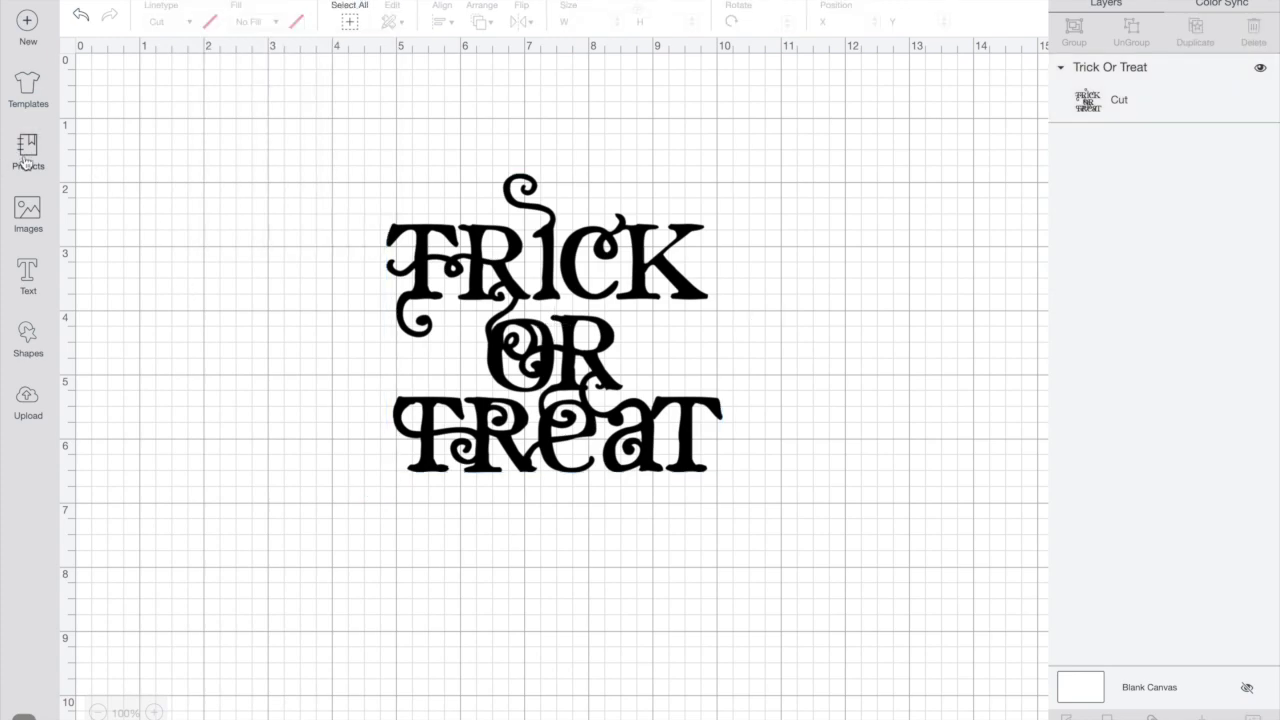
# Step: Find the purple-striped witch hat in the image results and insert it onto the canvas
pyautogui.click(27, 215)
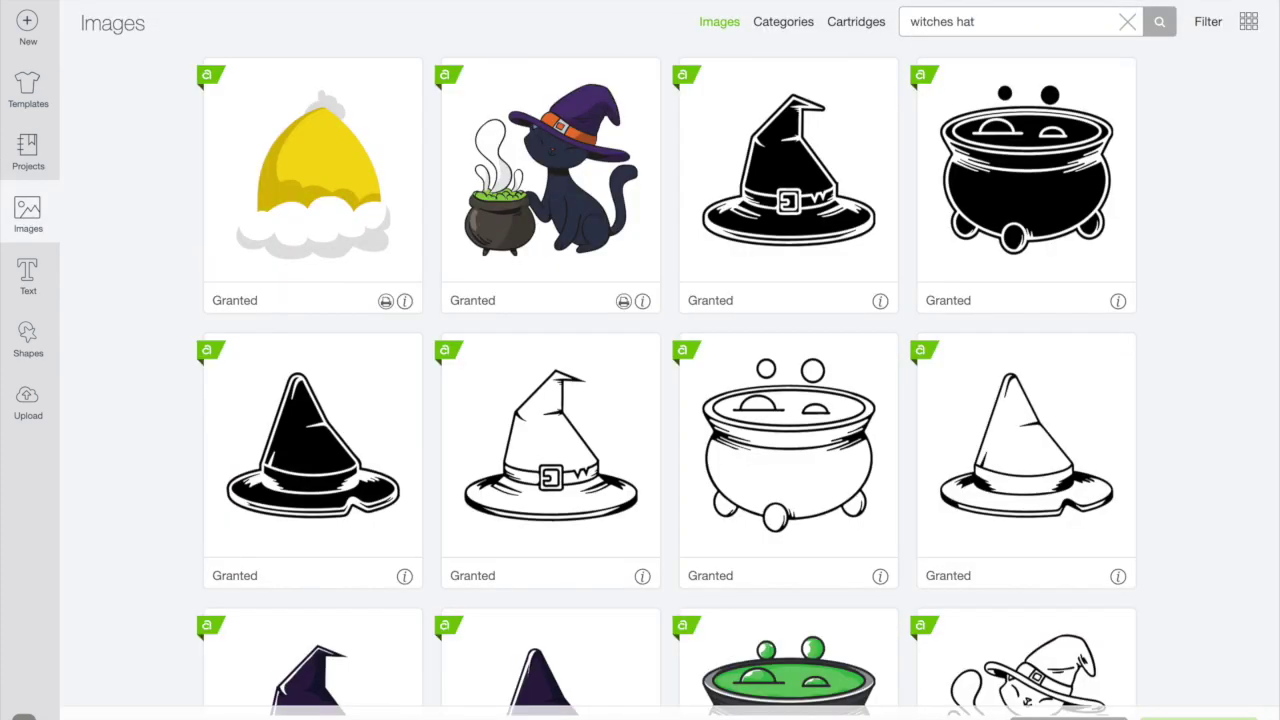
pyautogui.scroll(-5, 799, 316)
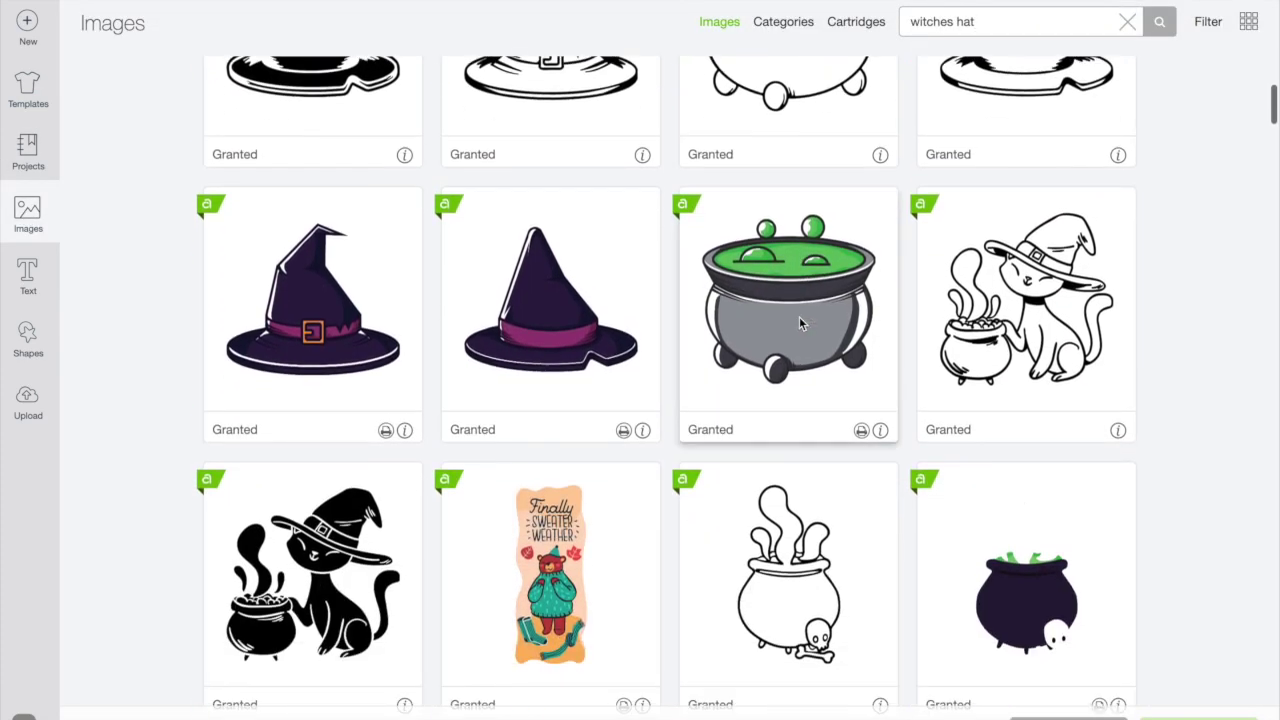
pyautogui.scroll(-8, 799, 316)
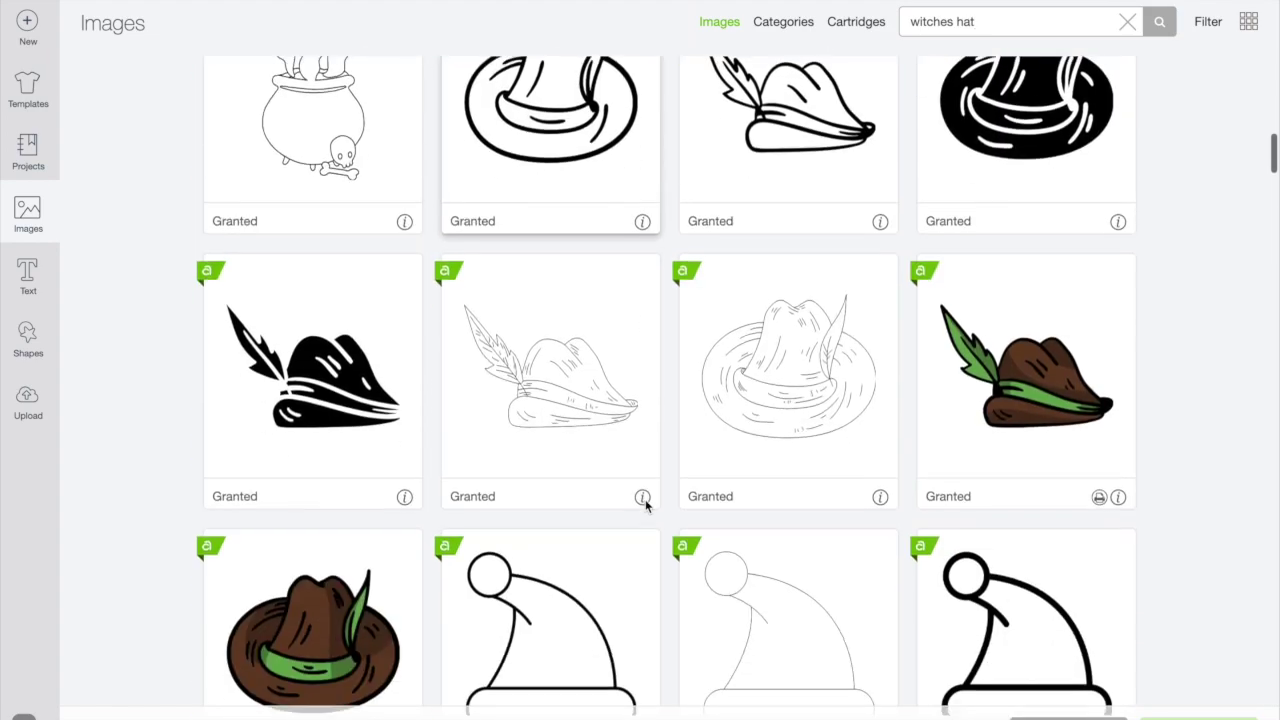
pyautogui.scroll(-10, 645, 507)
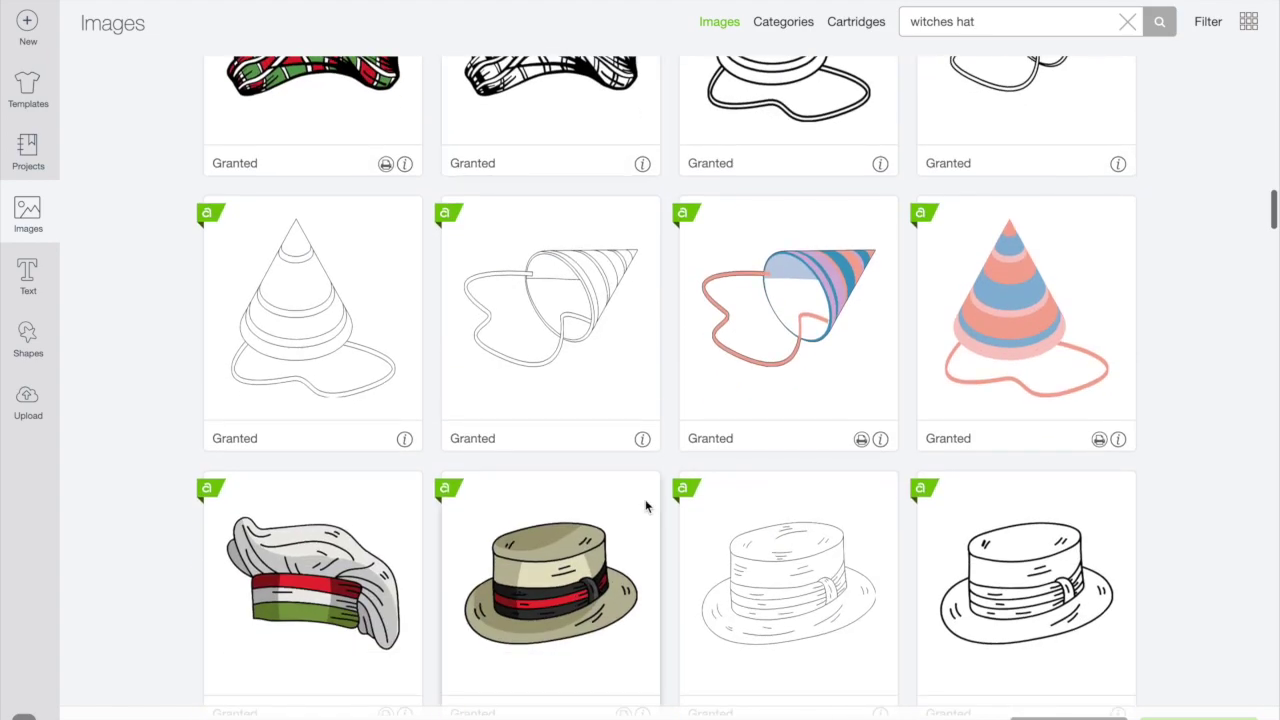
pyautogui.scroll(-12, 645, 507)
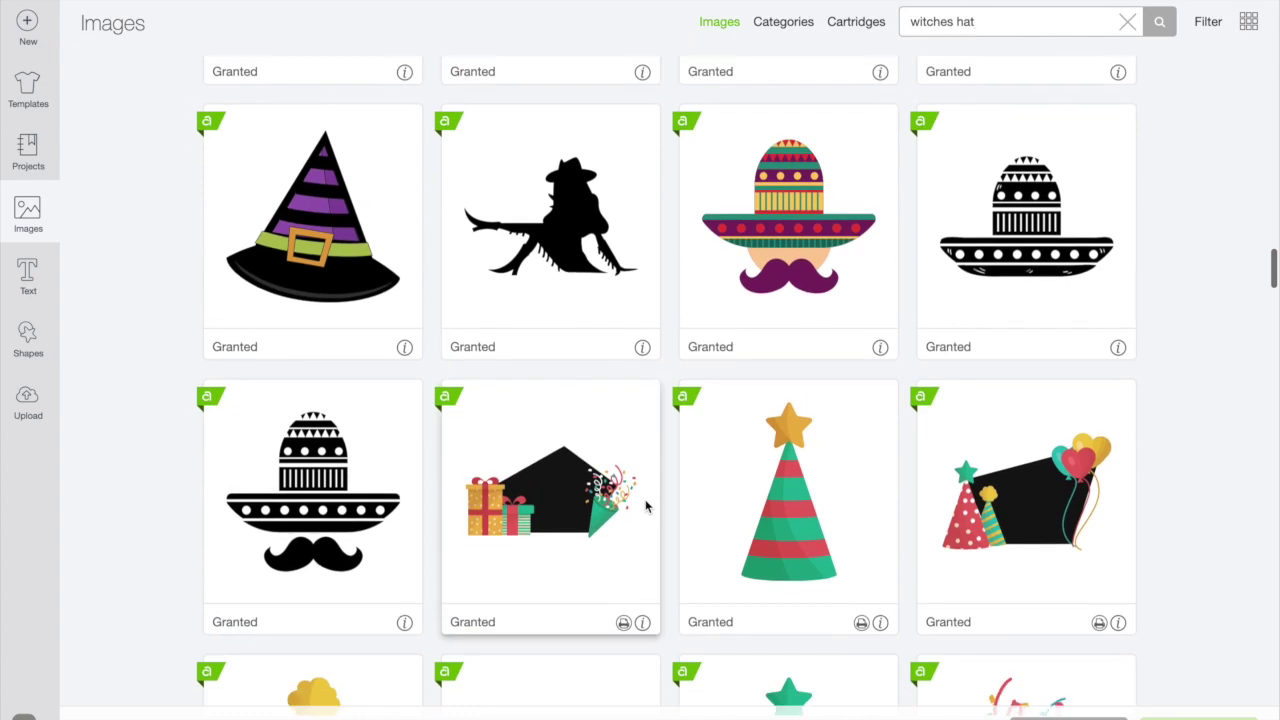
pyautogui.click(369, 294)
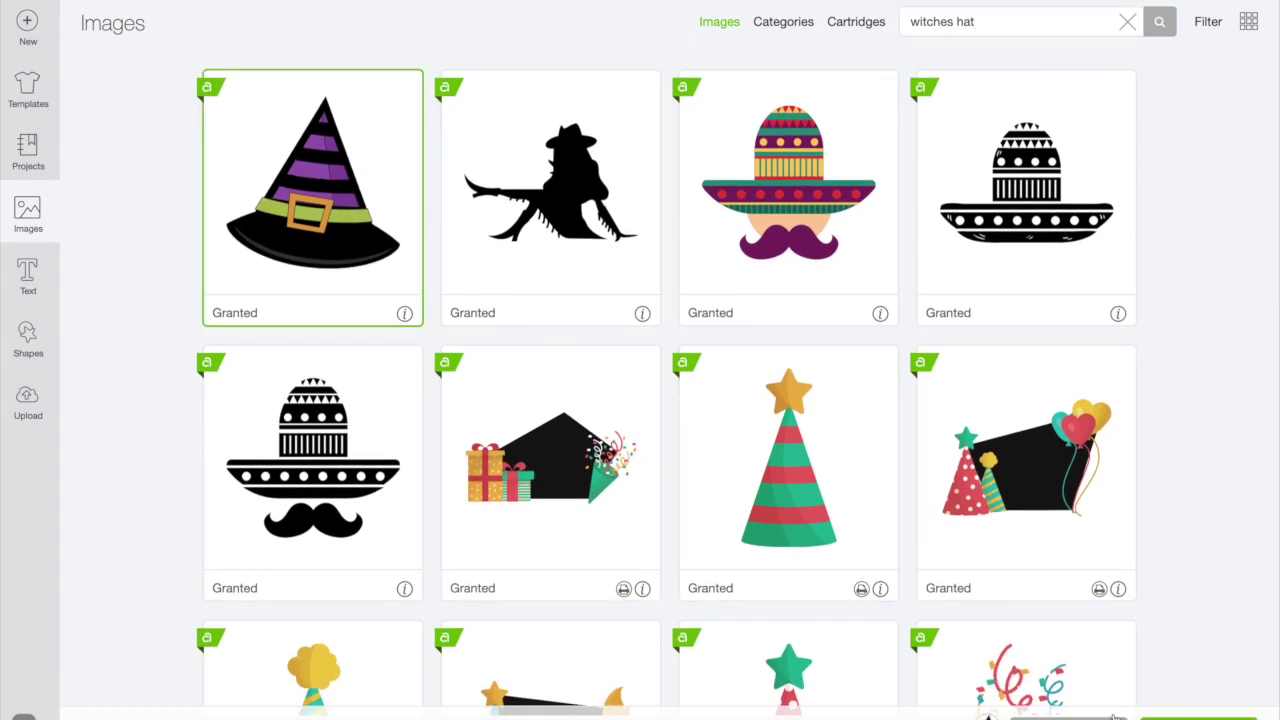
pyautogui.click(1198, 712)
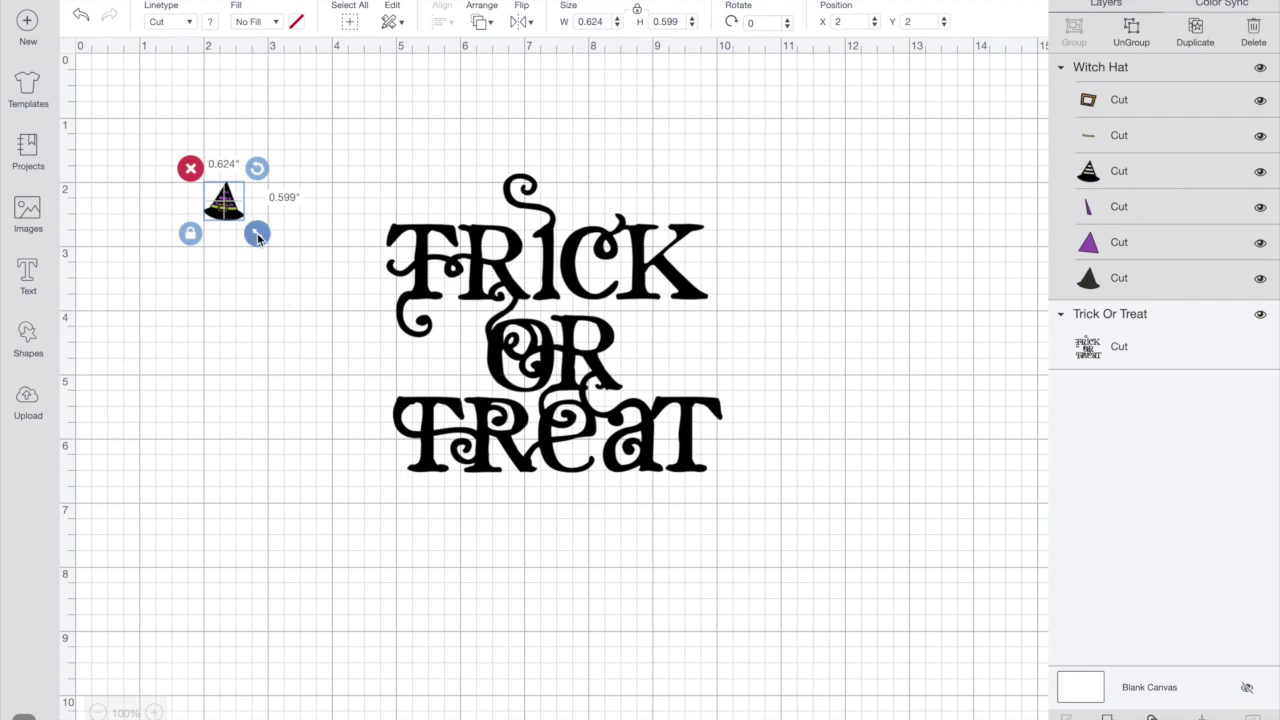
# Step: Enlarge the witch hat to about 3.1 inches, ungroup it and separate the striped hat and buckle
pyautogui.moveTo(257, 233); pyautogui.dragTo(418, 490)
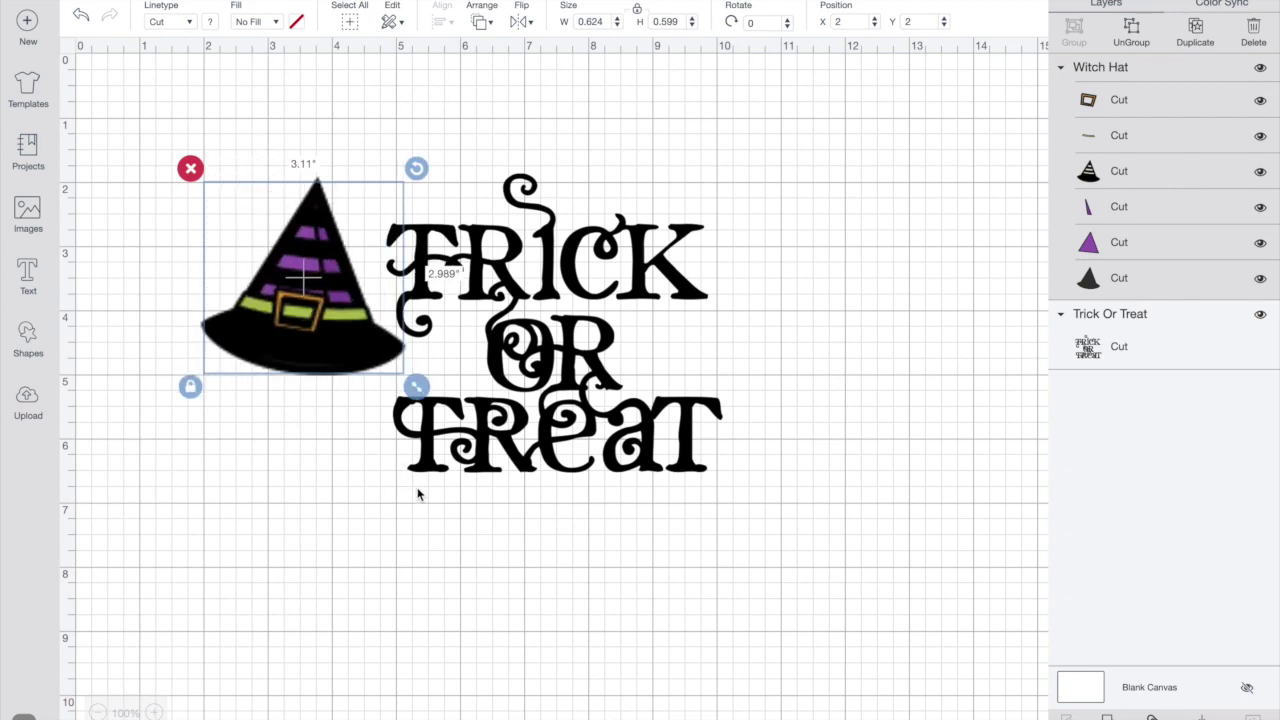
pyautogui.click(1131, 40)
pyautogui.moveTo(306, 346); pyautogui.dragTo(261, 598)
pyautogui.moveTo(293, 318); pyautogui.dragTo(187, 189)
# Step: Delete the purple, green and solid black hat layers, keeping only the striped hat
pyautogui.click(324, 298)
pyautogui.press('Delete')
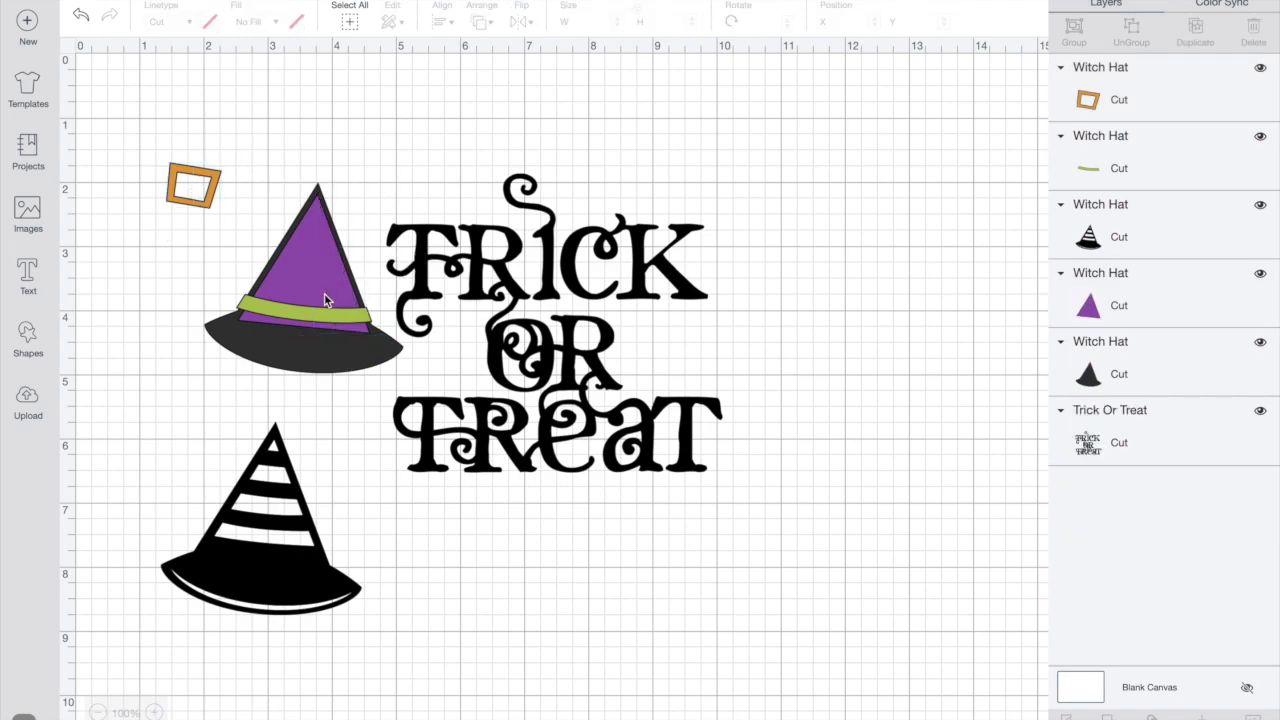
pyautogui.click(284, 307)
pyautogui.press('Delete')
pyautogui.click(280, 337)
pyautogui.press('Delete')
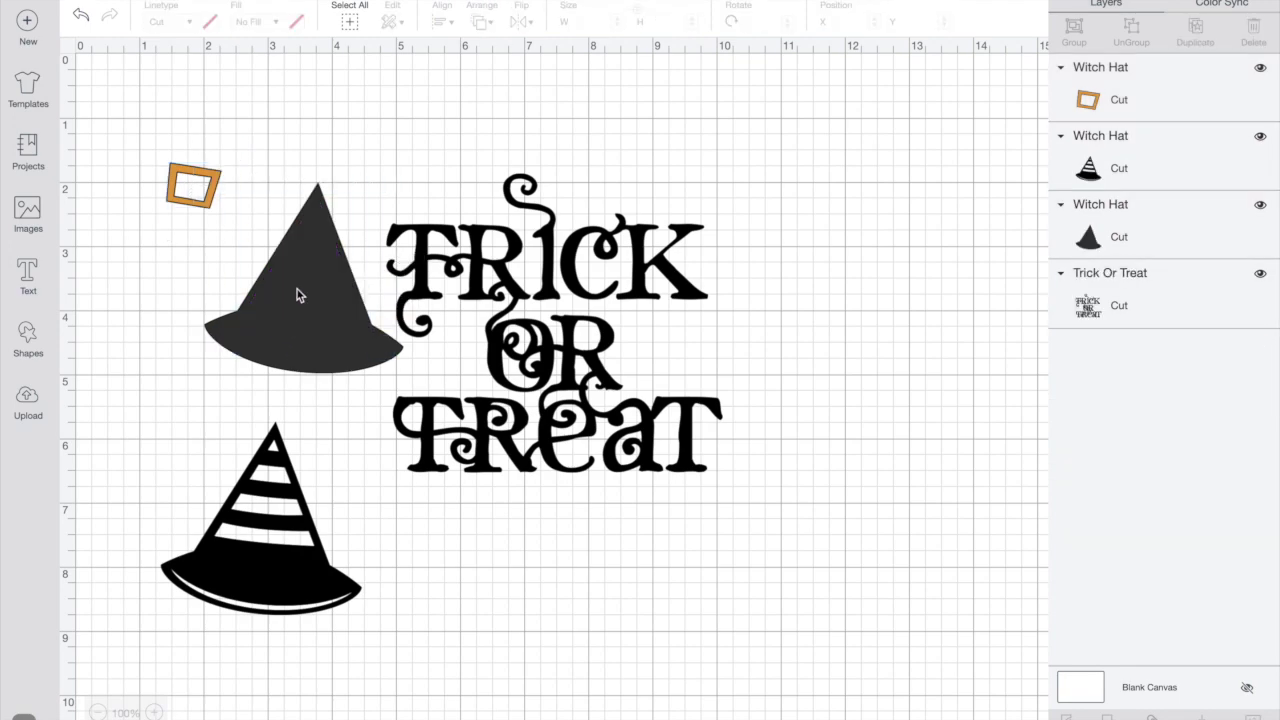
pyautogui.click(300, 284)
pyautogui.press('Delete')
# Step: Place the orange buckle over the striped hat's brim and slice it out
pyautogui.moveTo(183, 185); pyautogui.dragTo(251, 571)
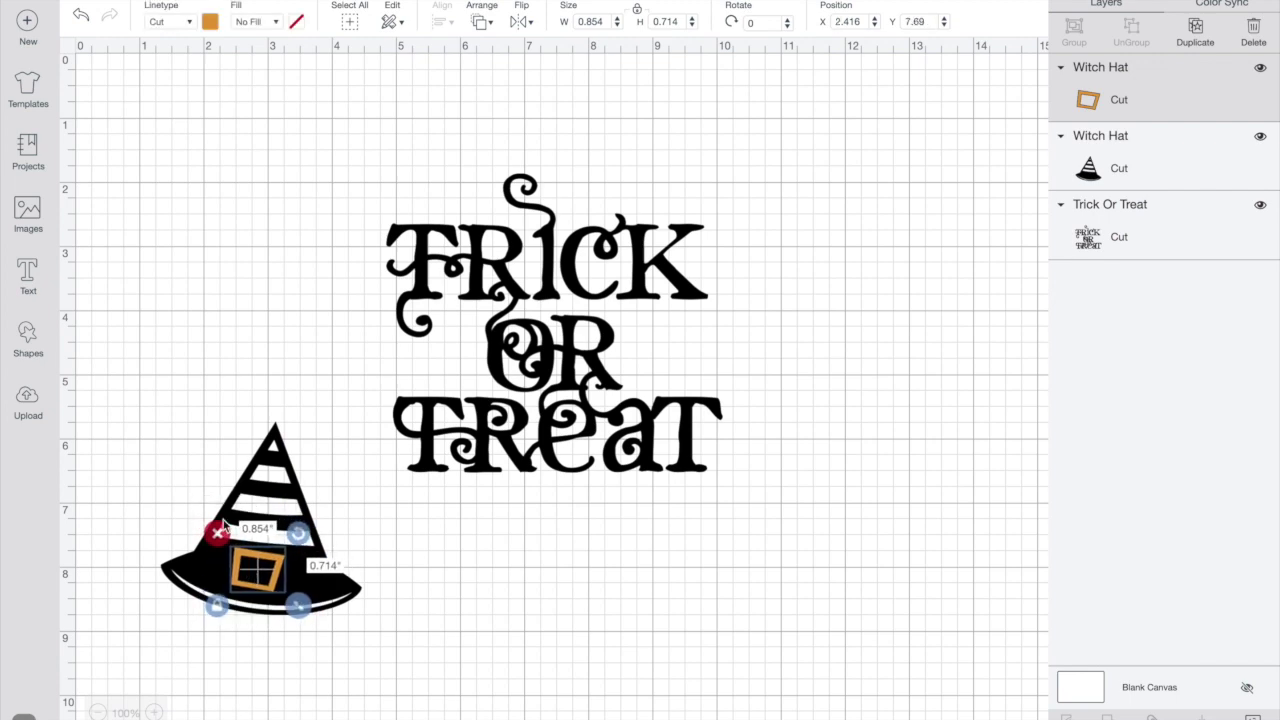
pyautogui.moveTo(188, 458)
pyautogui.mouseDown()
pyautogui.moveTo(265, 570)
pyautogui.moveTo(197, 471)
pyautogui.mouseUp()
pyautogui.moveTo(124, 507); pyautogui.dragTo(352, 676)
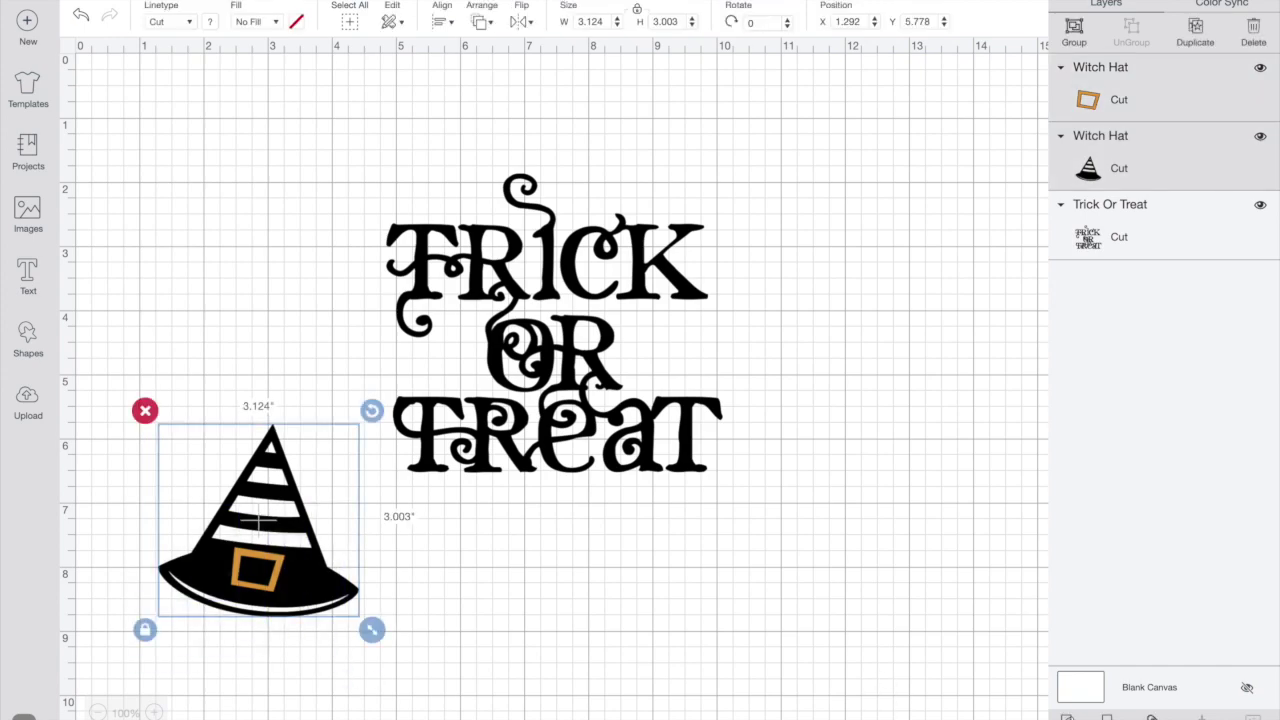
pyautogui.click(1070, 714)
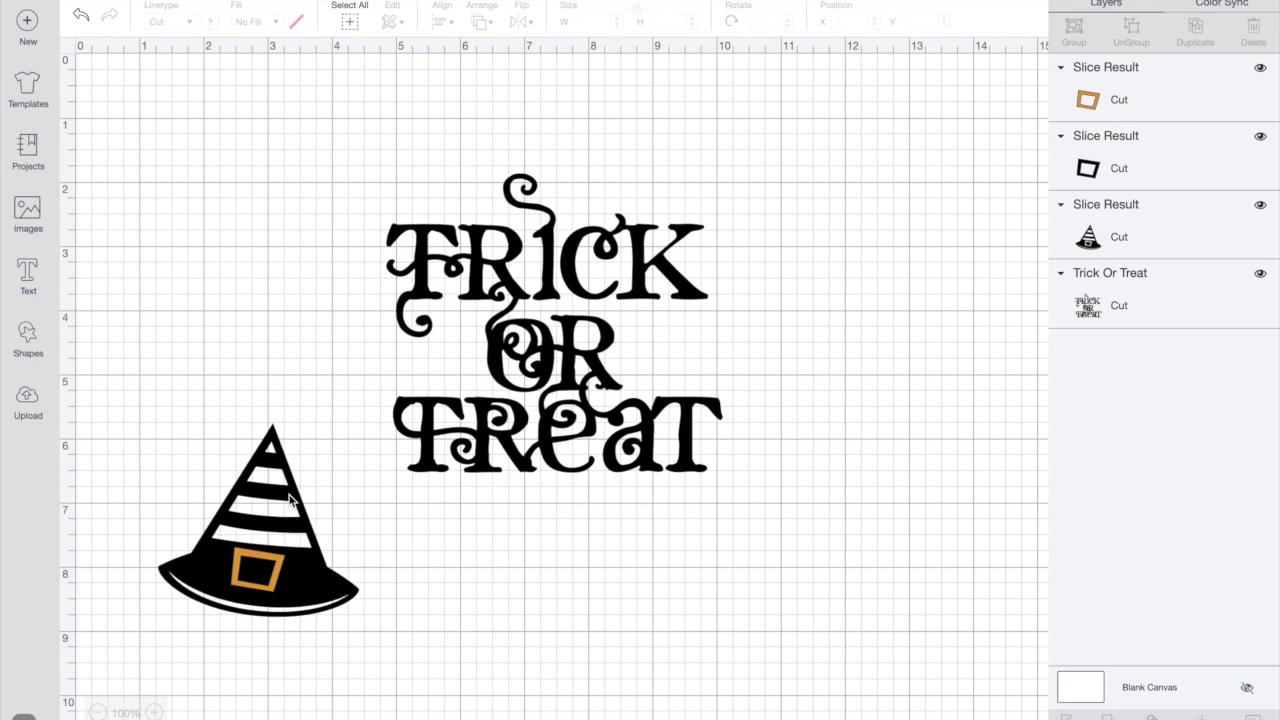
# Step: Move the hat beside the text and delete the leftover orange and black buckle pieces
pyautogui.moveTo(289, 500); pyautogui.dragTo(332, 303)
pyautogui.click(263, 562)
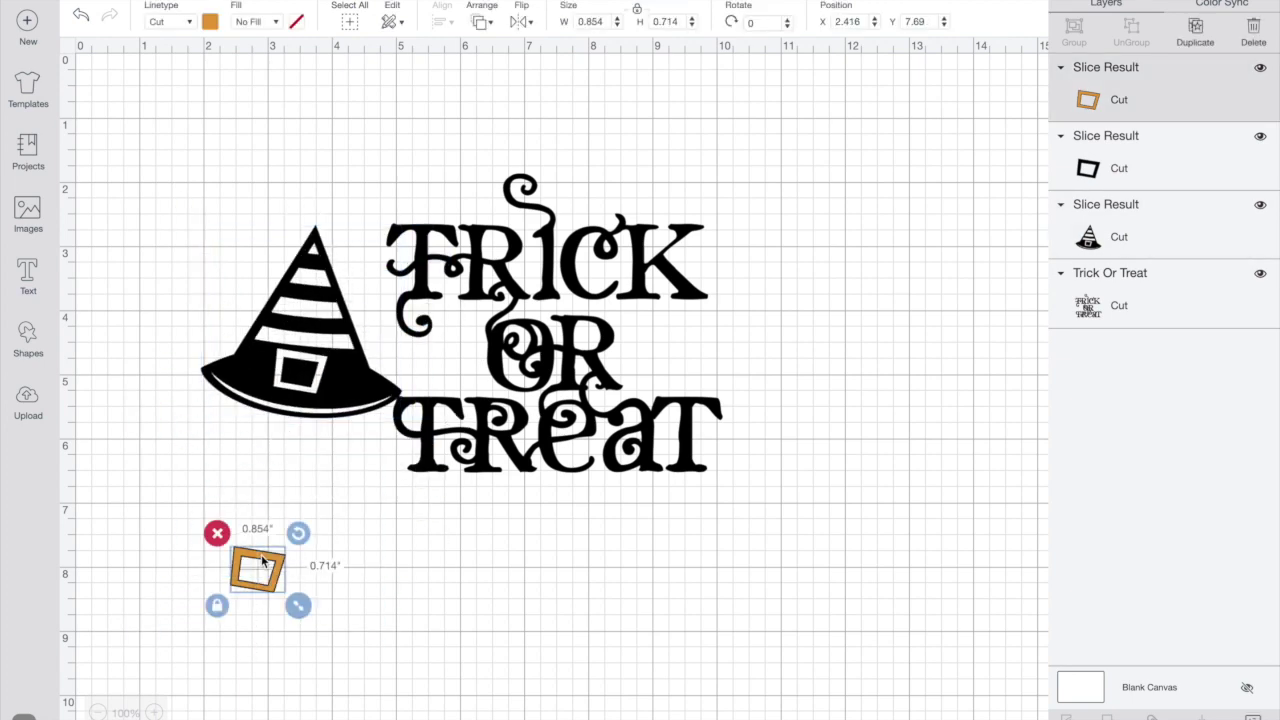
pyautogui.press('Delete')
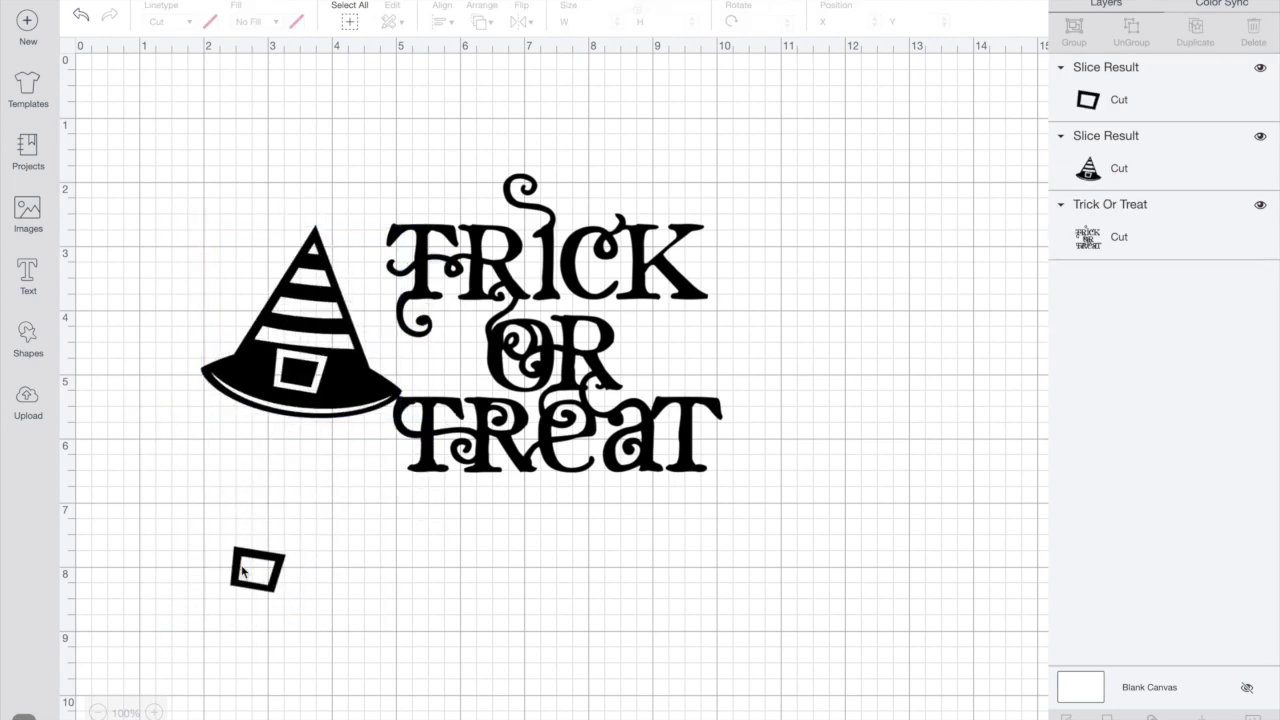
pyautogui.click(242, 568)
pyautogui.press('Delete')
# Step: Shift the lettering down-right and set the hat above it, enlarged to about 3.8 inches
pyautogui.moveTo(537, 197); pyautogui.dragTo(571, 265)
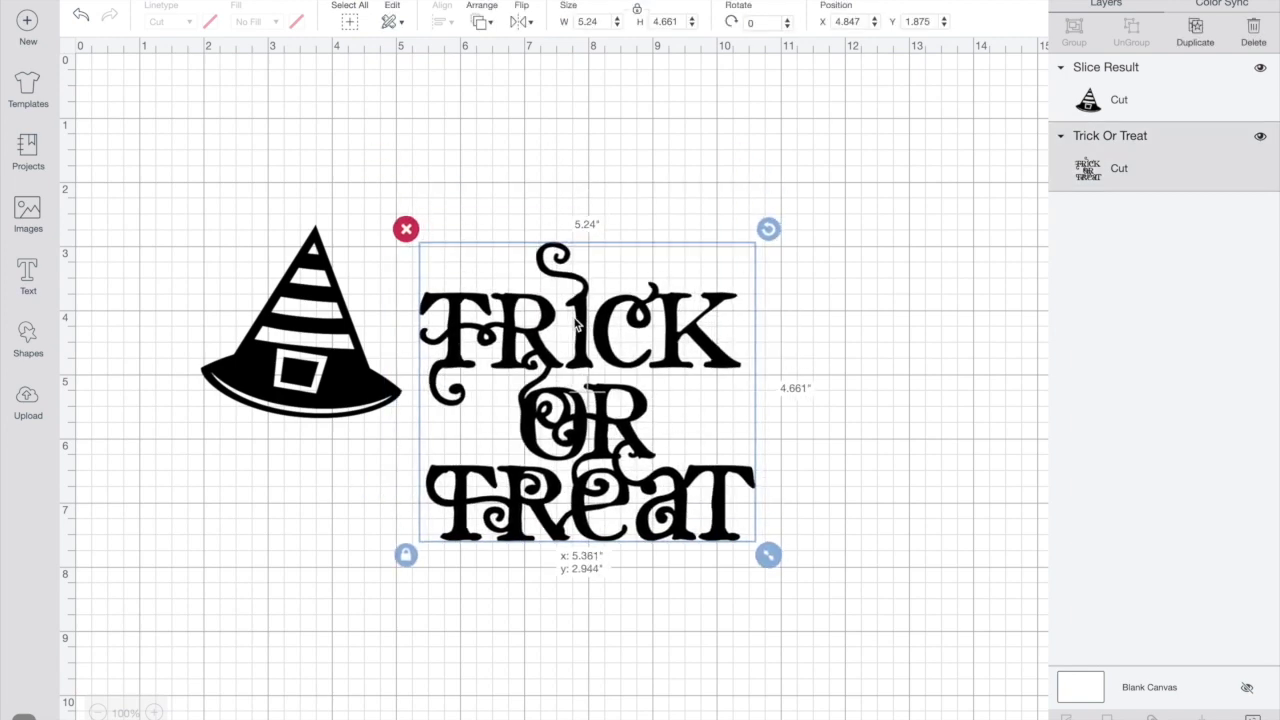
pyautogui.moveTo(287, 307); pyautogui.dragTo(535, 151)
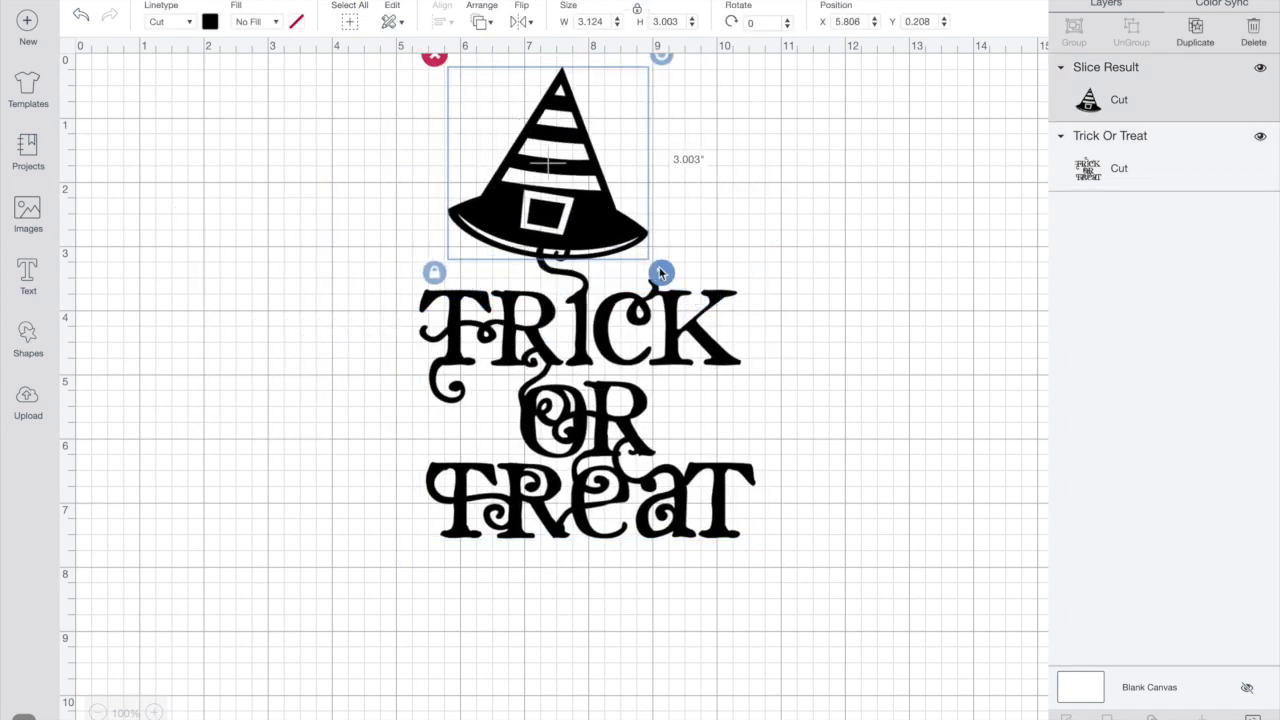
pyautogui.moveTo(661, 272); pyautogui.dragTo(706, 316)
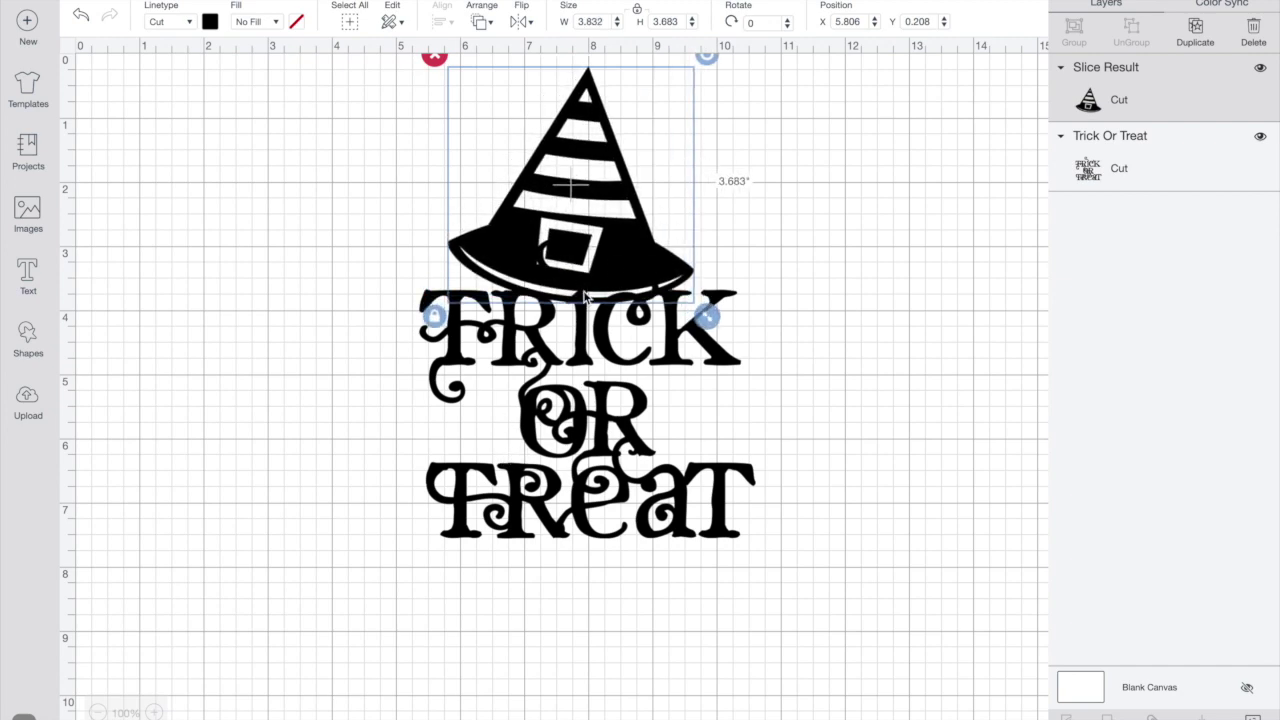
pyautogui.moveTo(586, 296); pyautogui.dragTo(620, 289)
# Step: Enlarge the hat to 4.259 by 4.098 inches and move it to the text's upper left
pyautogui.moveTo(741, 309); pyautogui.dragTo(760, 323)
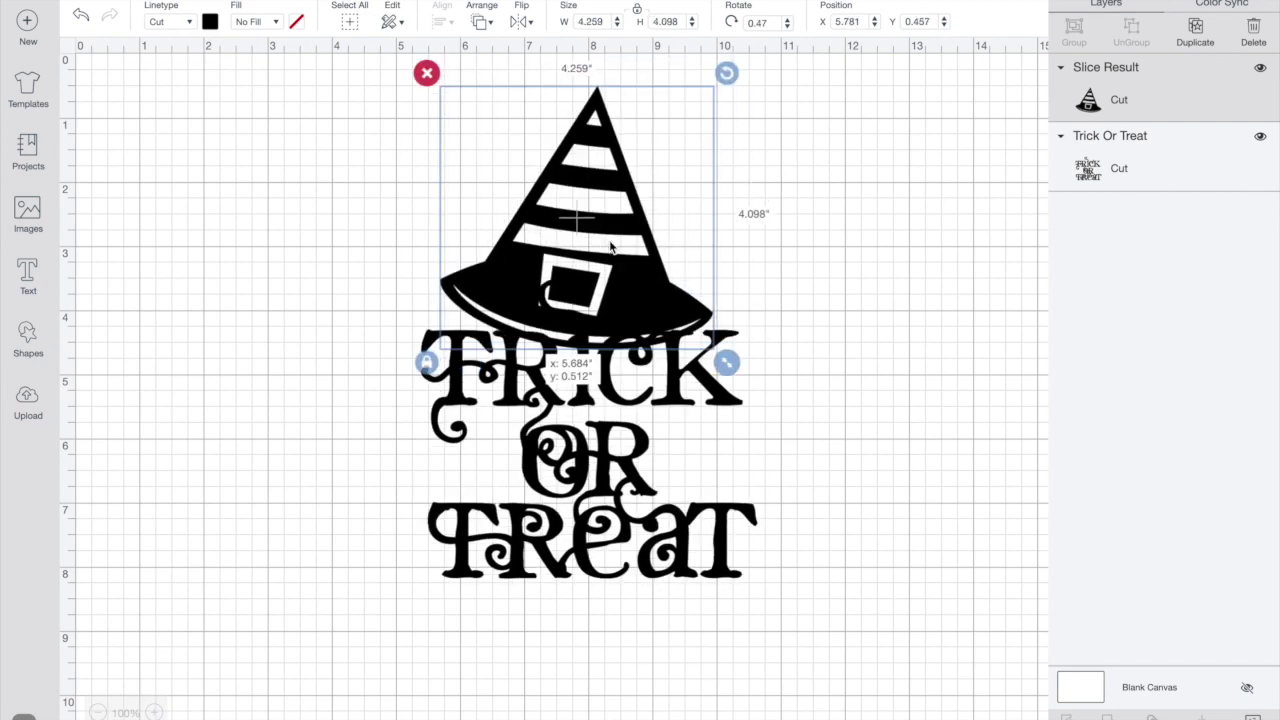
pyautogui.moveTo(608, 244); pyautogui.dragTo(612, 244)
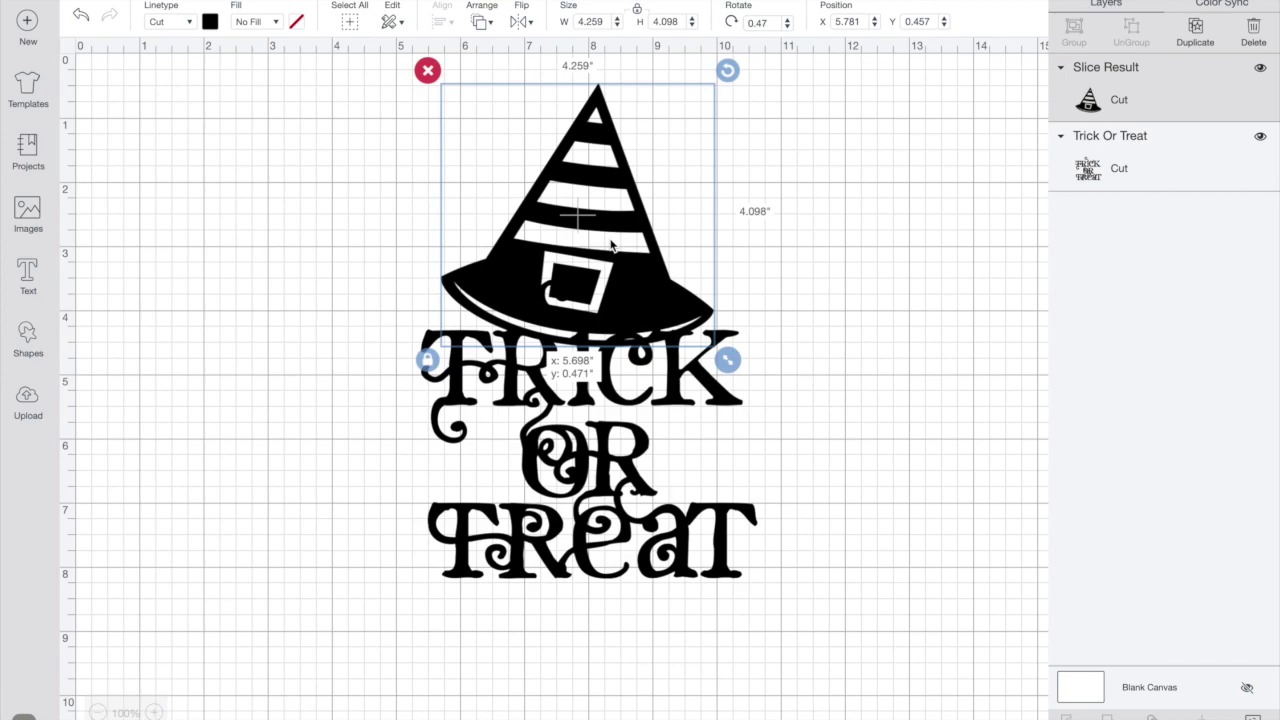
pyautogui.moveTo(598, 235); pyautogui.dragTo(300, 245)
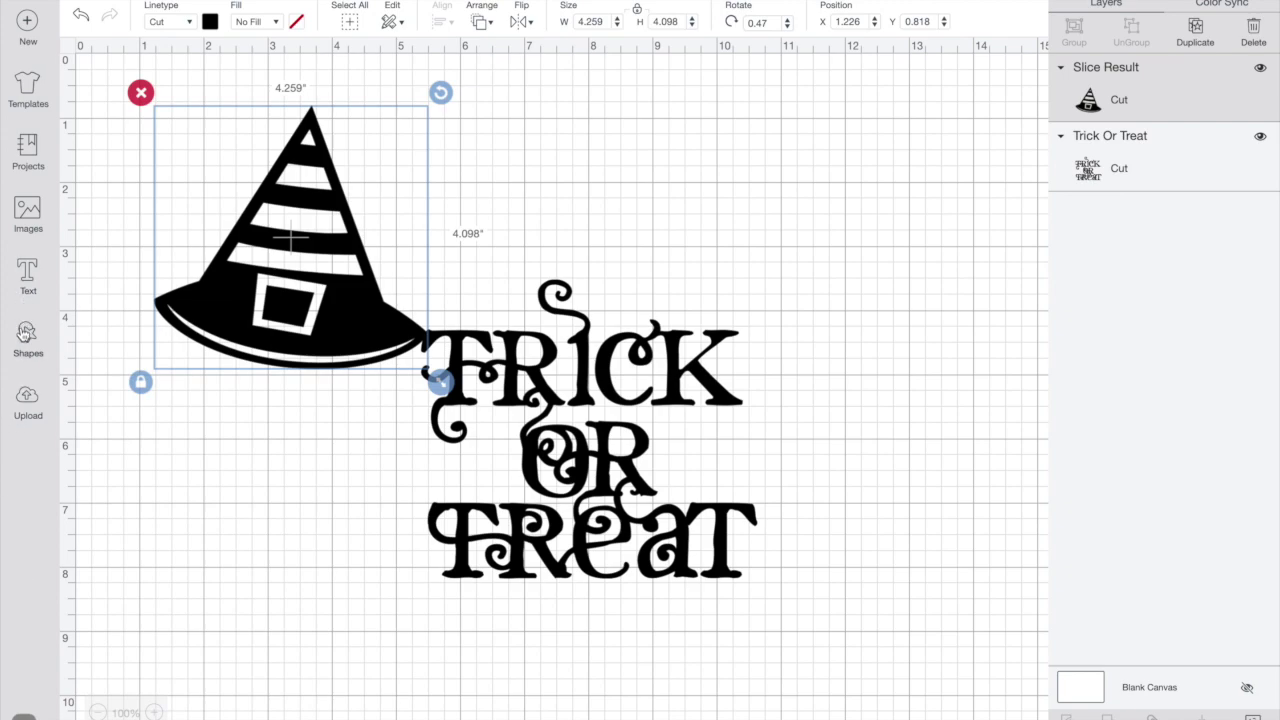
pyautogui.click(26, 336)
# Step: Add a square, shrink it to about 2.5 inches and place it over the text's top swirl
pyautogui.click(101, 221)
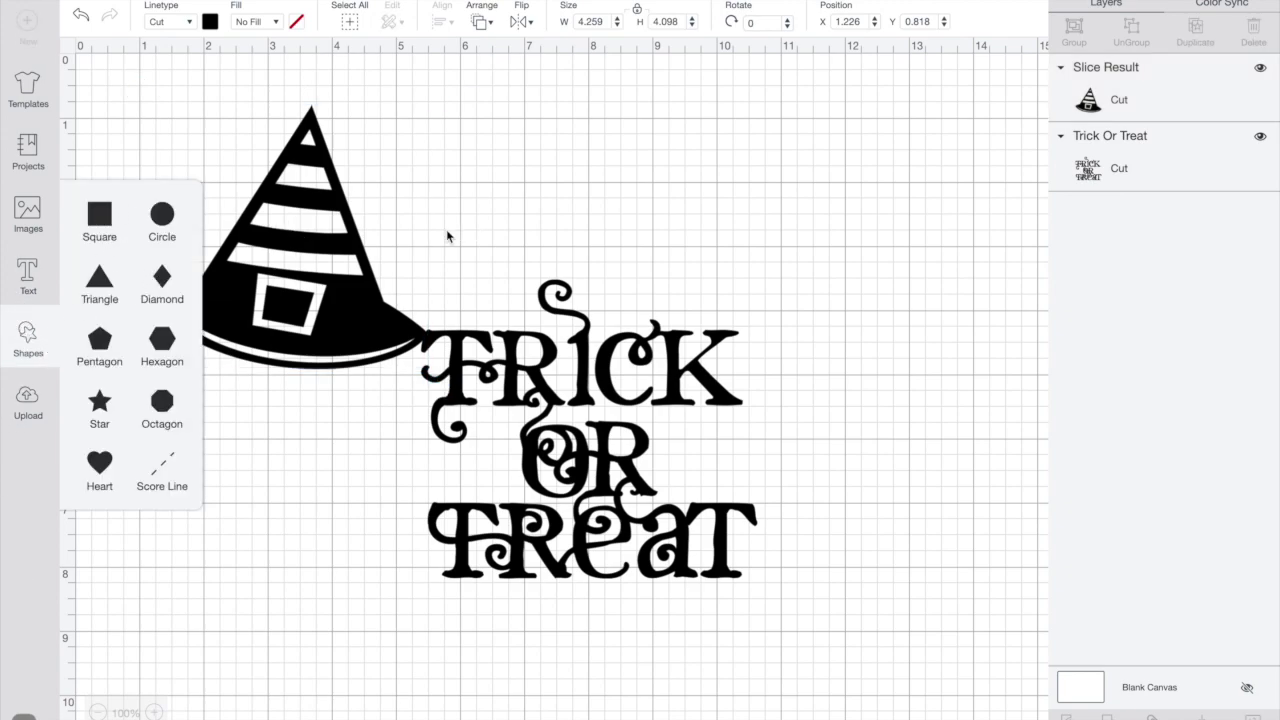
pyautogui.moveTo(357, 266); pyautogui.dragTo(499, 196)
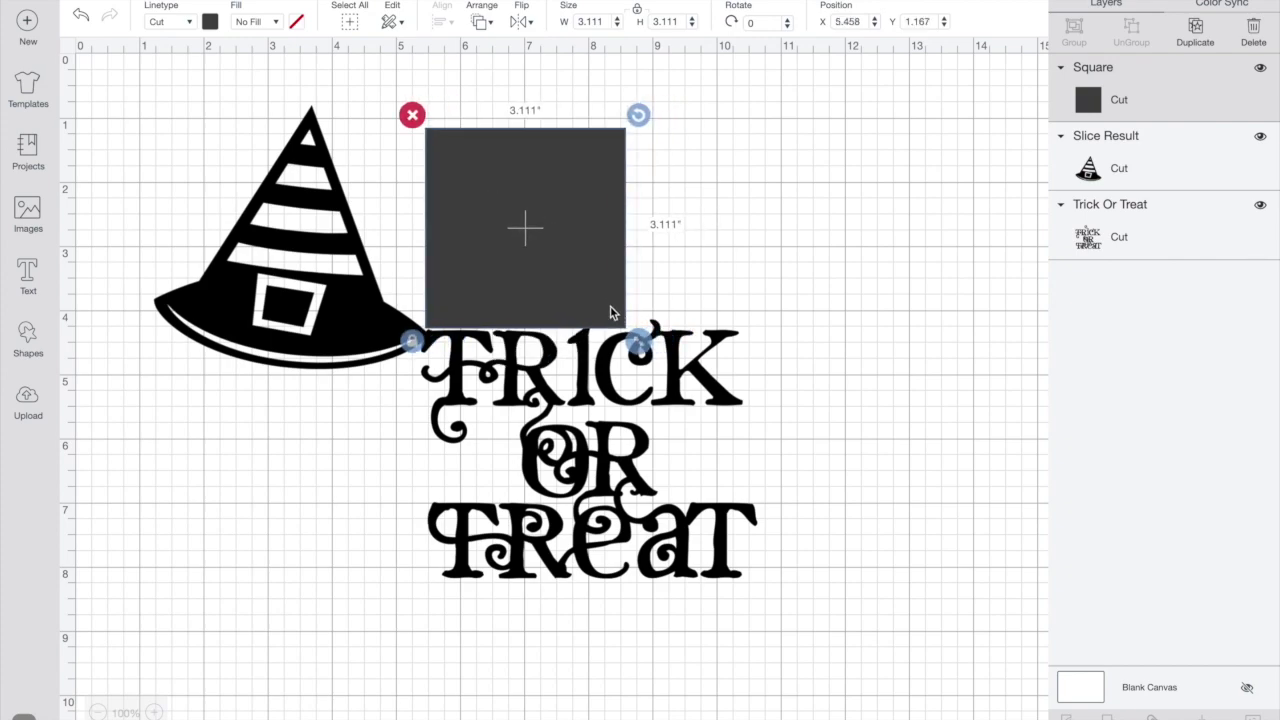
pyautogui.moveTo(637, 343); pyautogui.dragTo(598, 301)
pyautogui.moveTo(545, 258); pyautogui.dragTo(581, 299)
# Step: Move the hat aside, then slice the lettering with the square
pyautogui.moveTo(415, 95); pyautogui.dragTo(652, 208)
pyautogui.moveTo(291, 327); pyautogui.dragTo(213, 308)
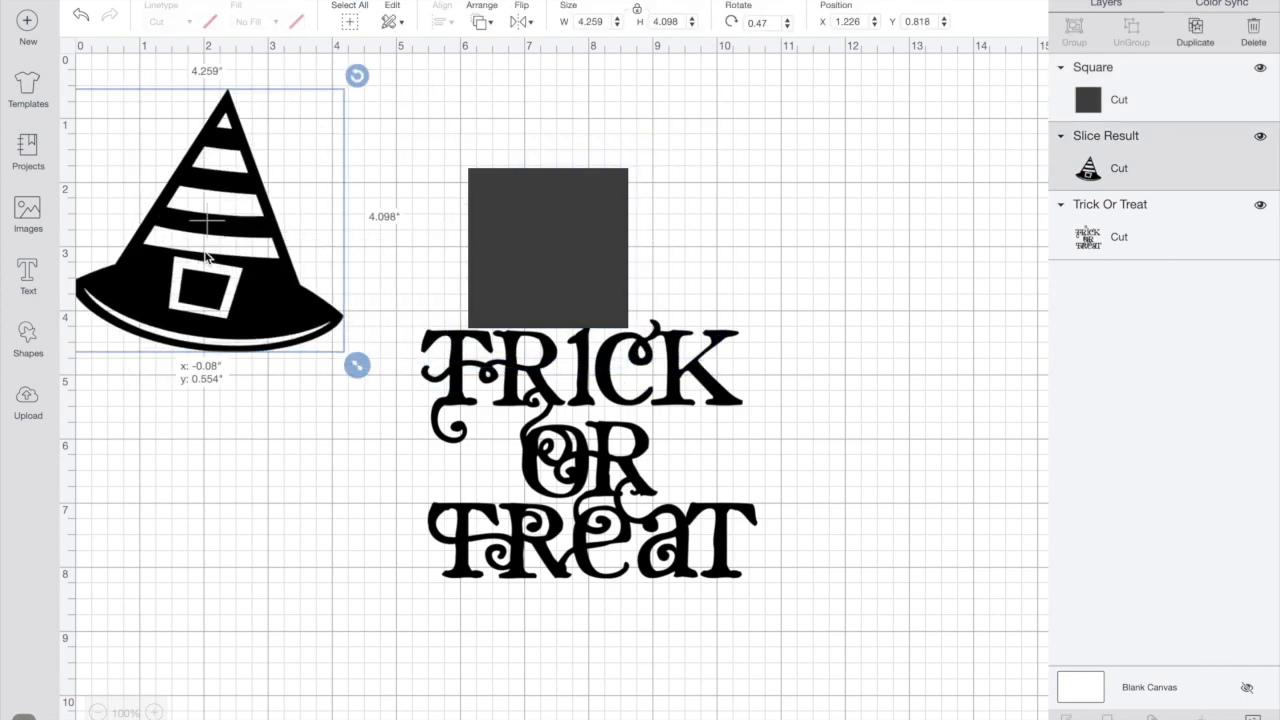
pyautogui.click(434, 189)
pyautogui.moveTo(432, 130); pyautogui.dragTo(705, 340)
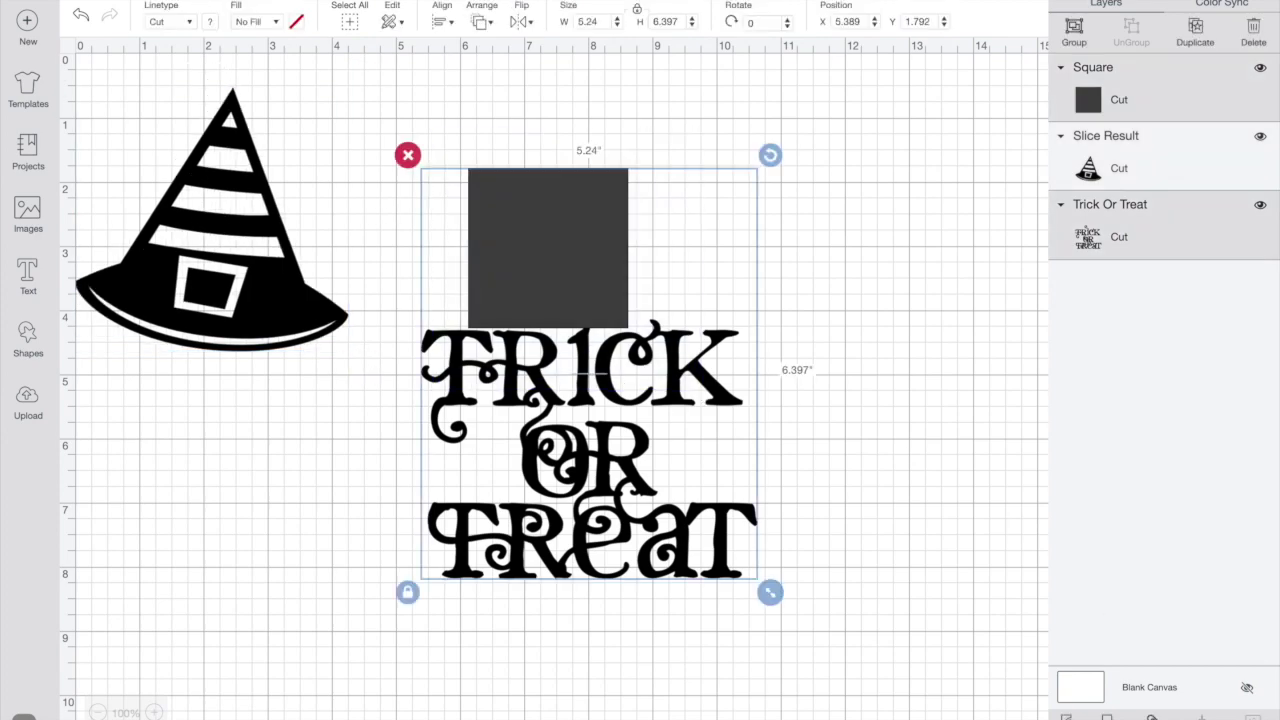
pyautogui.click(1066, 716)
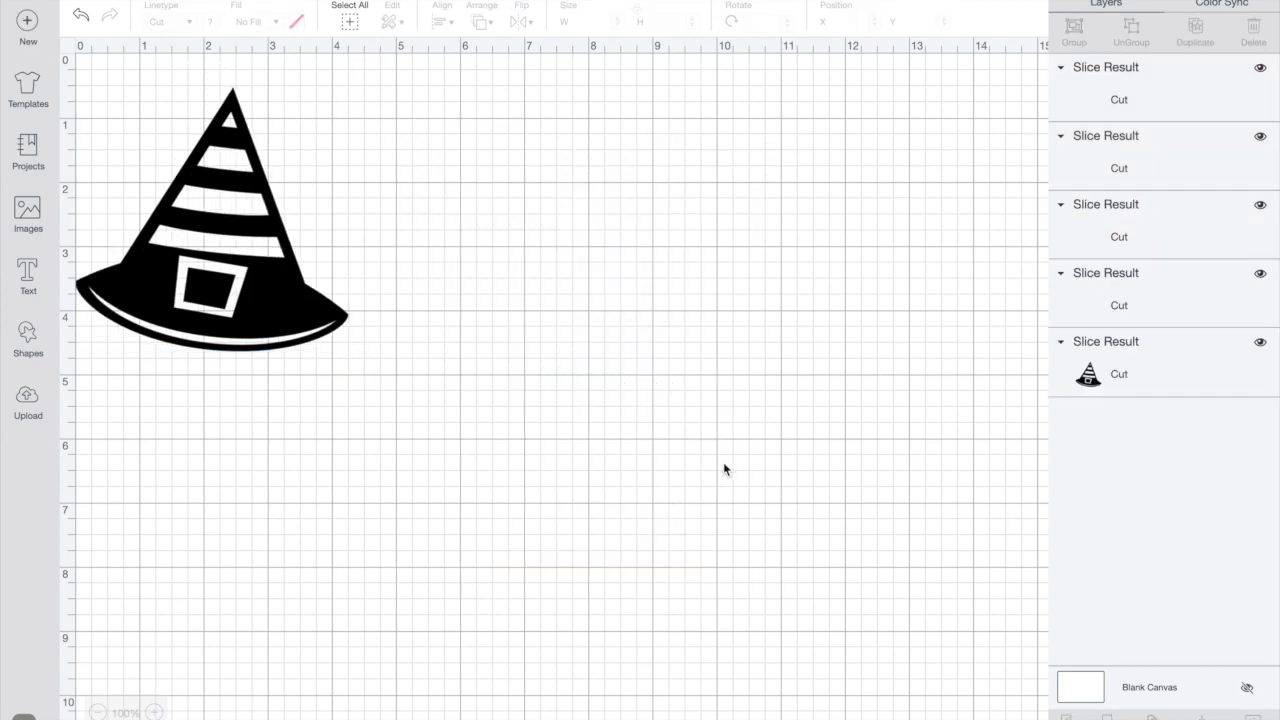
# Step: Pull the square and swirl slice pieces away from the lettering and delete the square slice
pyautogui.moveTo(570, 240); pyautogui.dragTo(942, 255)
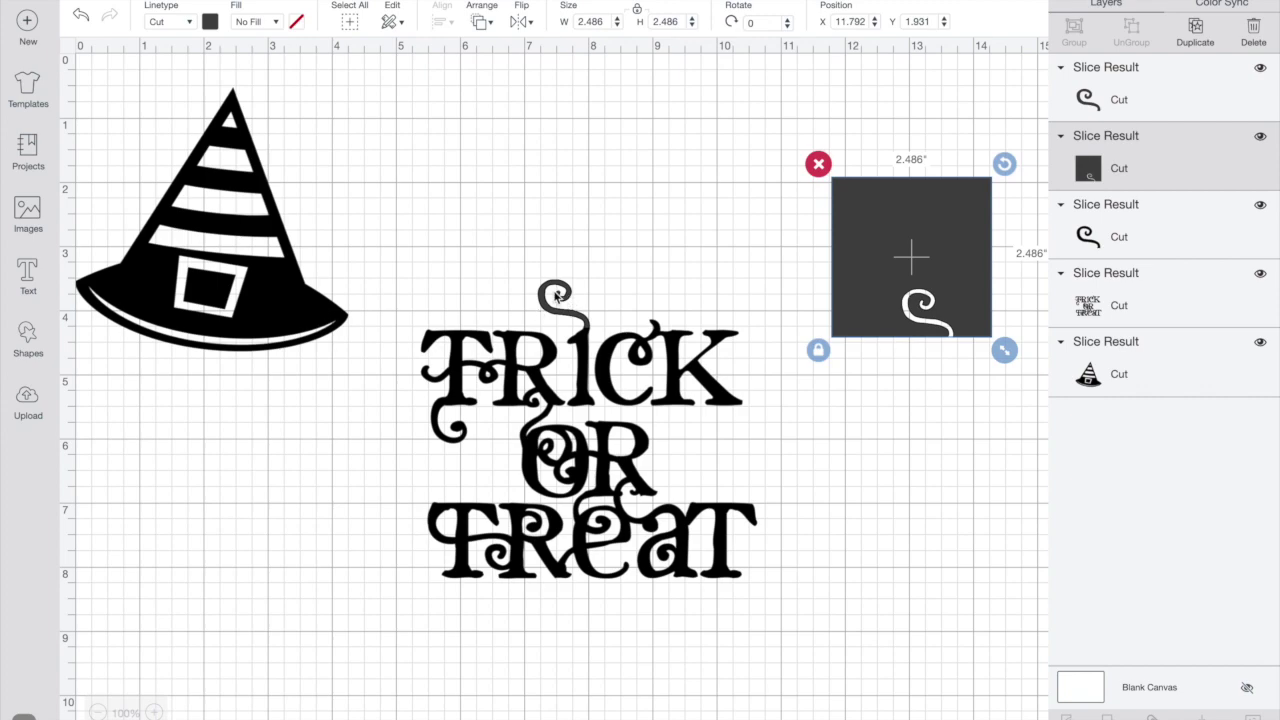
pyautogui.moveTo(556, 296); pyautogui.dragTo(949, 461)
pyautogui.moveTo(545, 278); pyautogui.dragTo(850, 425)
pyautogui.click(820, 460)
pyautogui.moveTo(556, 300); pyautogui.dragTo(955, 388)
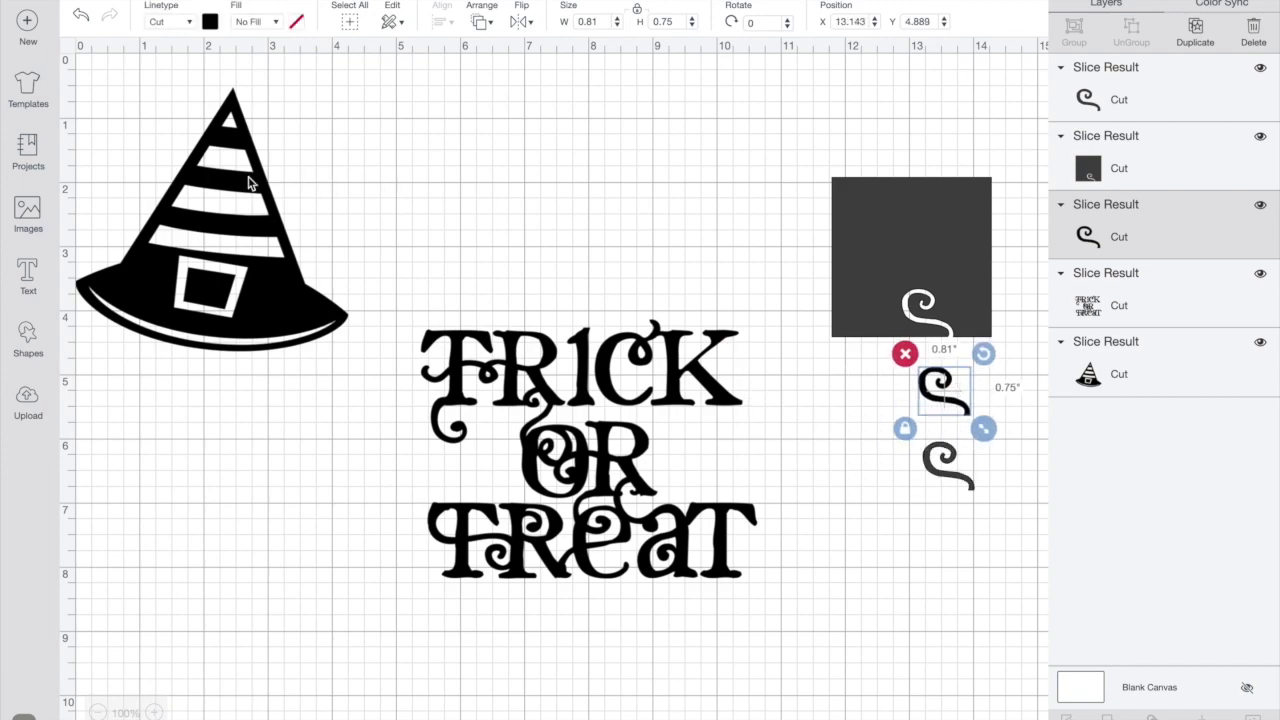
pyautogui.click(821, 226)
pyautogui.click(894, 240)
pyautogui.press('Delete')
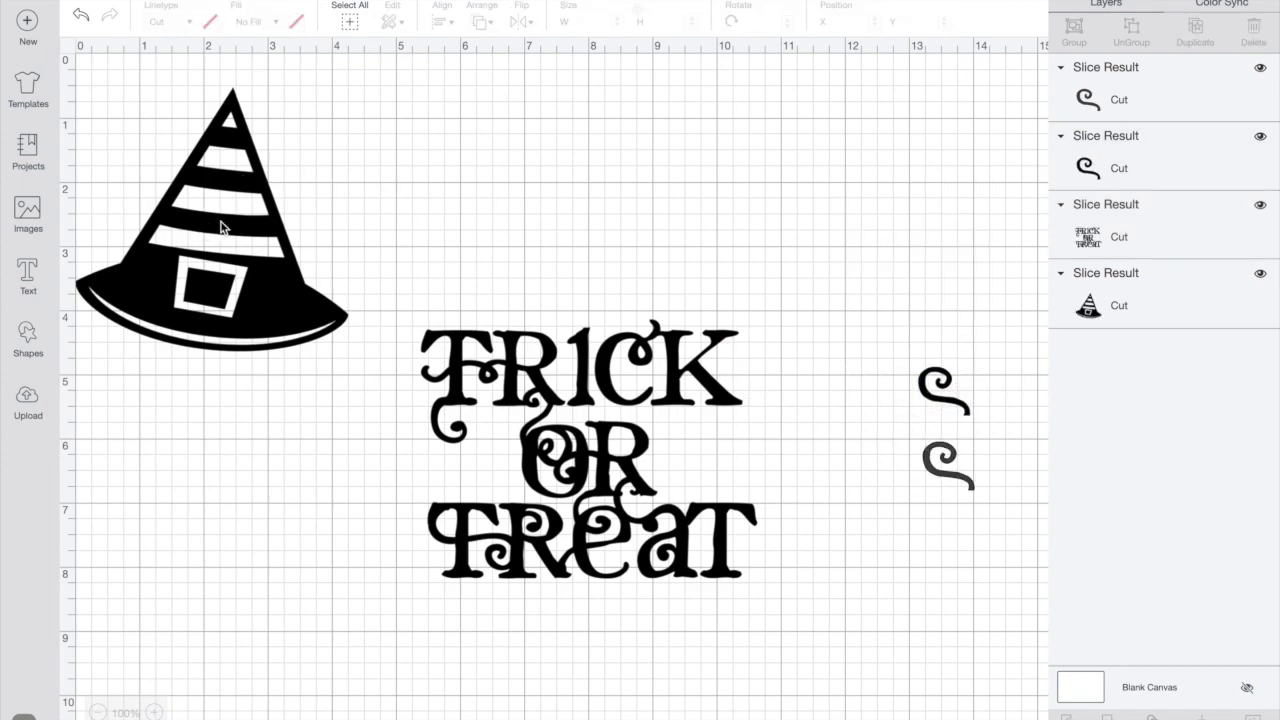
# Step: Set the hat atop the lettering, tilted to 356.45° and enlarged to 4.395 by 4.198 inches
pyautogui.moveTo(221, 226); pyautogui.dragTo(677, 198)
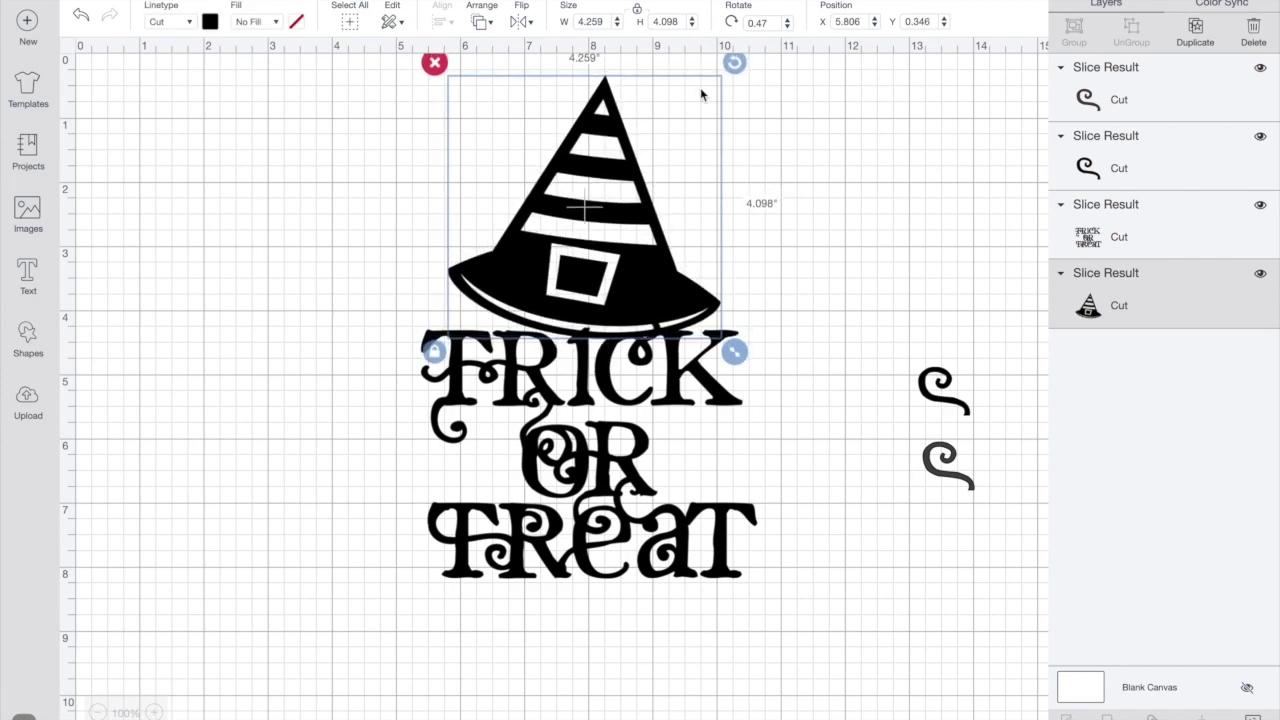
pyautogui.moveTo(739, 62); pyautogui.dragTo(714, 62)
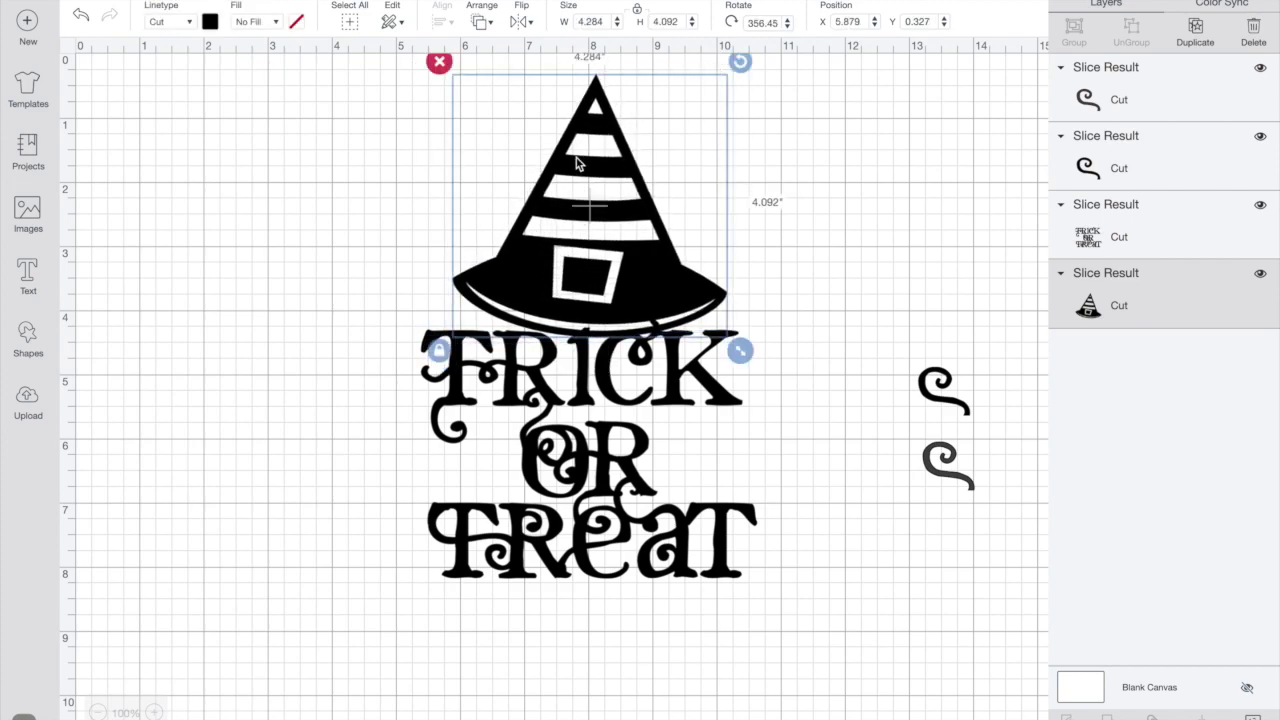
pyautogui.moveTo(564, 174); pyautogui.dragTo(560, 174)
pyautogui.moveTo(725, 352); pyautogui.dragTo(732, 359)
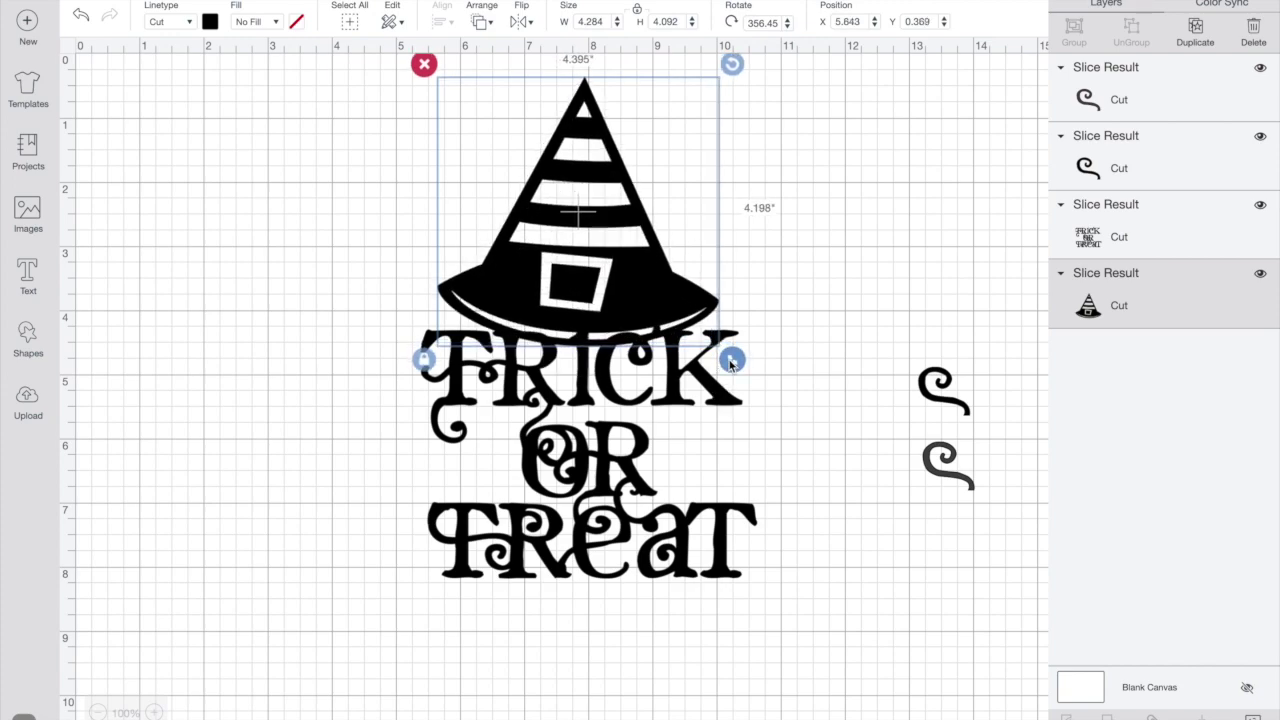
pyautogui.moveTo(604, 222); pyautogui.dragTo(609, 215)
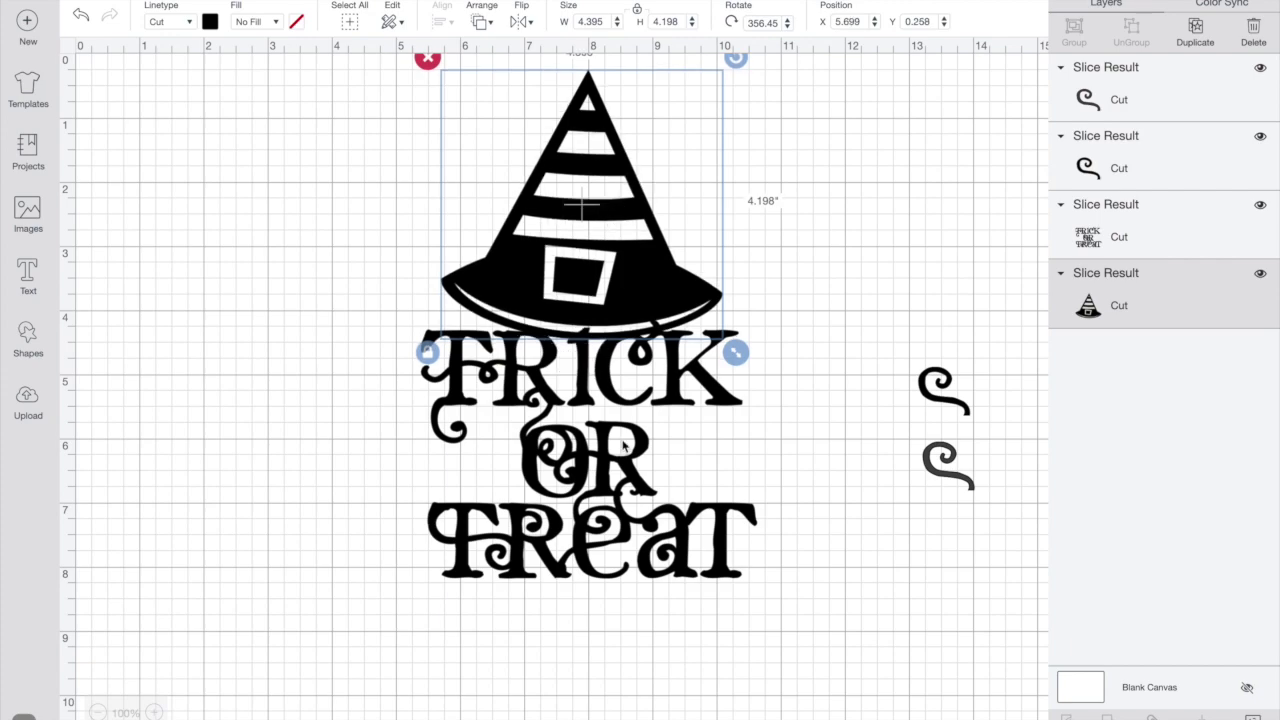
# Step: Straighten the hat, then weld it together with the TRICK OR TREAT lettering
pyautogui.moveTo(736, 58)
pyautogui.mouseDown()
pyautogui.moveTo(743, 78)
pyautogui.moveTo(741, 64)
pyautogui.mouseUp()
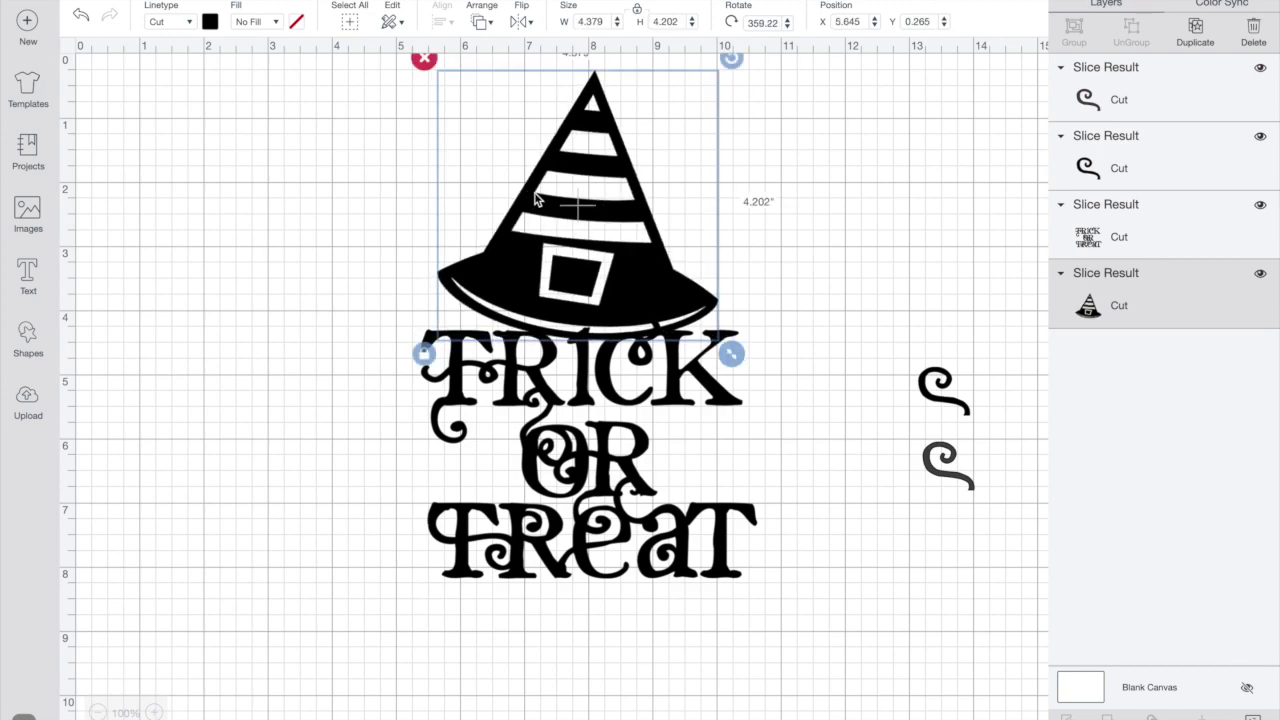
pyautogui.moveTo(537, 203); pyautogui.dragTo(537, 202)
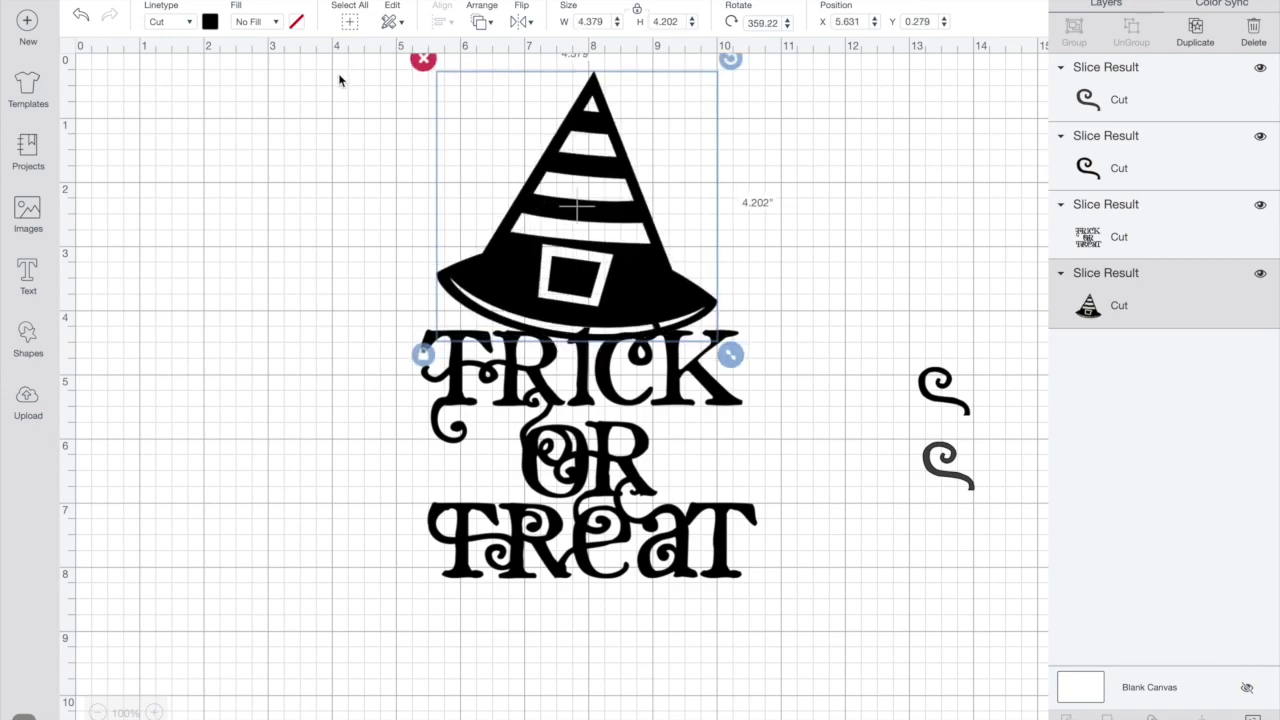
pyautogui.moveTo(321, 128); pyautogui.dragTo(808, 510)
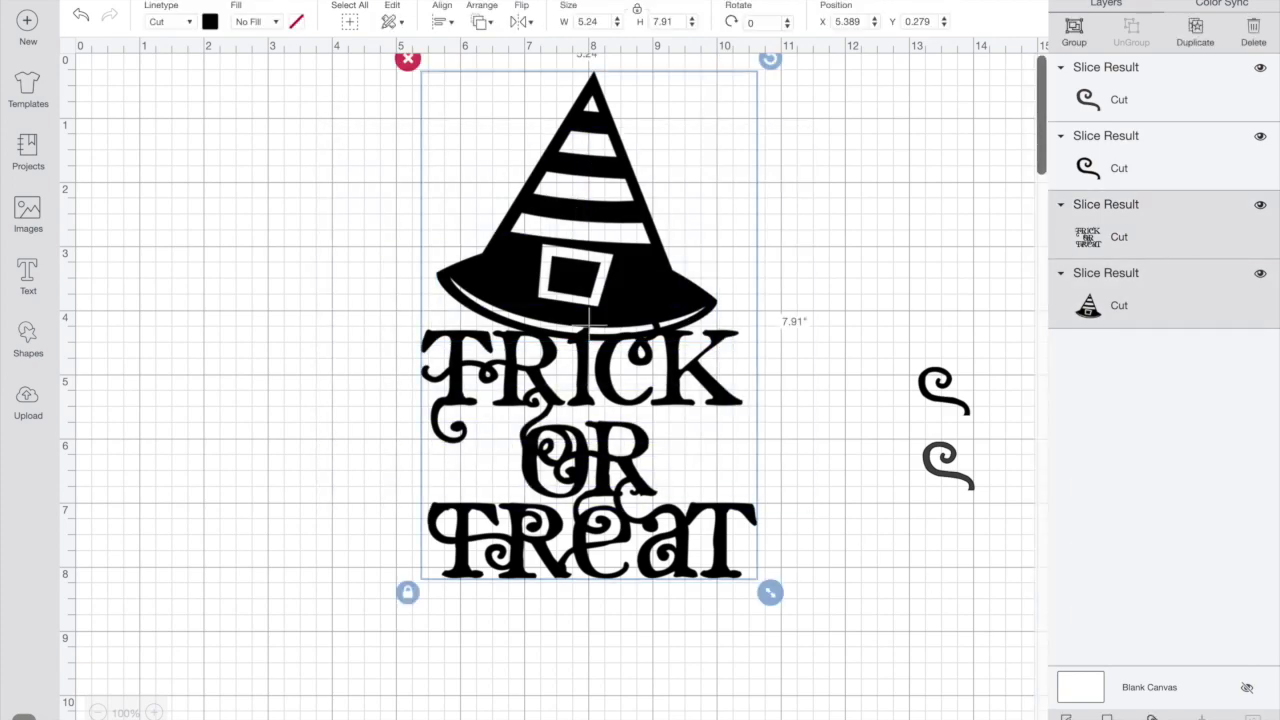
pyautogui.click(1107, 717)
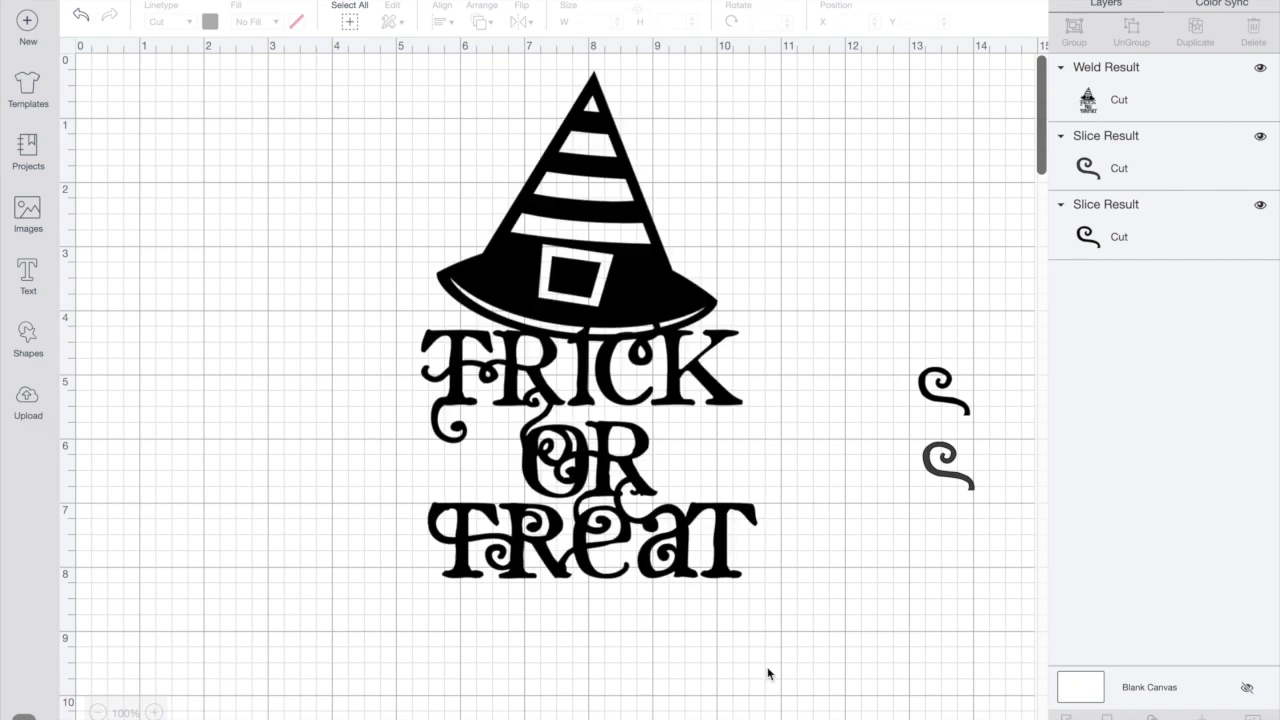
# Step: Reposition the welded design and resize it to 4.063 by 6.132 inches
pyautogui.moveTo(556, 372); pyautogui.dragTo(309, 360)
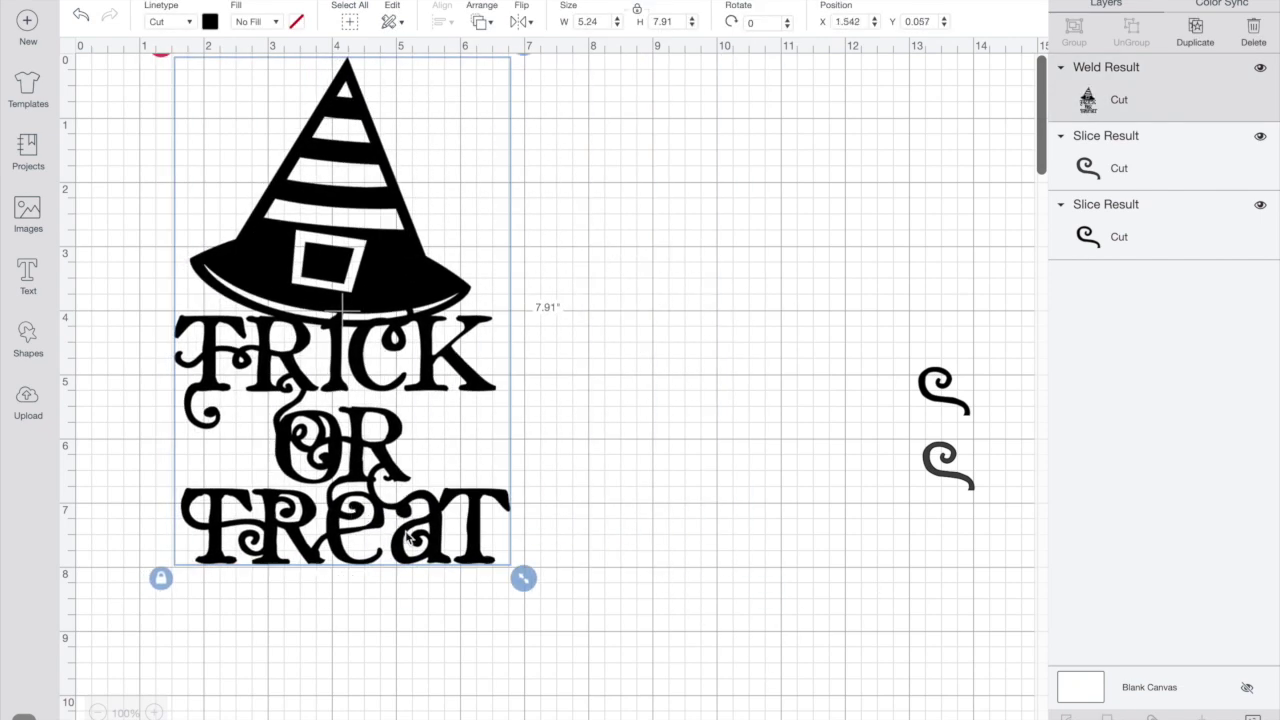
pyautogui.moveTo(522, 579); pyautogui.dragTo(414, 380)
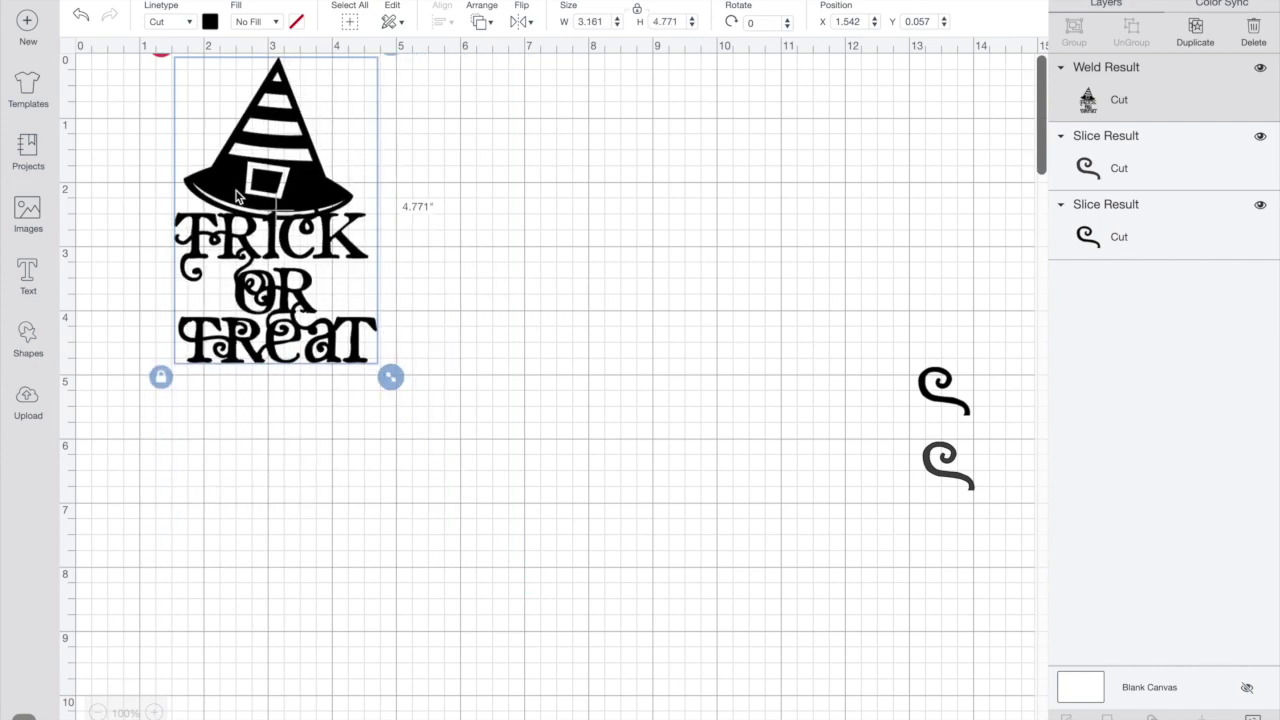
pyautogui.moveTo(270, 260); pyautogui.dragTo(376, 273)
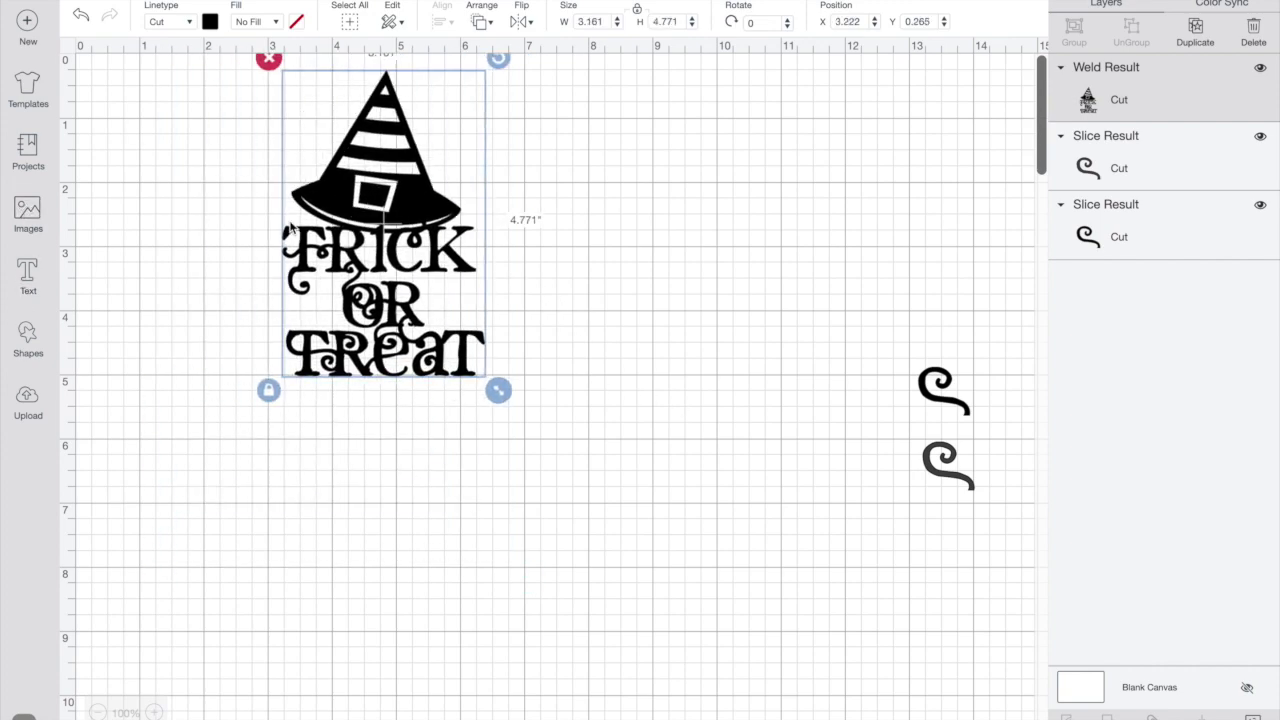
pyautogui.moveTo(500, 392); pyautogui.dragTo(571, 474)
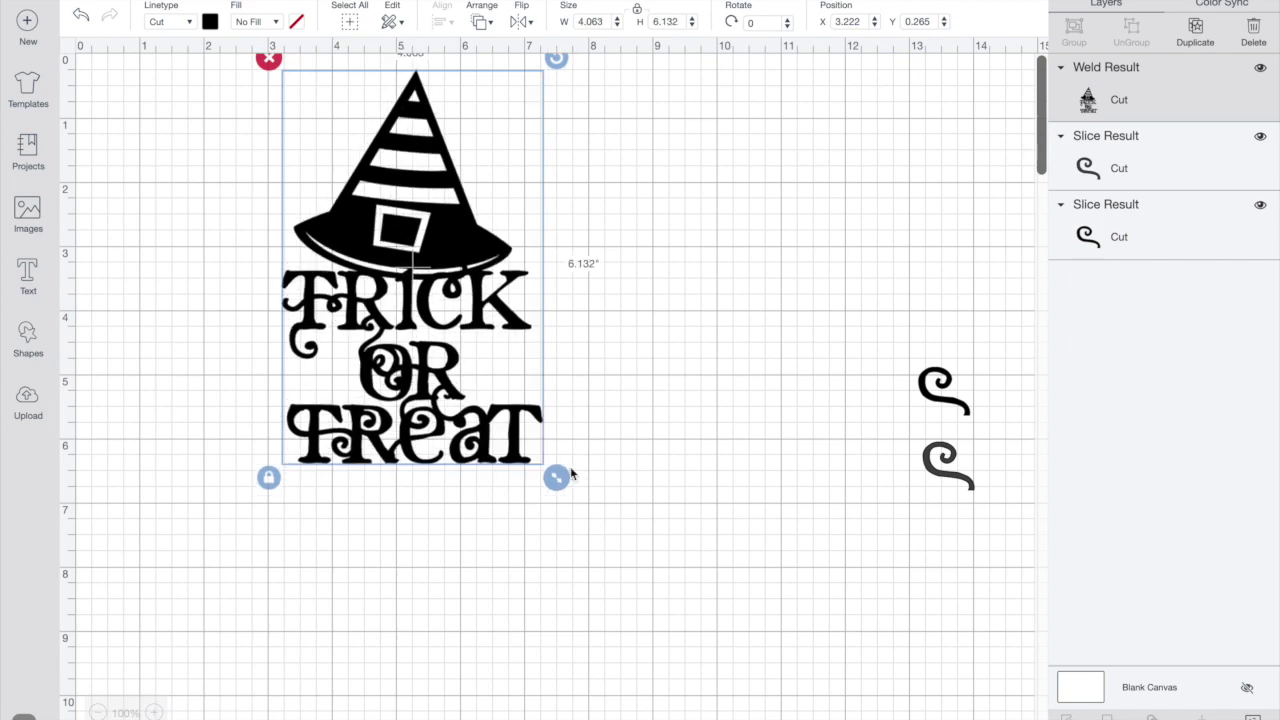
pyautogui.moveTo(938, 388); pyautogui.dragTo(465, 342)
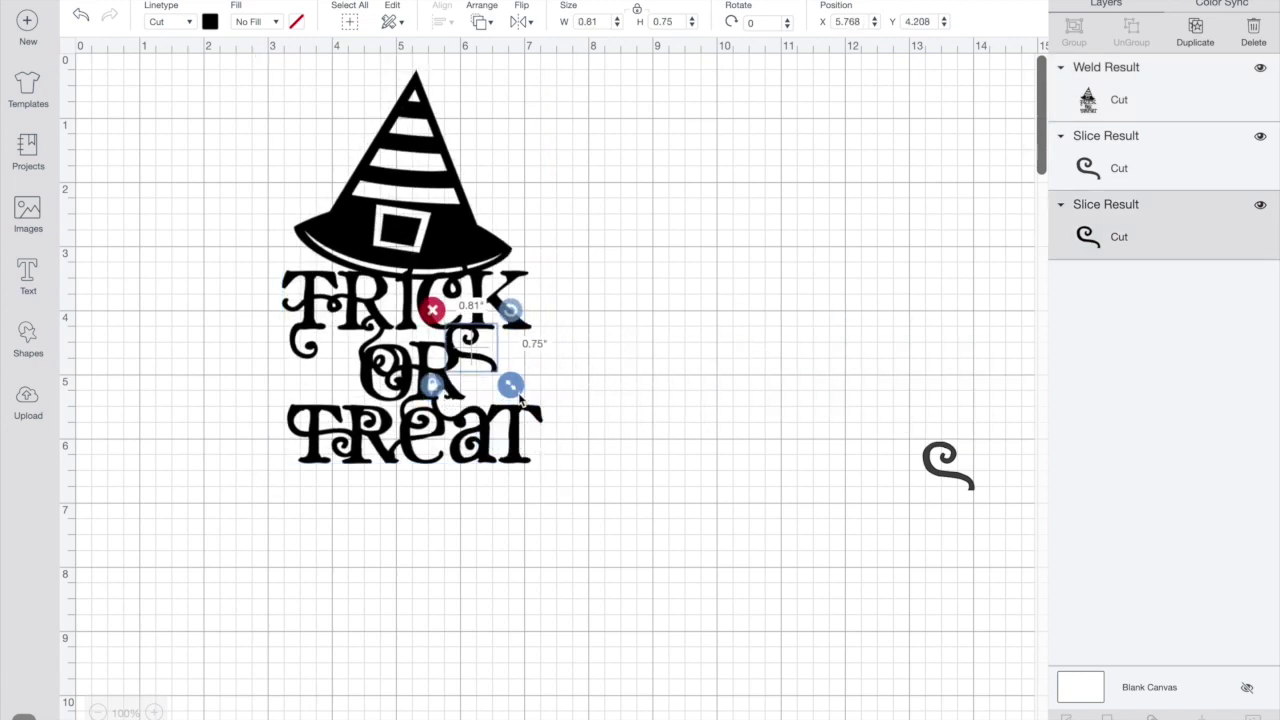
# Step: Shrink and rotate one swirl and tuck it beside the OR
pyautogui.moveTo(510, 385); pyautogui.dragTo(491, 367)
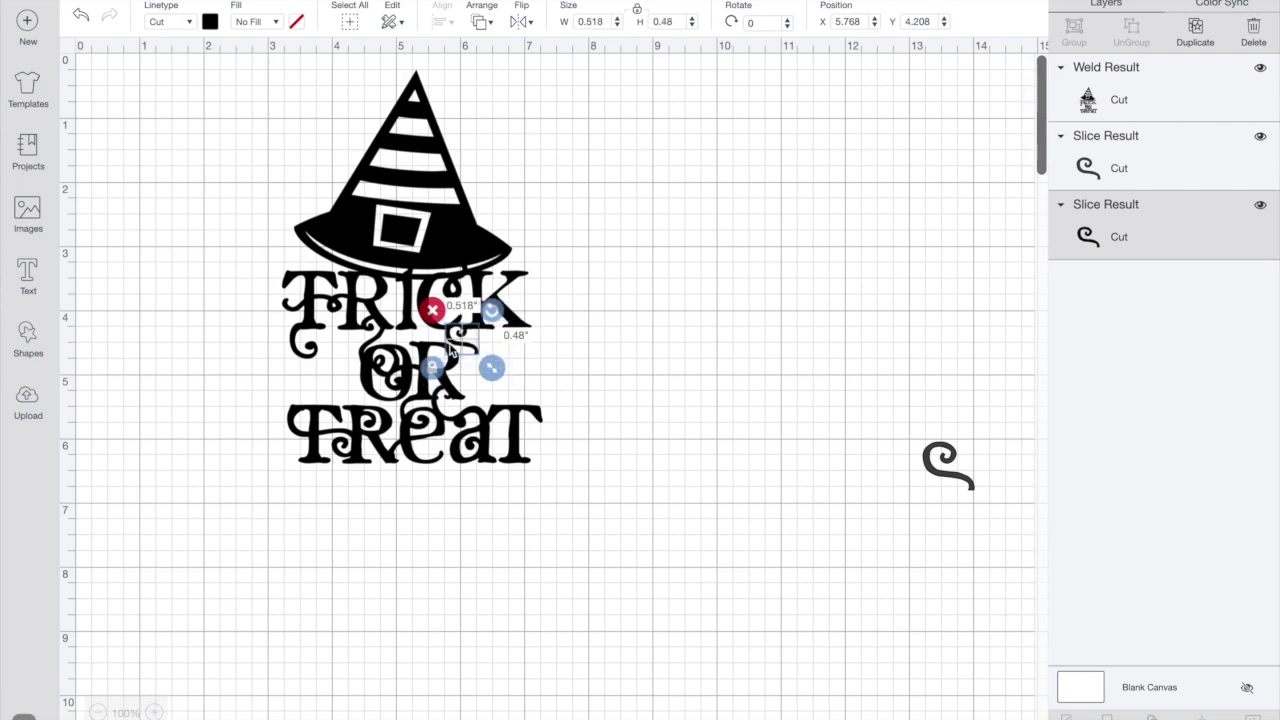
pyautogui.moveTo(477, 316); pyautogui.dragTo(423, 342)
pyautogui.click(335, 381)
pyautogui.click(460, 342)
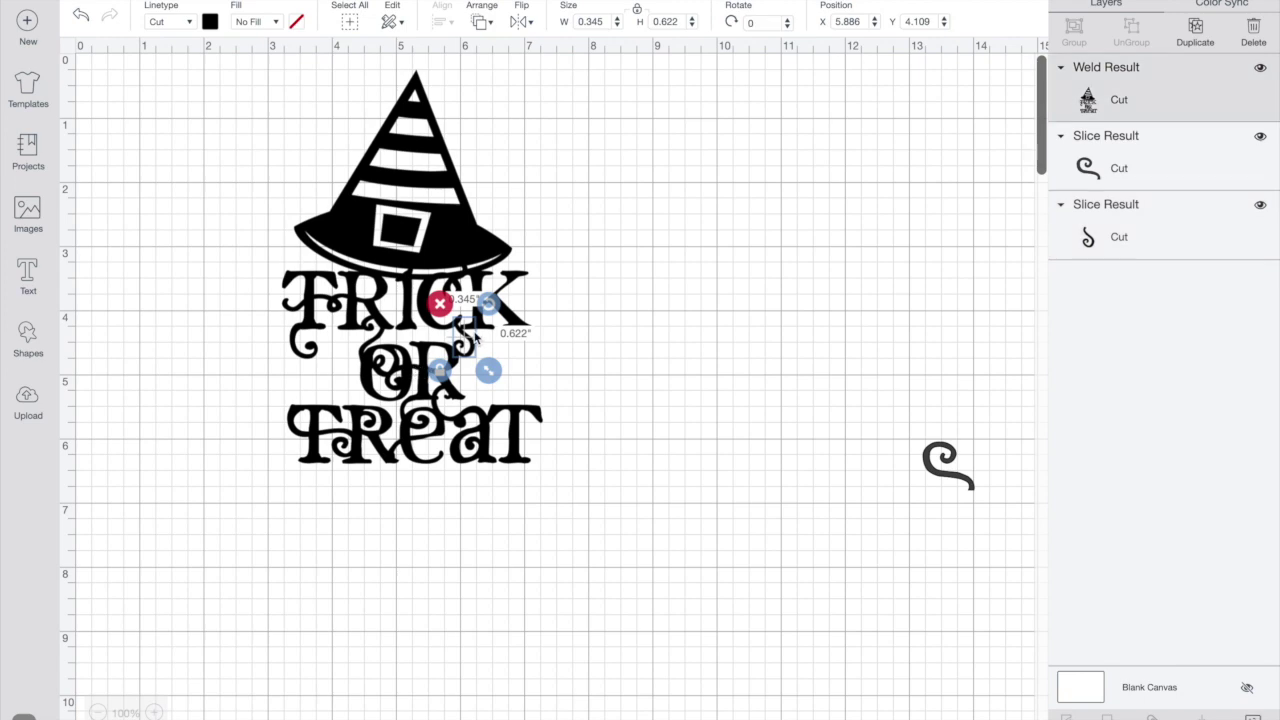
pyautogui.click(475, 340)
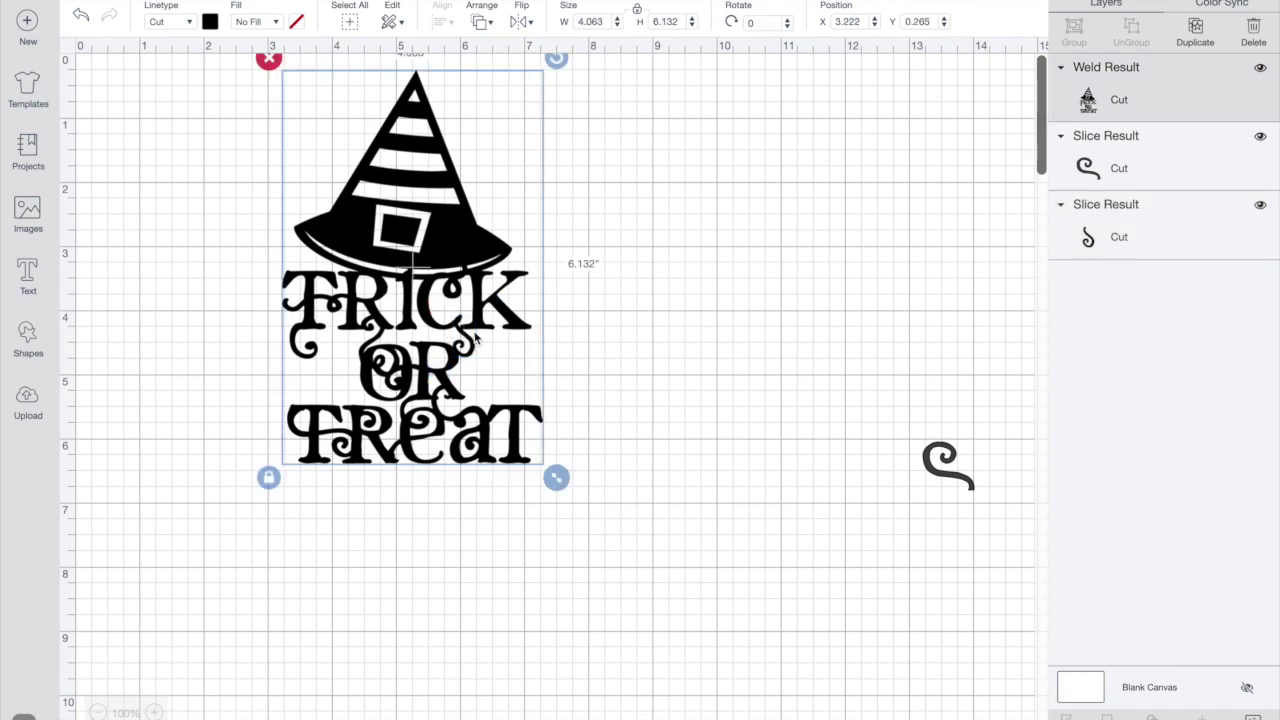
pyautogui.click(601, 374)
pyautogui.click(461, 347)
pyautogui.moveTo(462, 346); pyautogui.dragTo(364, 359)
pyautogui.moveTo(463, 343); pyautogui.dragTo(365, 368)
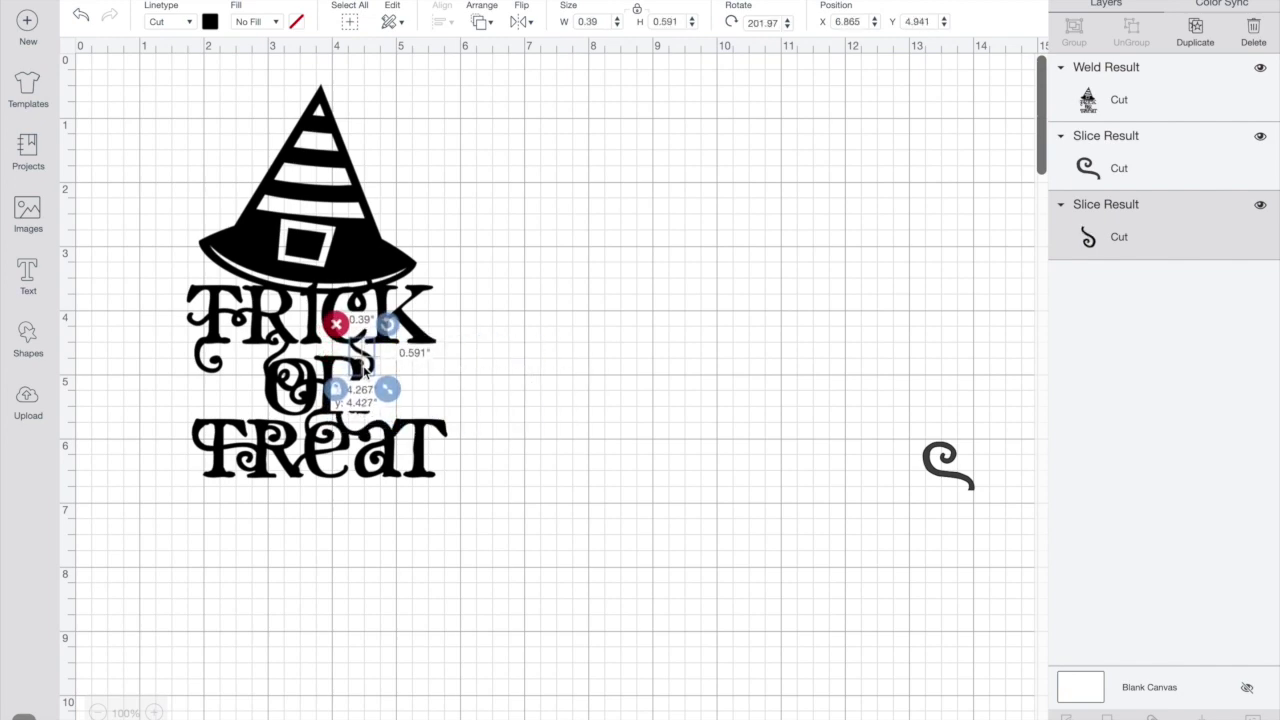
# Step: Weld the small swirl into the hat-and-lettering design
pyautogui.click(530, 285)
pyautogui.moveTo(482, 298); pyautogui.dragTo(263, 462)
pyautogui.click(1108, 716)
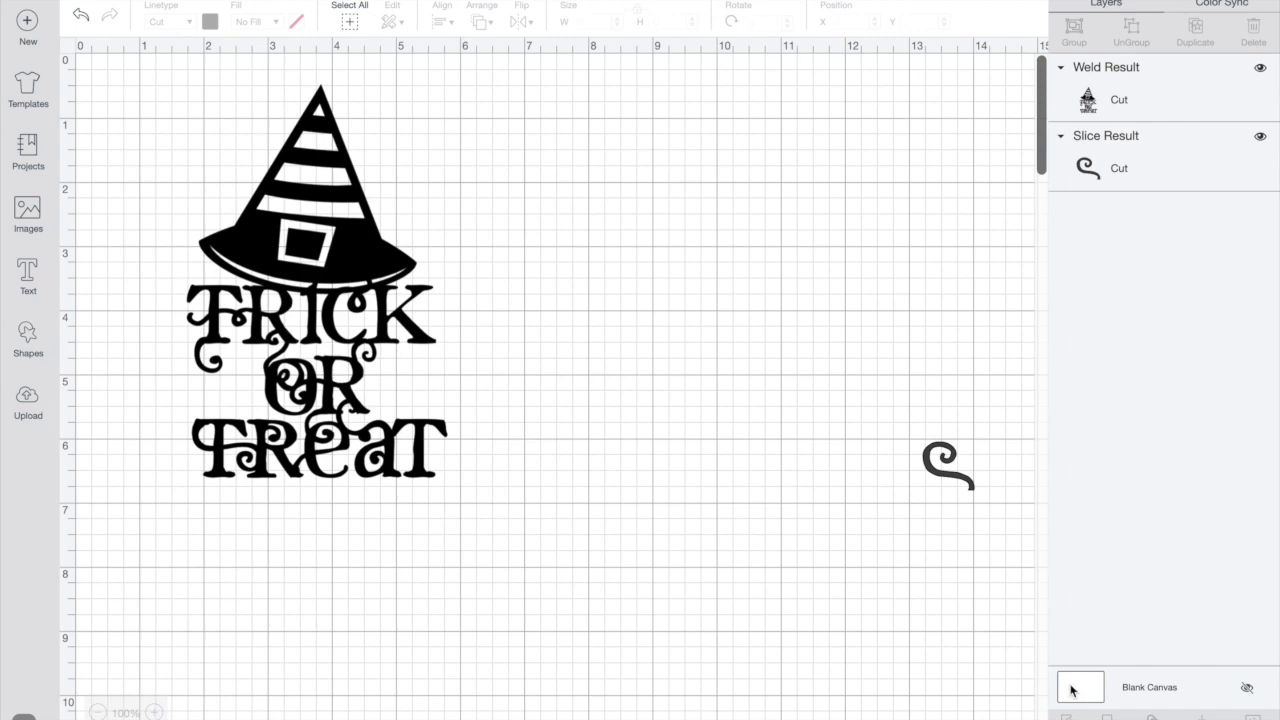
pyautogui.moveTo(938, 444); pyautogui.dragTo(812, 496)
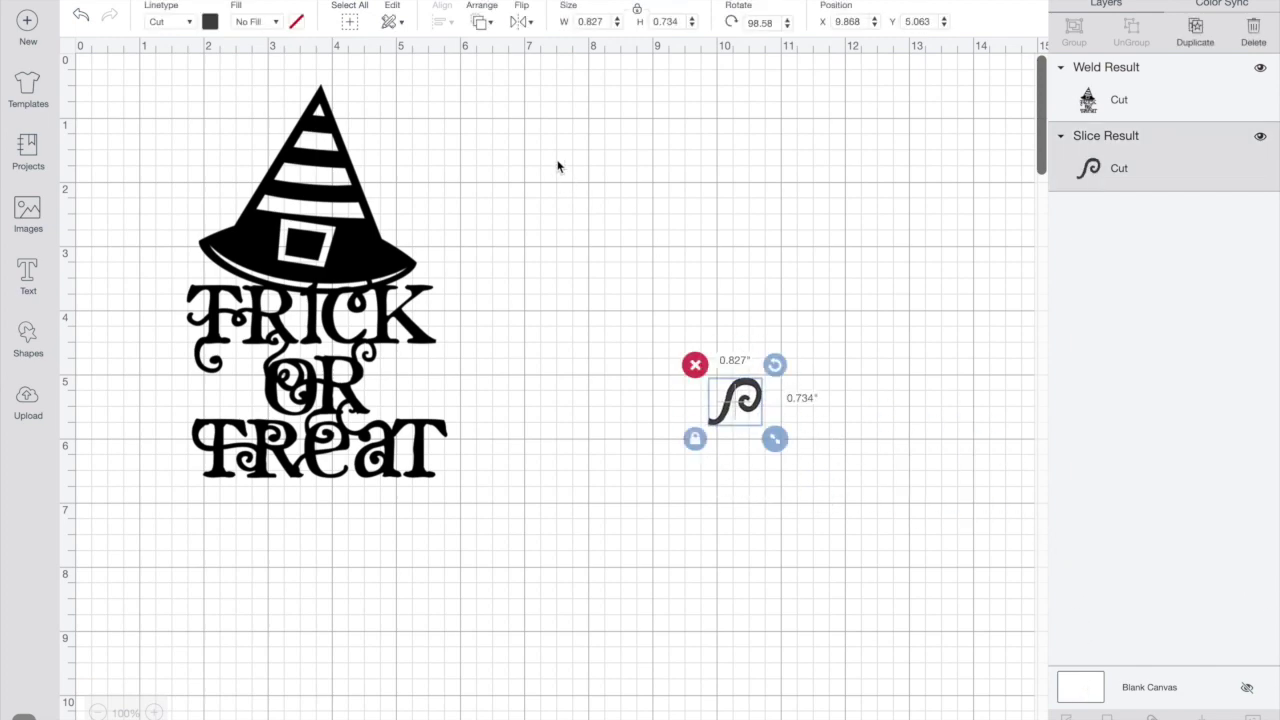
# Step: Mirror the second swirl horizontally, shrink it beside the OR, and select it with the design
pyautogui.click(524, 22)
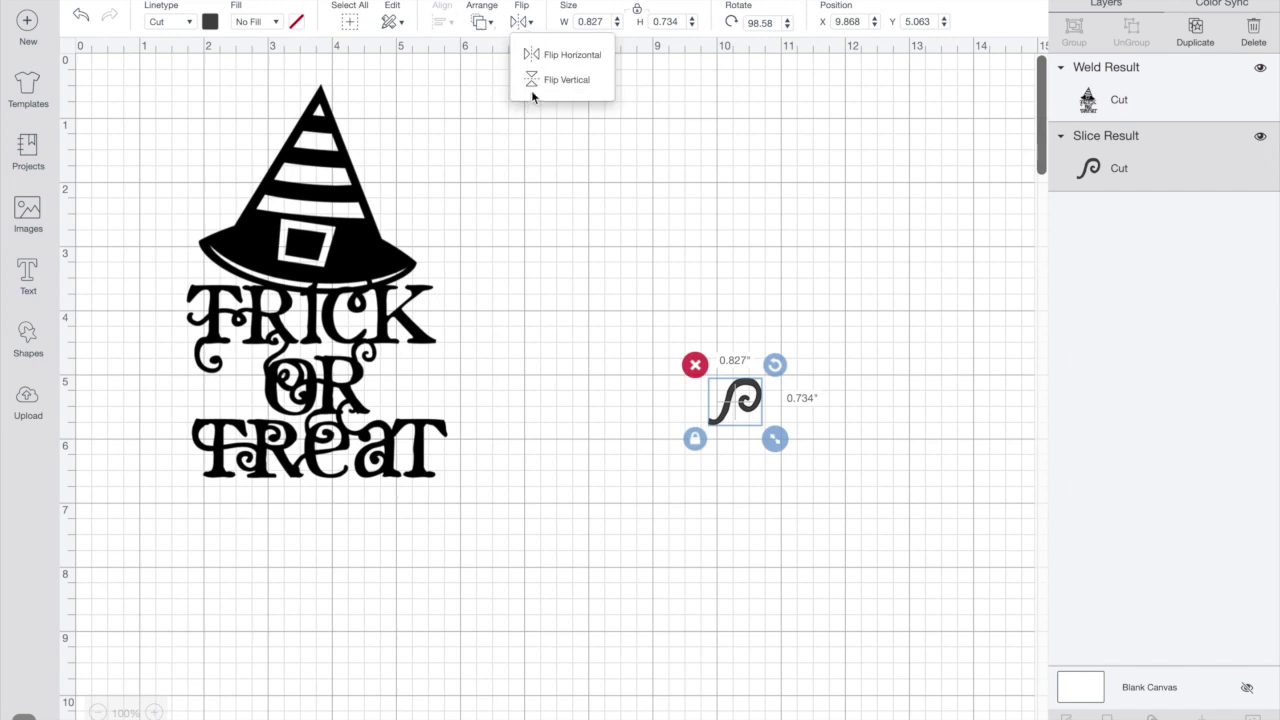
pyautogui.click(527, 50)
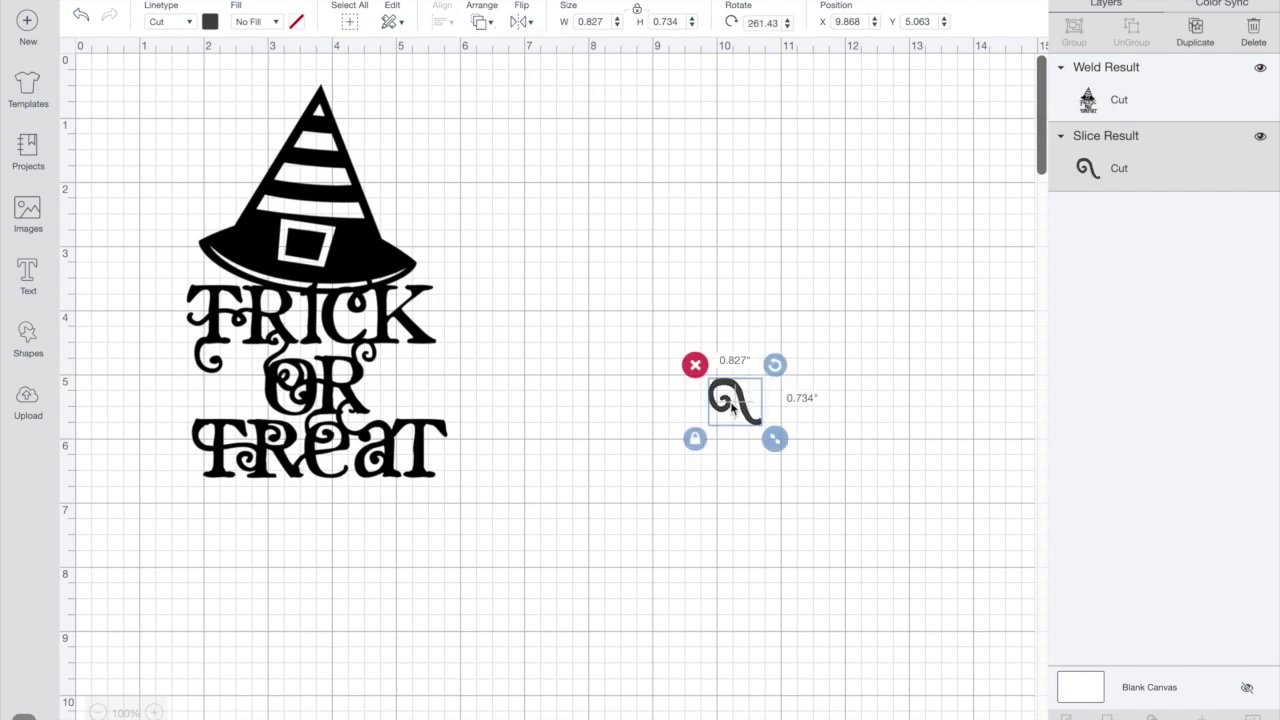
pyautogui.moveTo(733, 405); pyautogui.dragTo(402, 364)
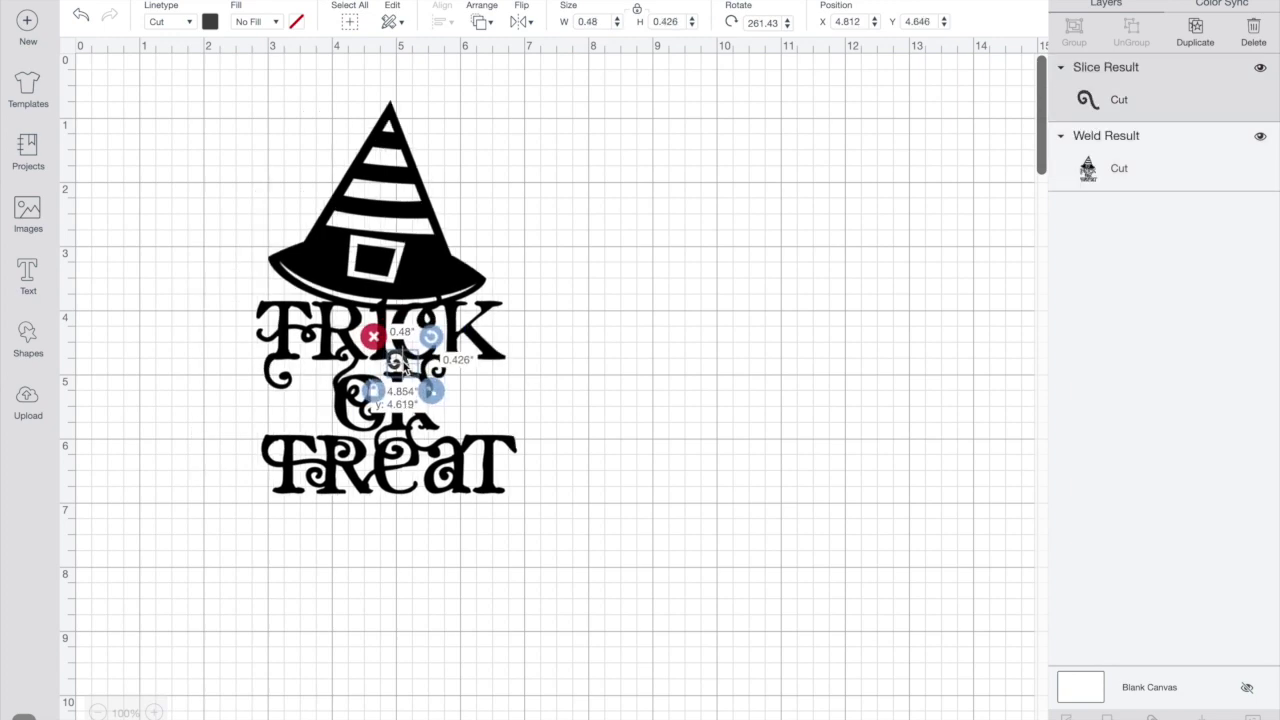
pyautogui.click(673, 346)
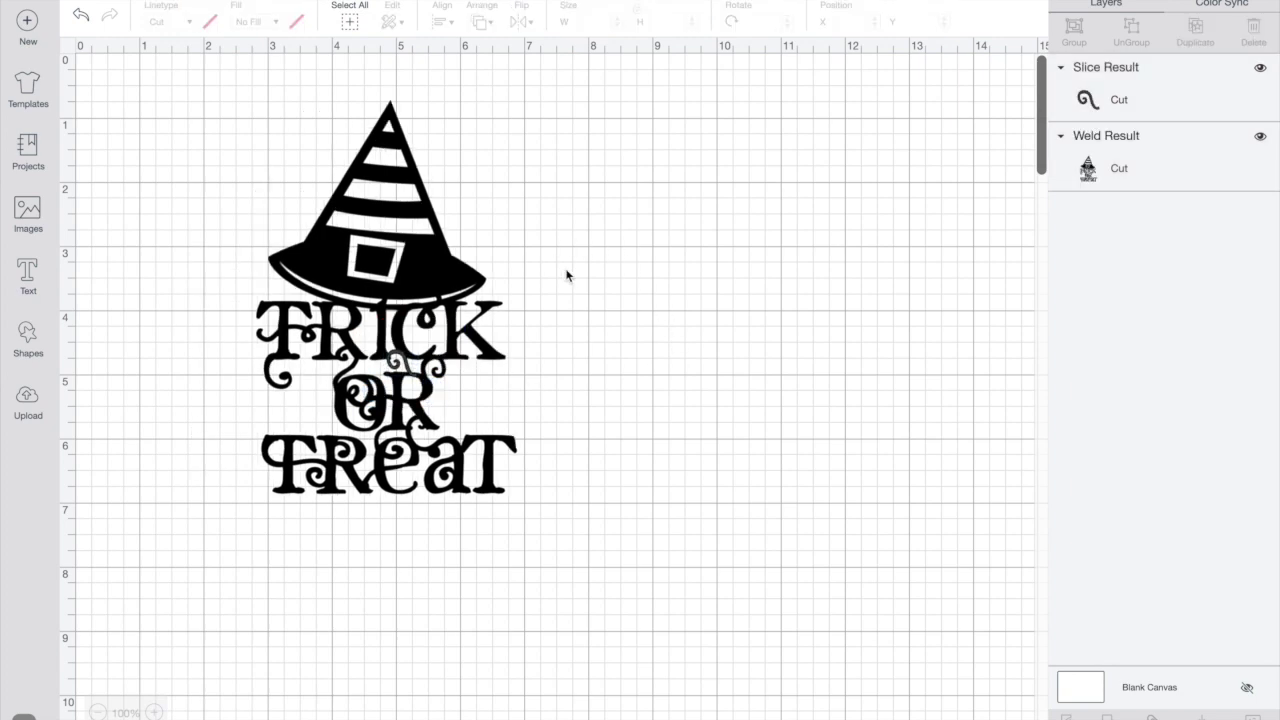
pyautogui.moveTo(578, 266); pyautogui.dragTo(262, 445)
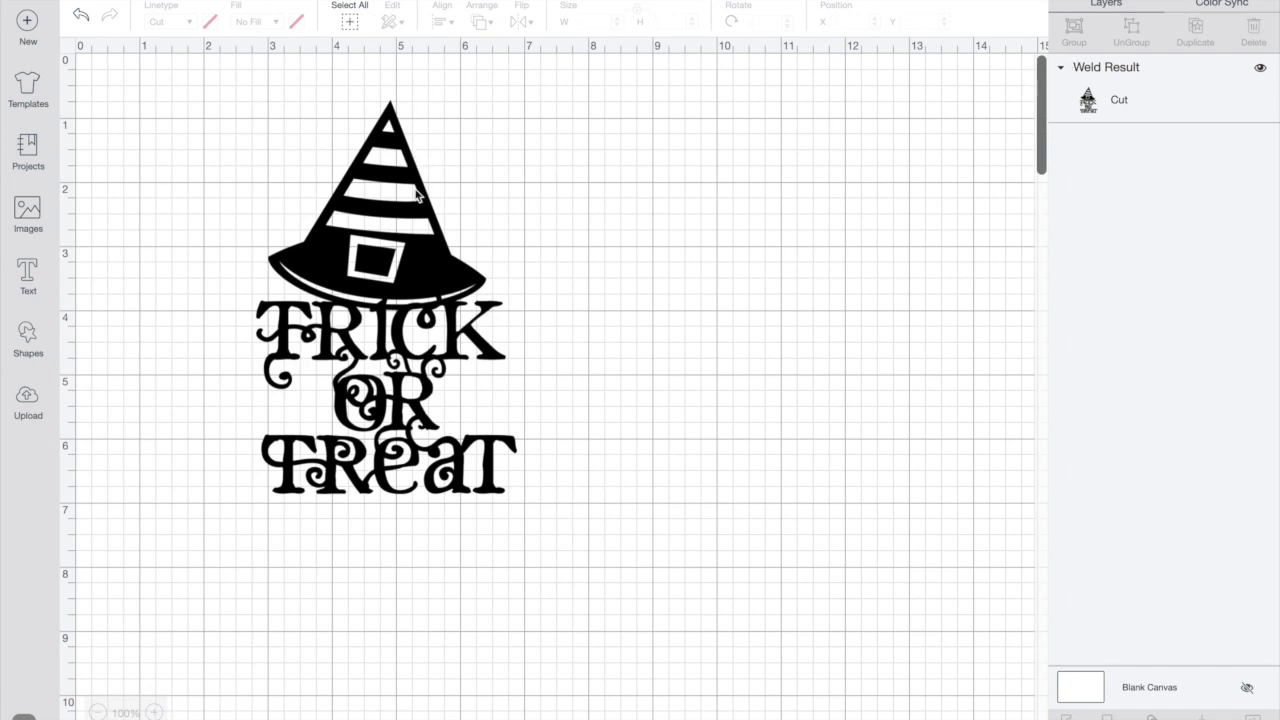
# Step: Search the image library for 'witch' and select the green-striped witch boots
pyautogui.click(26, 214)
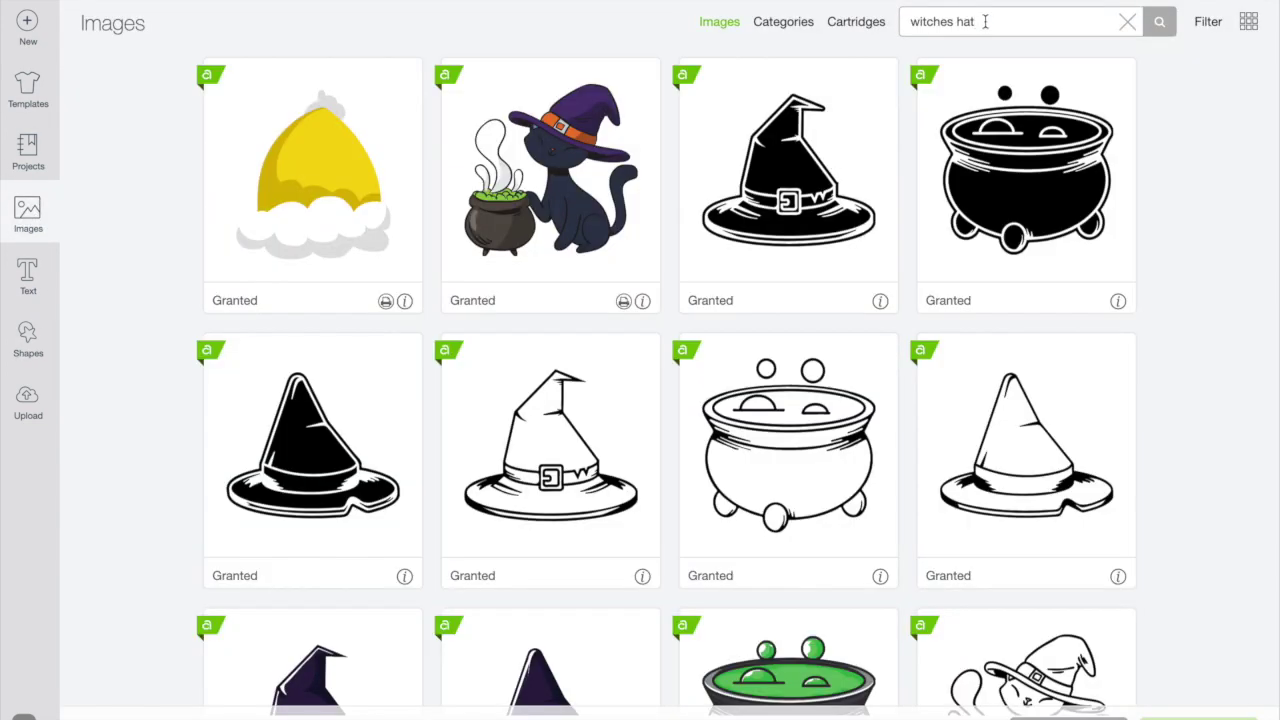
pyautogui.press('XF86AudioRaiseVolume')
pyautogui.press('BackSpace')
pyautogui.press('BackSpace')
pyautogui.press('BackSpace')
pyautogui.press('BackSpace')
pyautogui.press('BackSpace')
pyautogui.press('BackSpace')
pyautogui.press('Return')
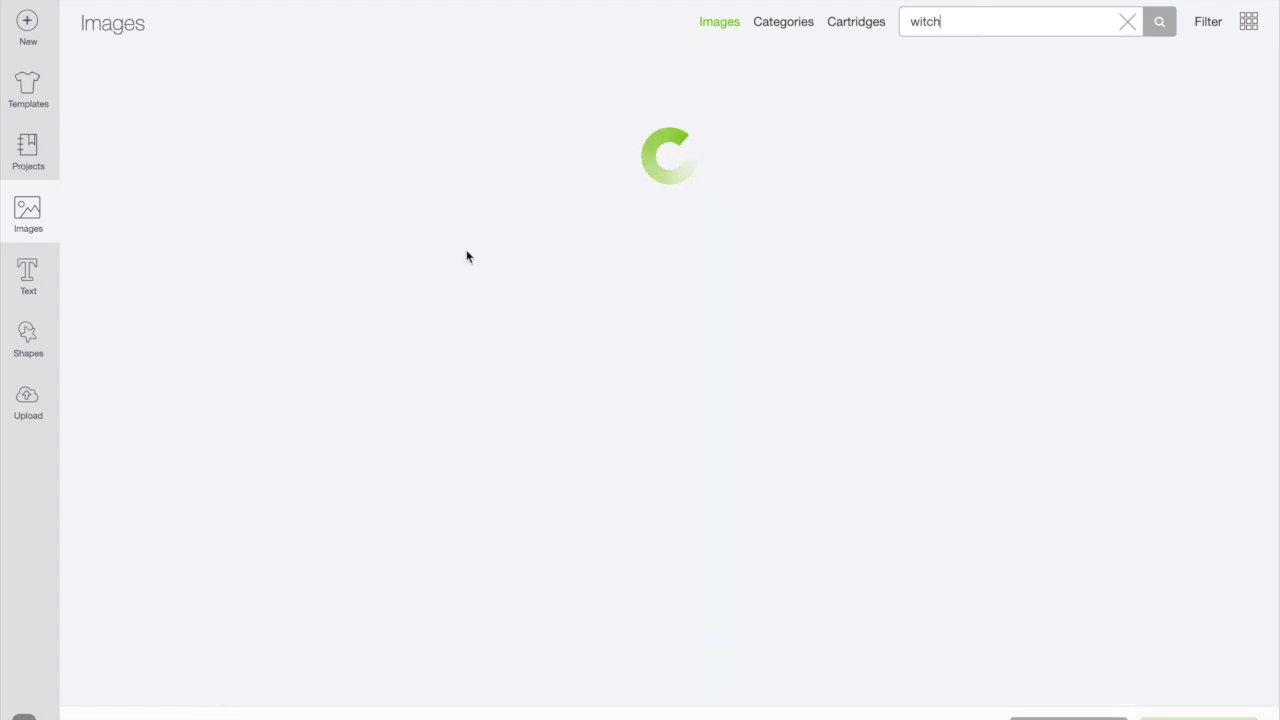
pyautogui.scroll(-10, 425, 318)
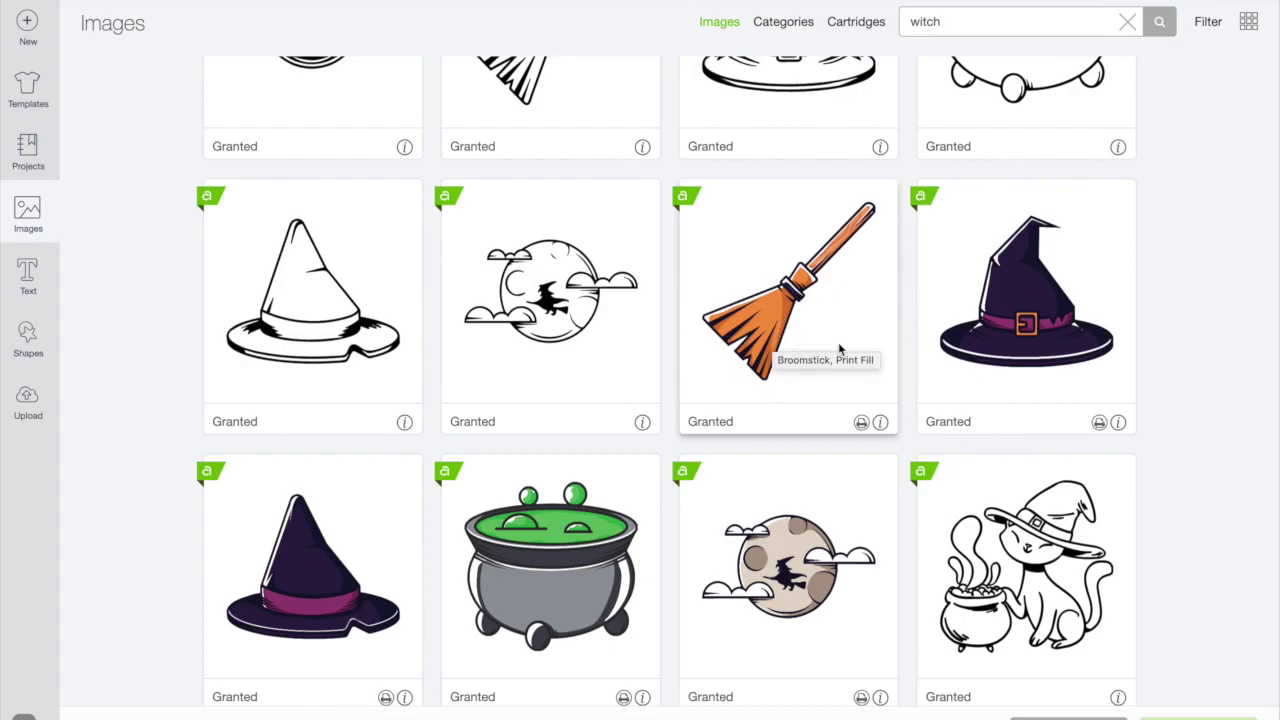
pyautogui.scroll(-8, 840, 348)
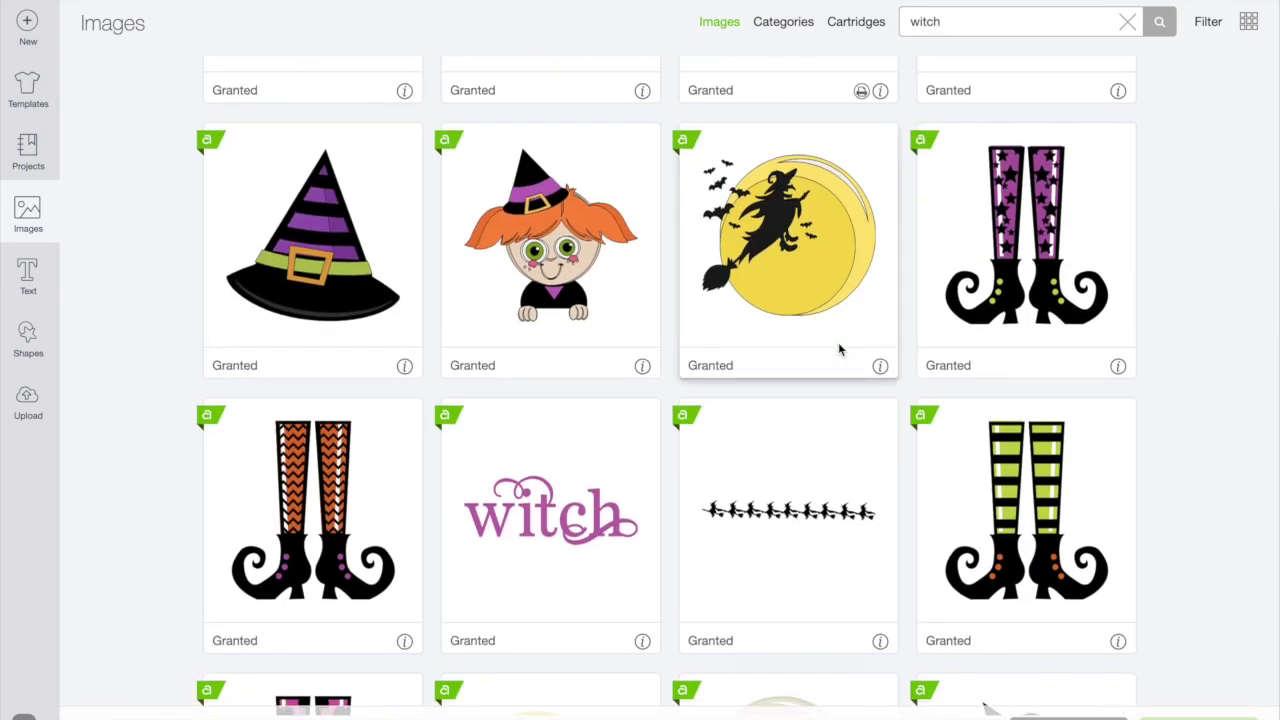
pyautogui.click(1010, 508)
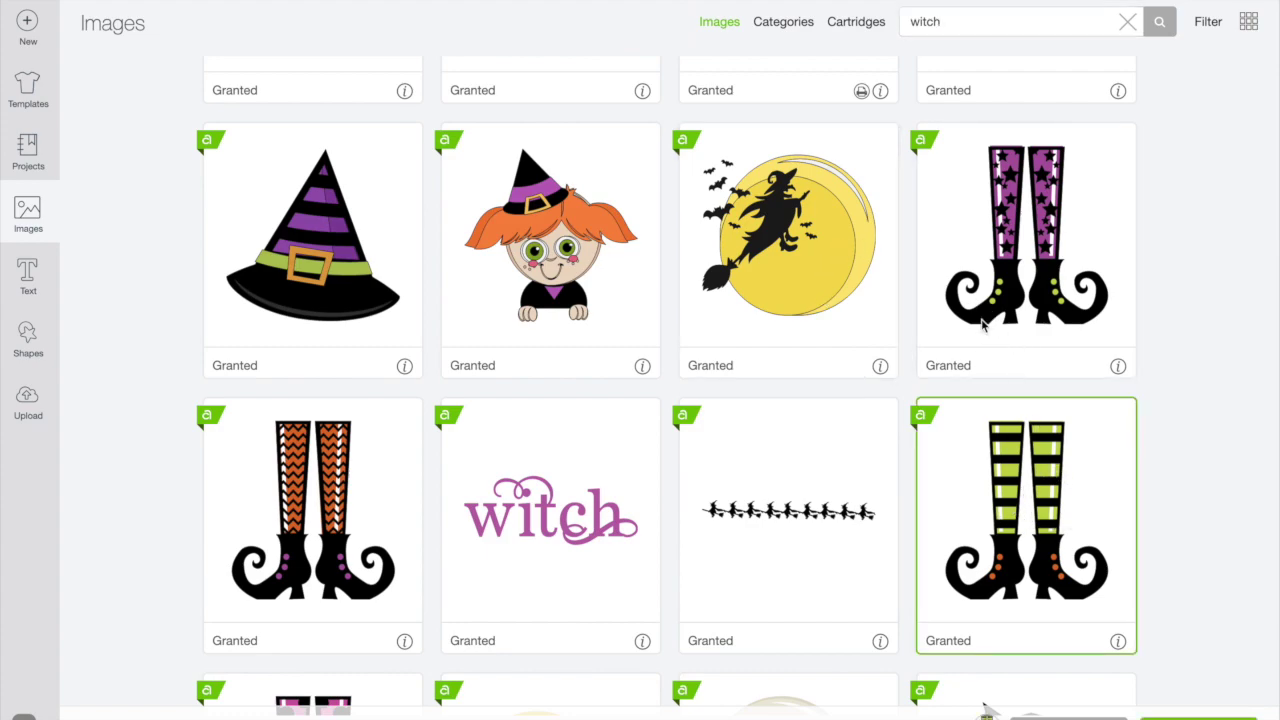
# Step: Also select the broom with the purple bow from the witch results
pyautogui.scroll(-1, 640, 591)
pyautogui.scroll(-10, 640, 593)
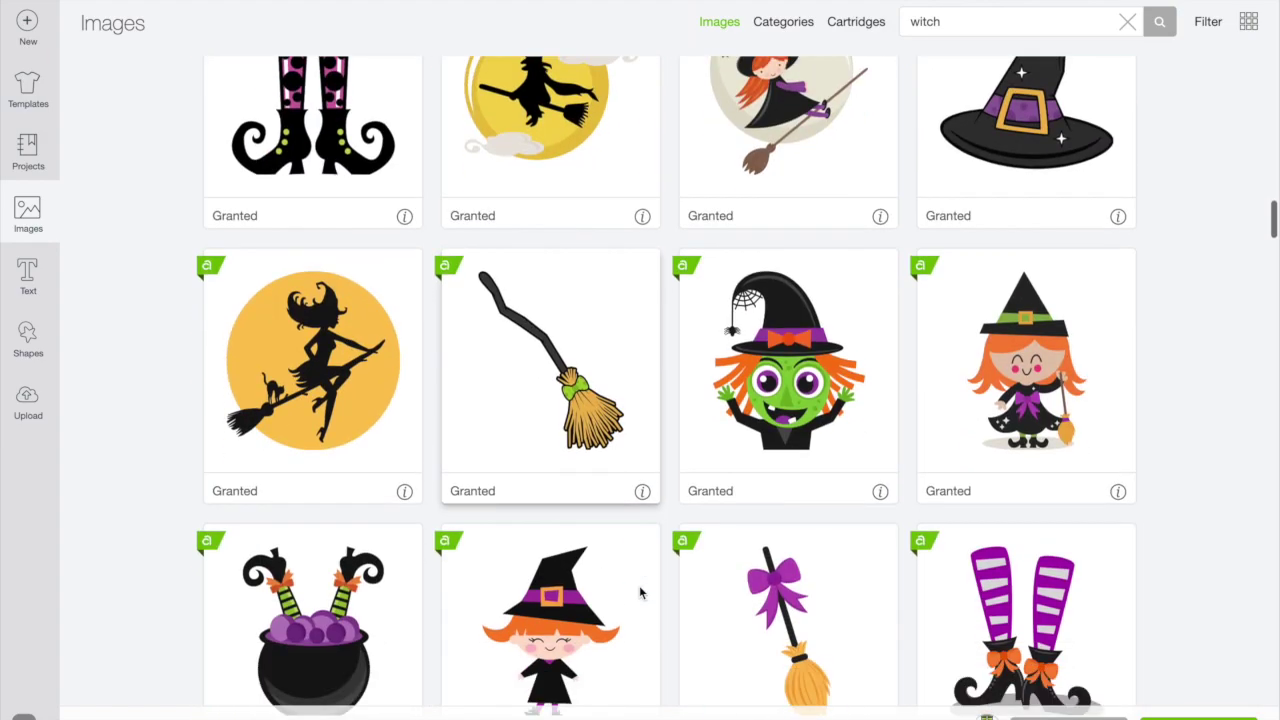
pyautogui.scroll(-5, 768, 452)
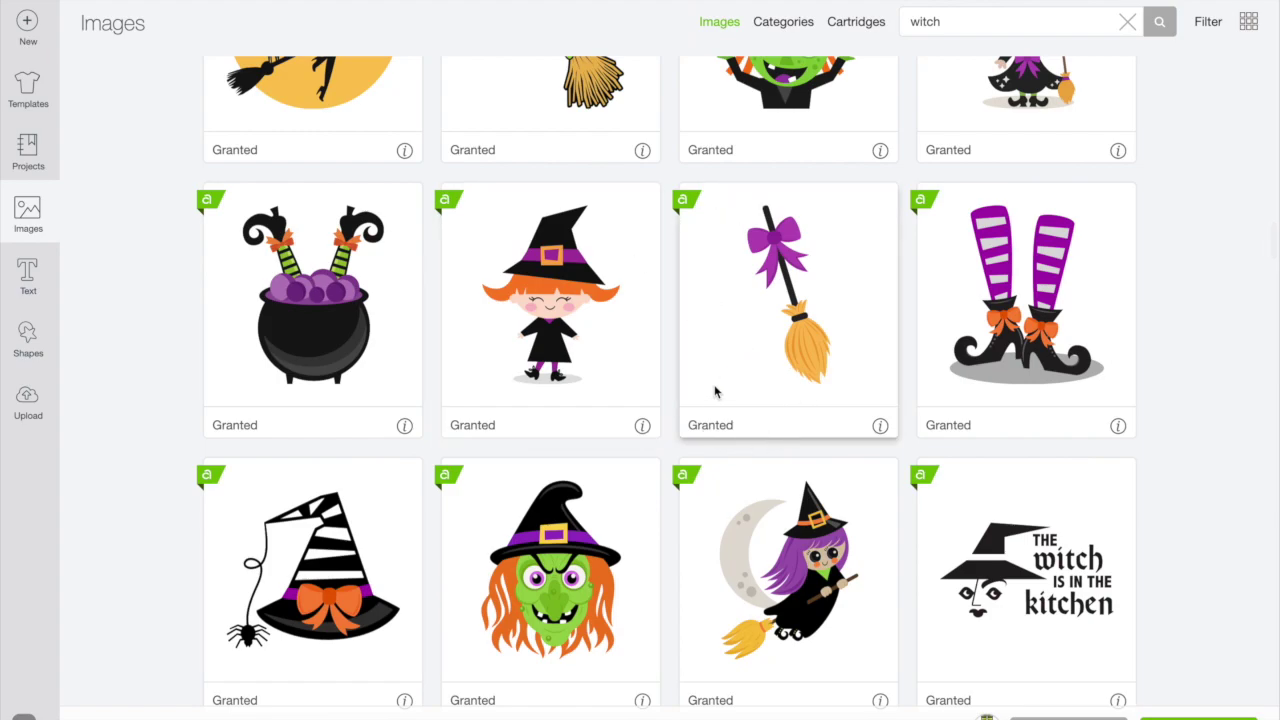
pyautogui.click(765, 347)
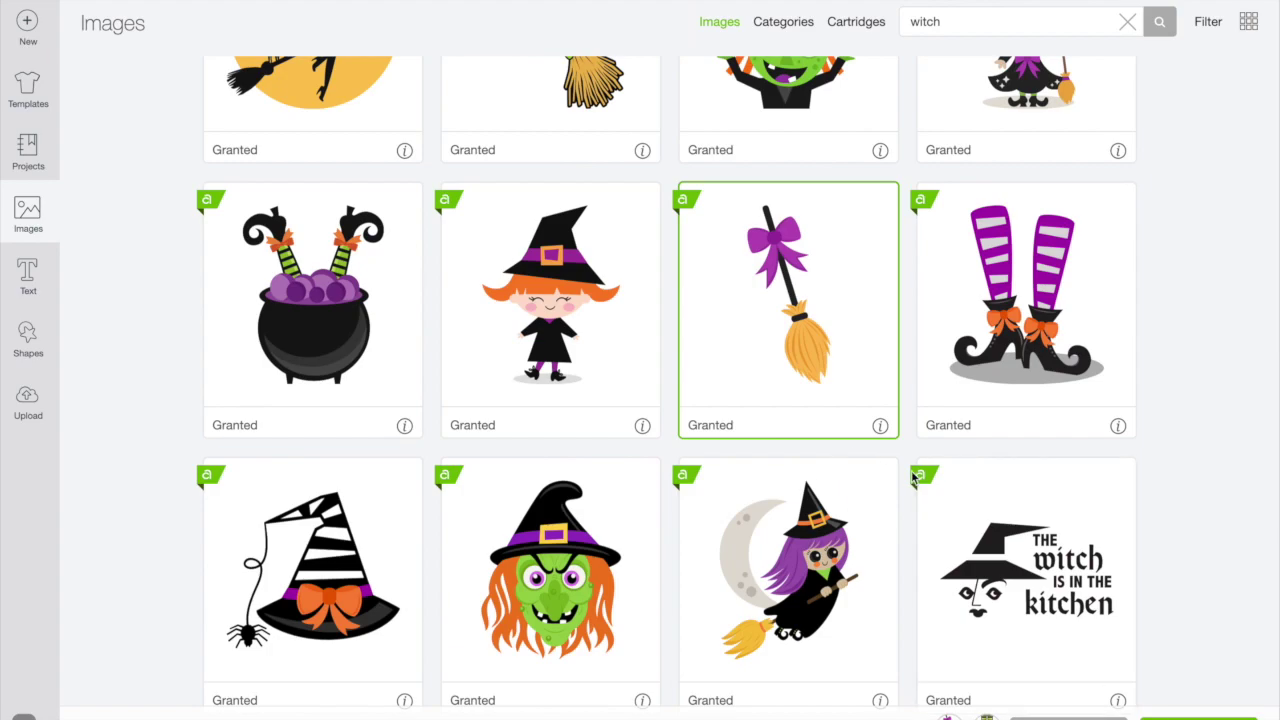
pyautogui.scroll(-8, 810, 358)
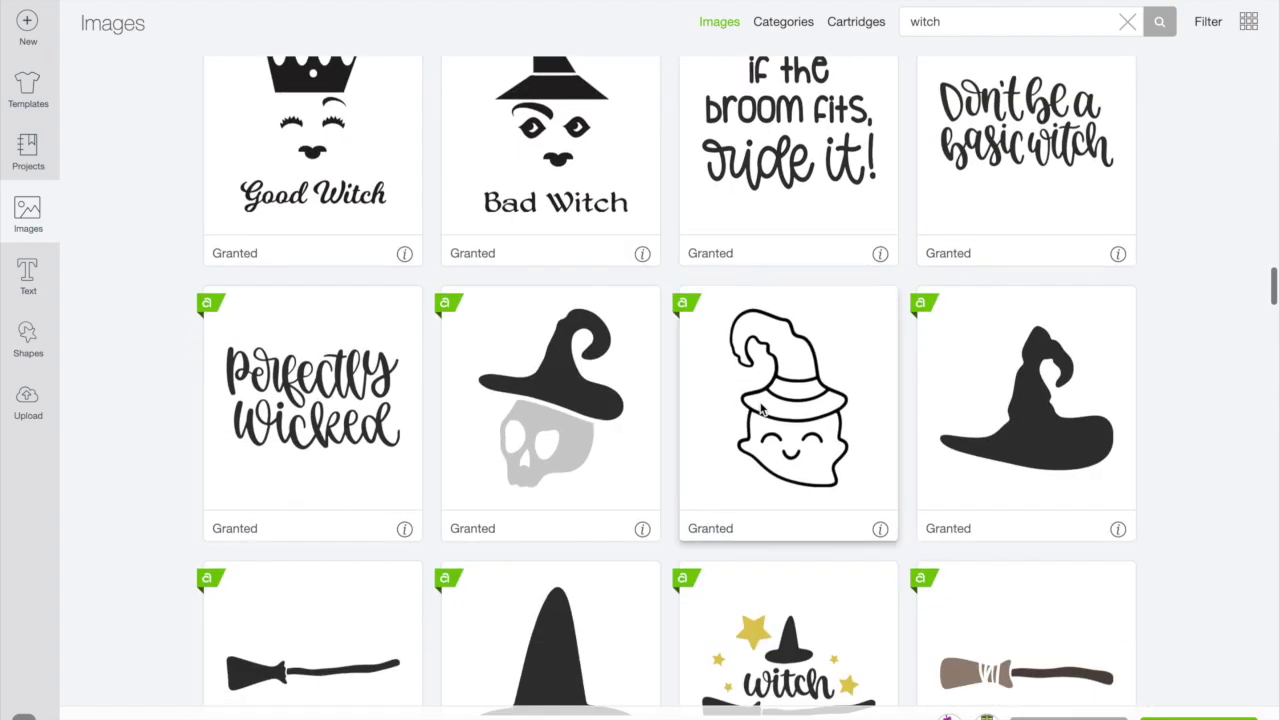
pyautogui.scroll(-15, 762, 407)
pyautogui.scroll(2, 762, 407)
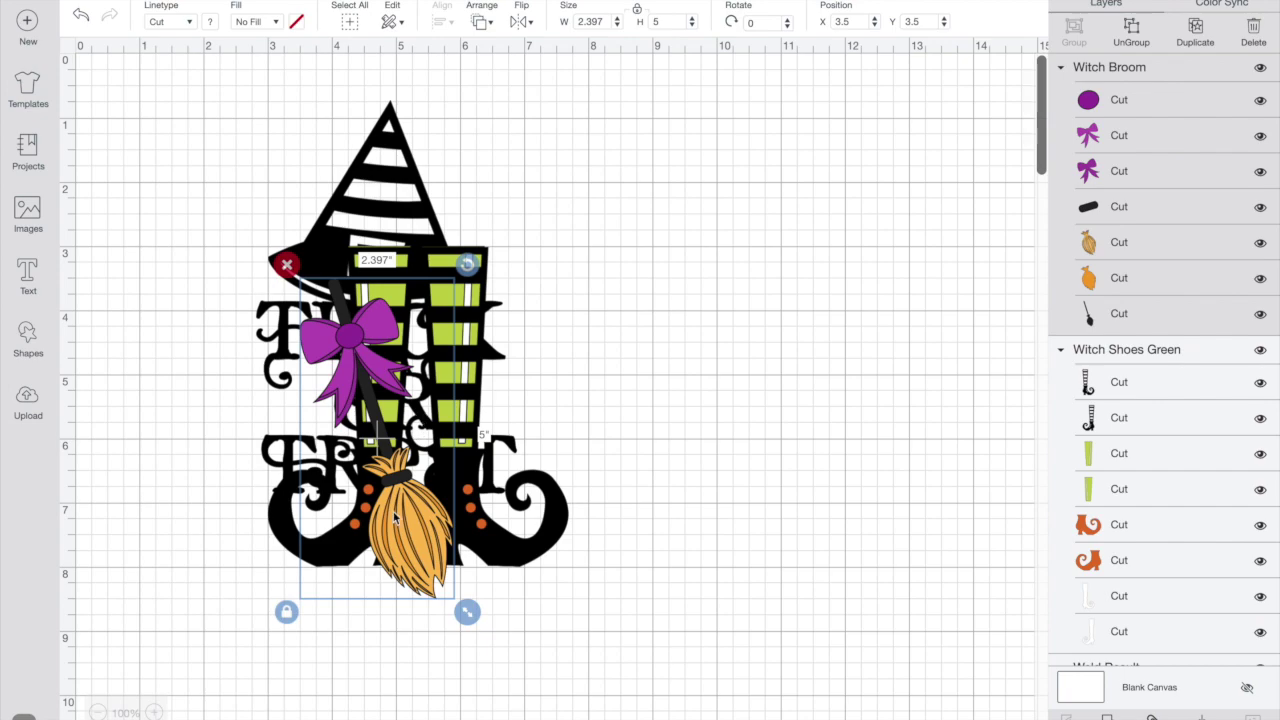
# Step: Move the broom to the top right, ungroup the boots and pull out both black striped legs
pyautogui.moveTo(646, 432); pyautogui.dragTo(1092, 207)
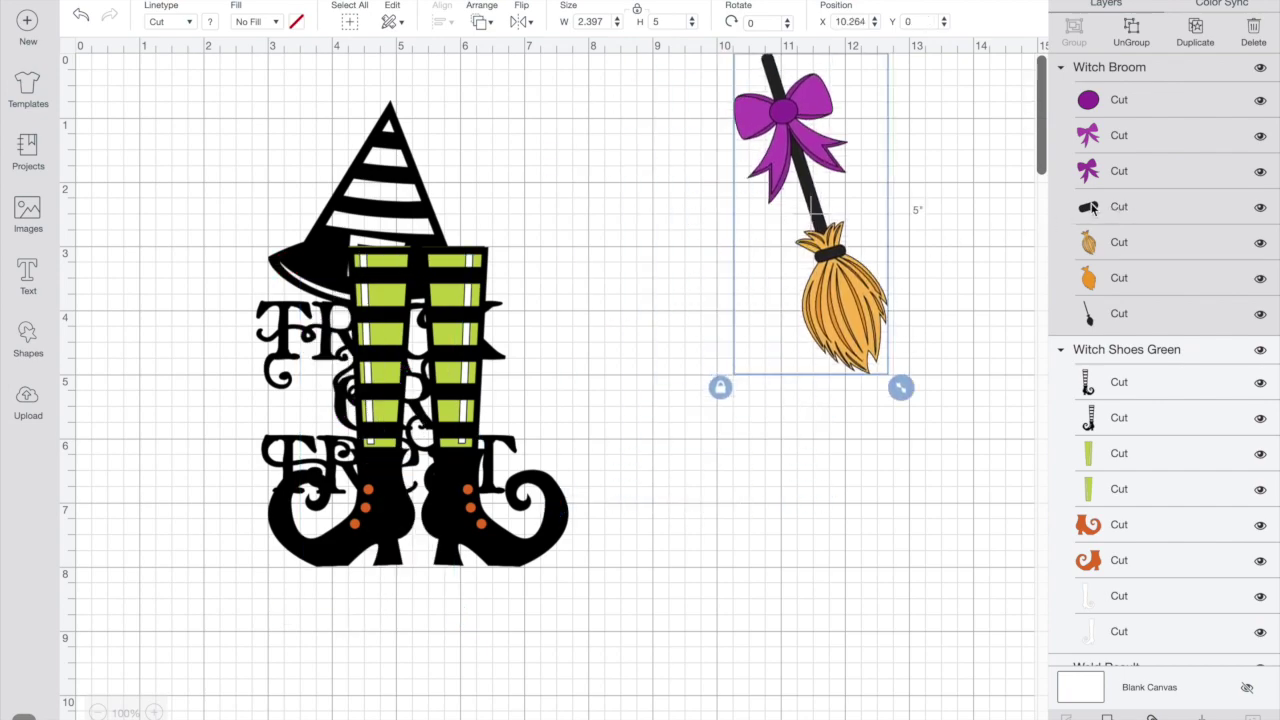
pyautogui.moveTo(880, 296); pyautogui.dragTo(1050, 238)
pyautogui.moveTo(434, 405); pyautogui.dragTo(748, 400)
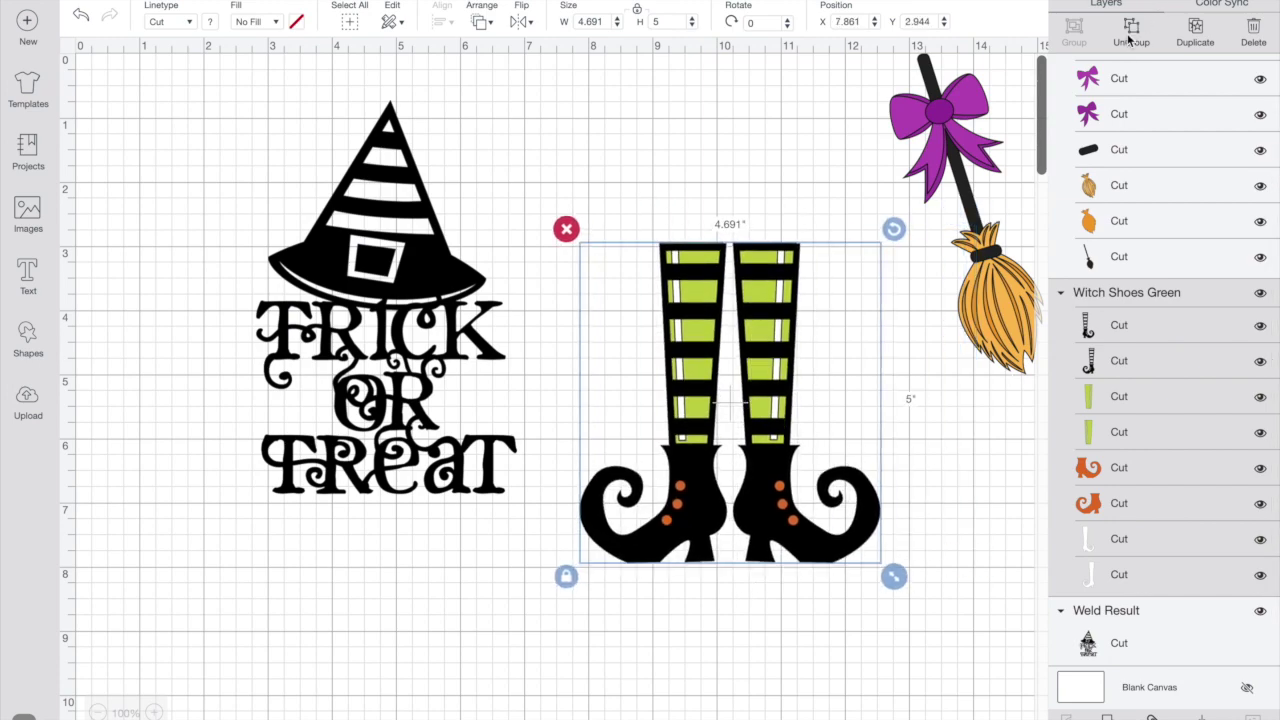
pyautogui.click(1130, 38)
pyautogui.moveTo(640, 500); pyautogui.dragTo(370, 538)
pyautogui.moveTo(700, 376); pyautogui.dragTo(313, 568)
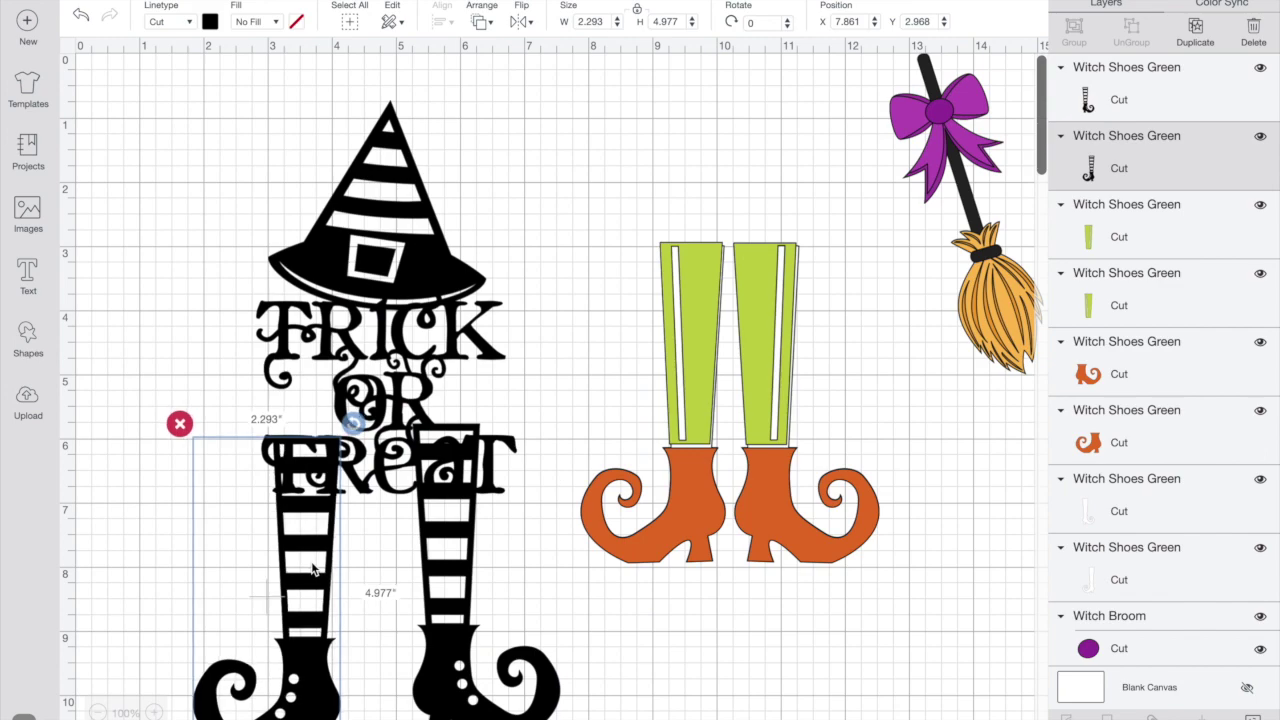
# Step: Delete the leftover white, green and orange shoe and leg pieces
pyautogui.click(687, 483)
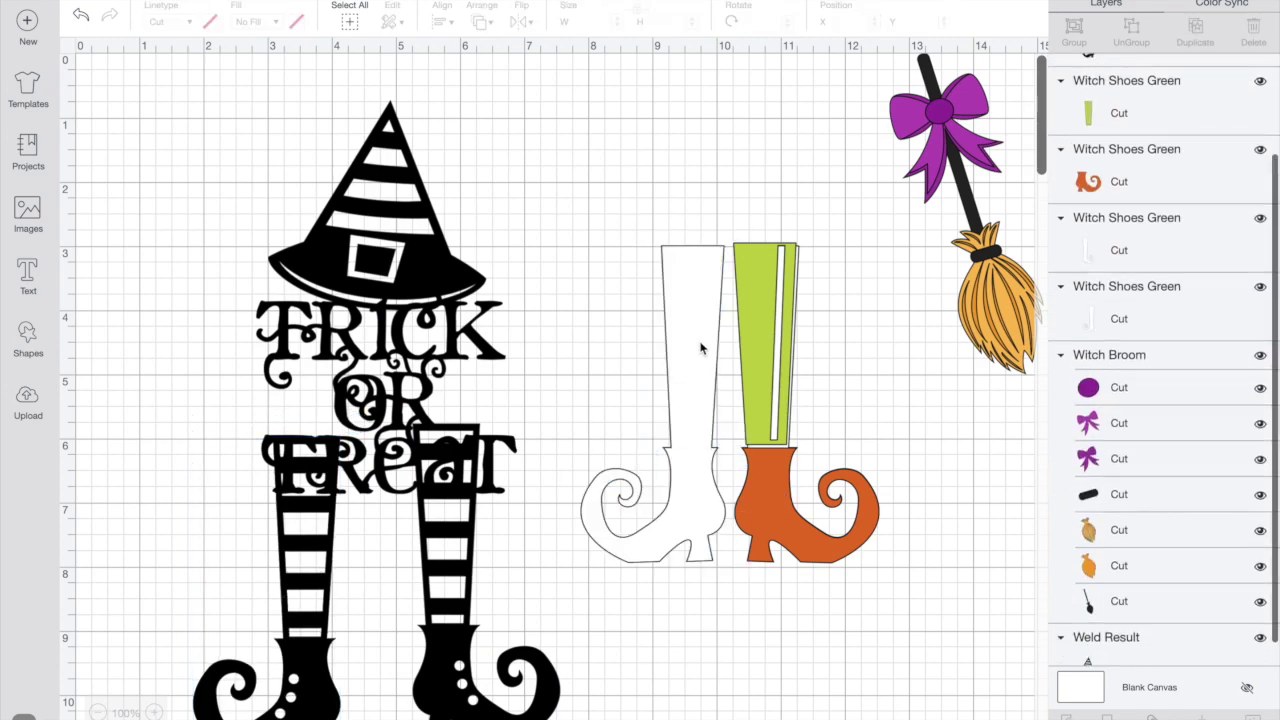
pyautogui.click(699, 386)
pyautogui.press('Delete')
pyautogui.click(771, 363)
pyautogui.press('Delete')
pyautogui.click(772, 363)
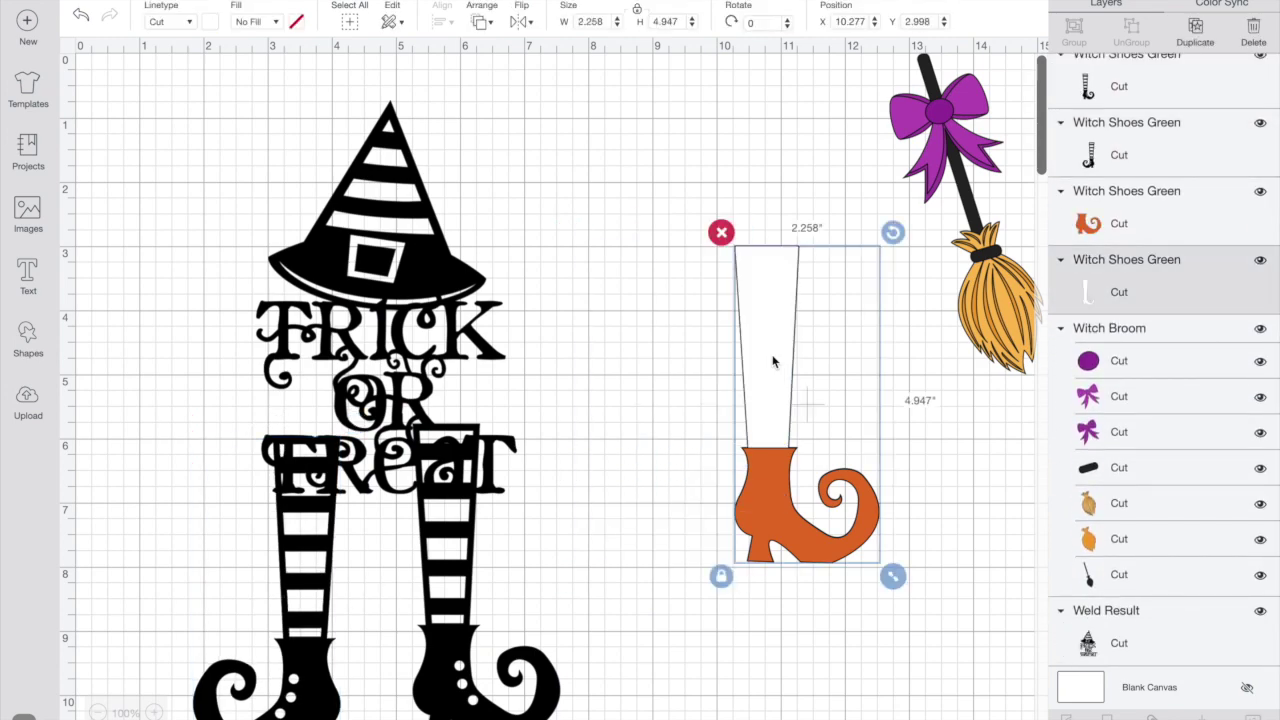
pyautogui.press('Delete')
pyautogui.click(767, 496)
pyautogui.press('Delete')
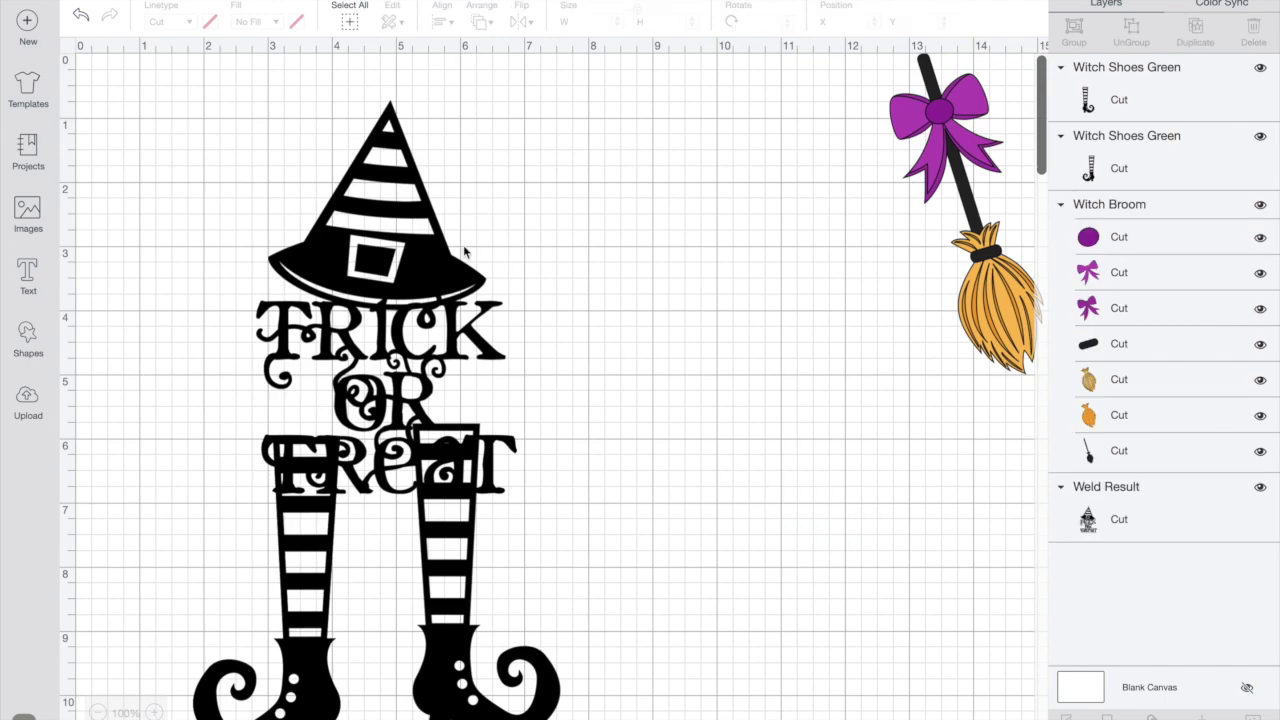
# Step: Shift the hat and TRICK OR TREAT text up, and move the right leg over the text
pyautogui.click(425, 293)
pyautogui.moveTo(425, 293); pyautogui.dragTo(449, 210)
pyautogui.click(480, 560)
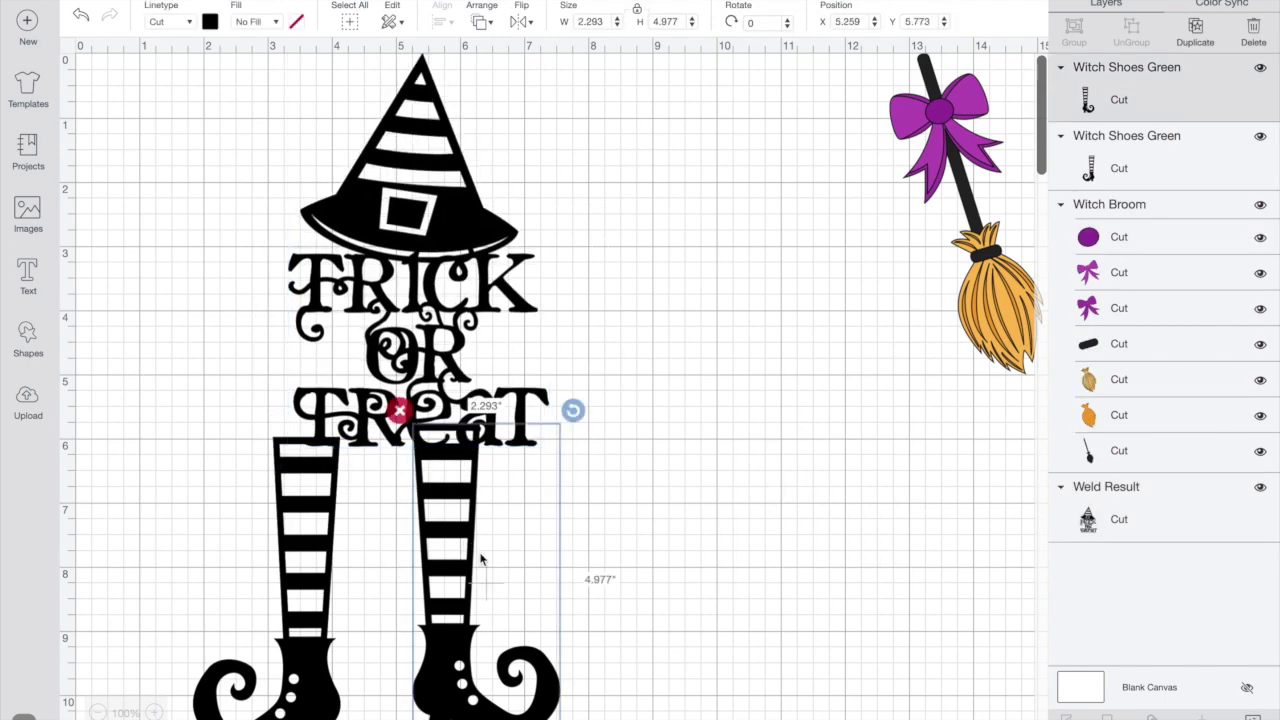
pyautogui.moveTo(467, 660); pyautogui.dragTo(475, 503)
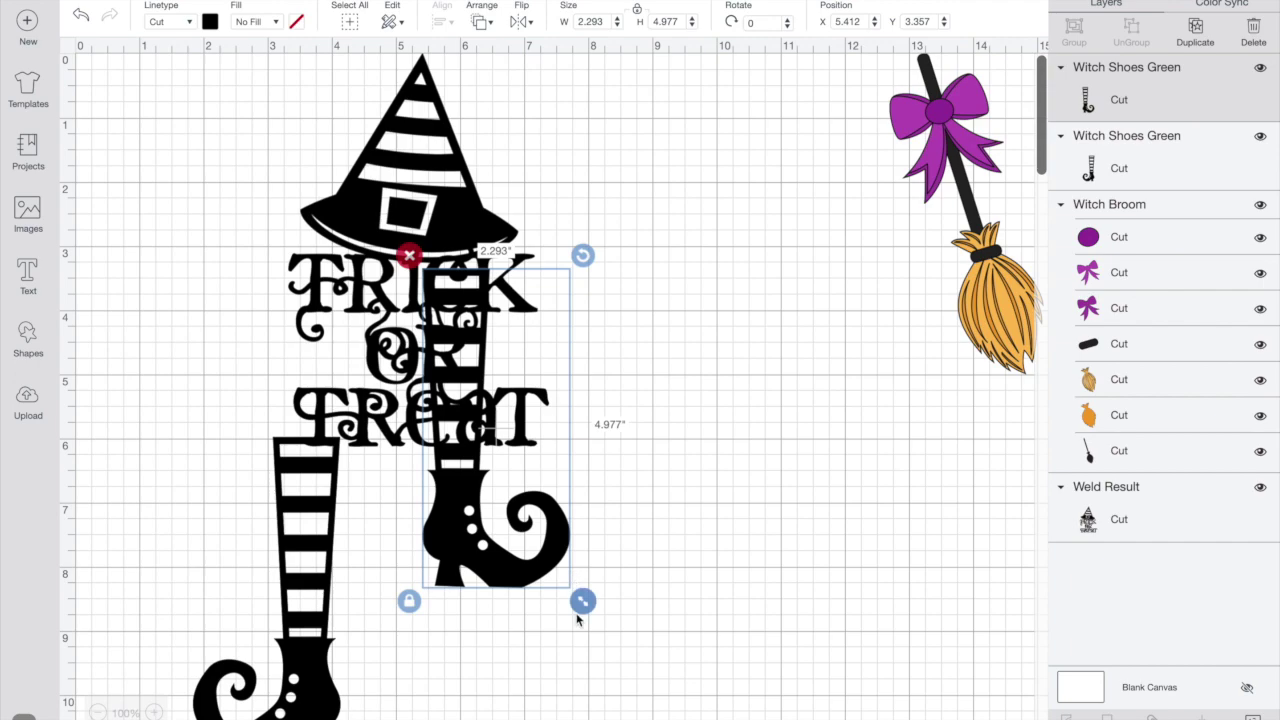
# Step: Shrink both striped legs to about 1.7 by 3.7 inches and set them side by side under TREAT
pyautogui.moveTo(561, 578); pyautogui.dragTo(530, 532)
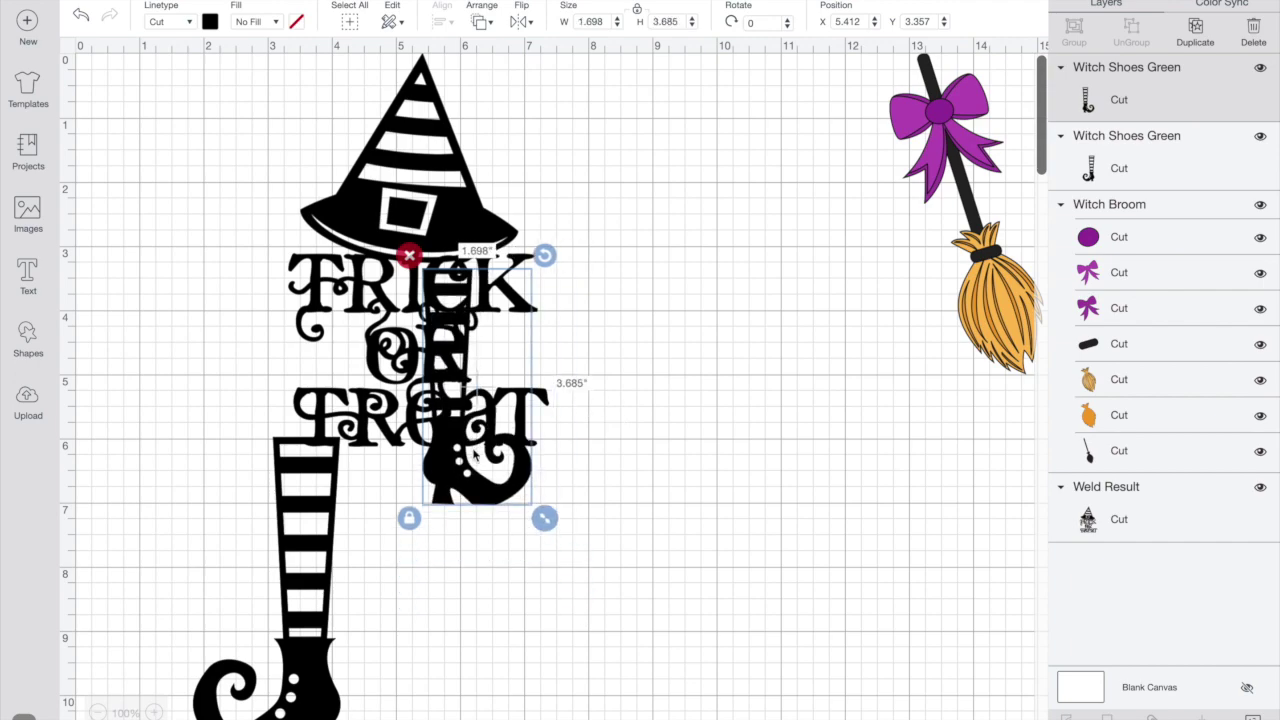
pyautogui.moveTo(475, 473); pyautogui.dragTo(480, 645)
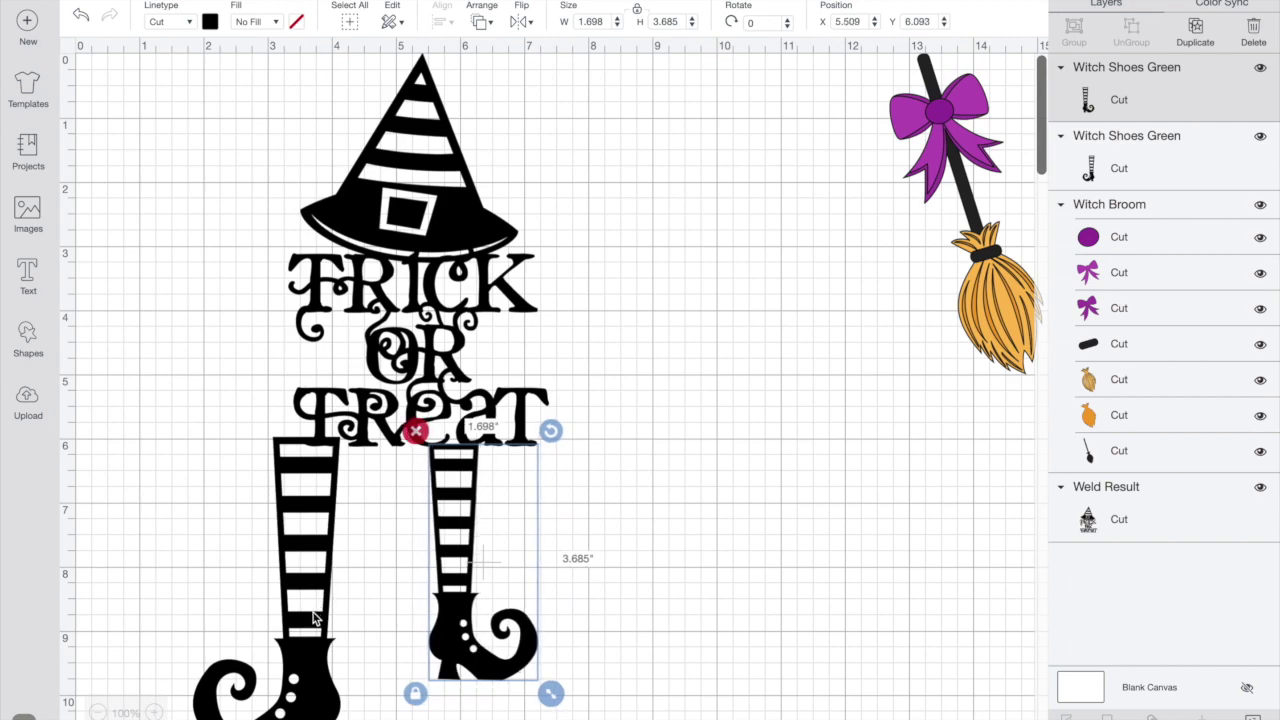
pyautogui.click(318, 618)
pyautogui.moveTo(260, 645); pyautogui.dragTo(368, 543)
pyautogui.moveTo(409, 637); pyautogui.dragTo(391, 603)
pyautogui.moveTo(360, 481); pyautogui.dragTo(385, 581)
pyautogui.moveTo(410, 702); pyautogui.dragTo(400, 672)
pyautogui.moveTo(368, 567); pyautogui.dragTo(382, 569)
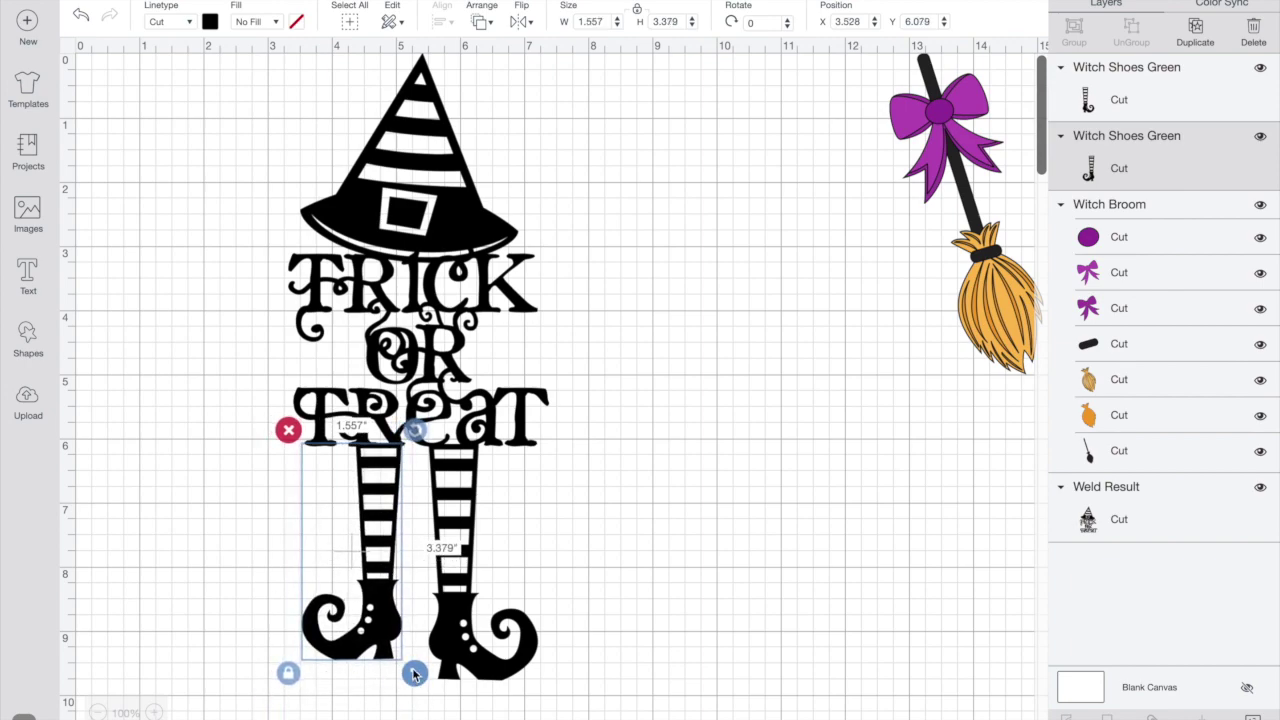
pyautogui.moveTo(414, 673); pyautogui.dragTo(419, 690)
pyautogui.moveTo(386, 548); pyautogui.dragTo(378, 547)
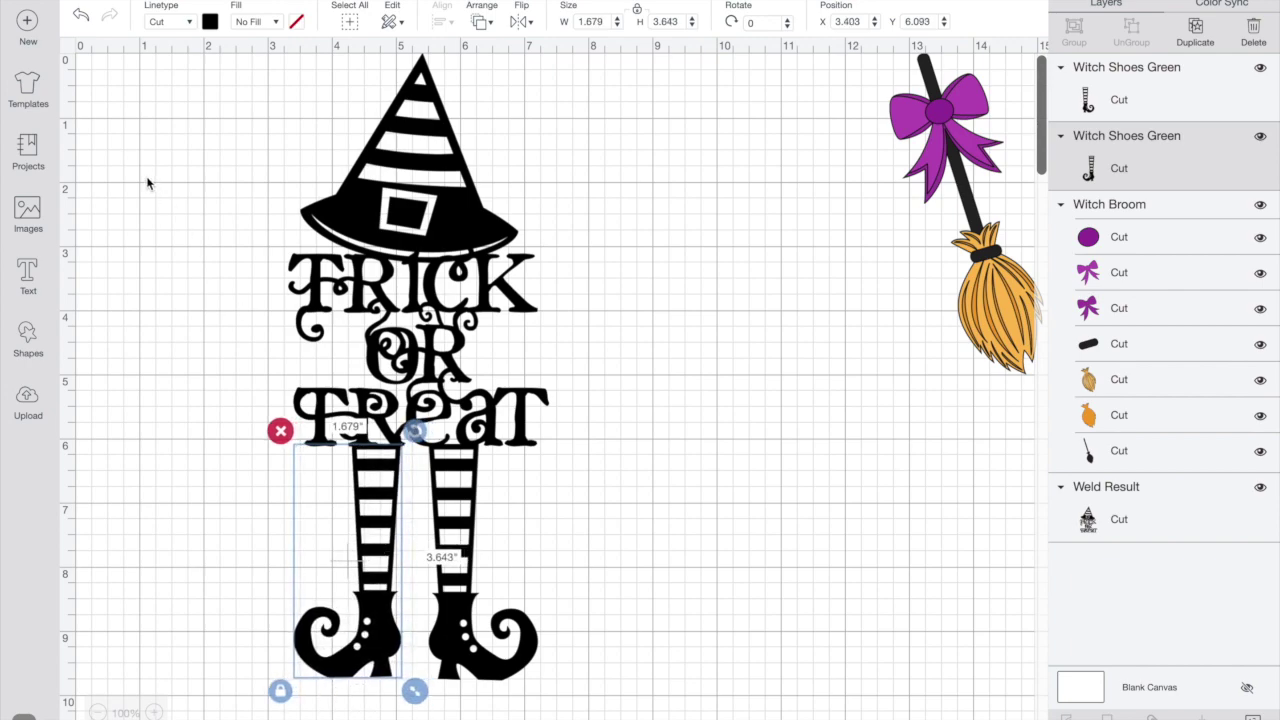
# Step: Marquee-select the legs, hat and text and weld them into one shape
pyautogui.click(216, 309)
pyautogui.moveTo(211, 312); pyautogui.dragTo(710, 702)
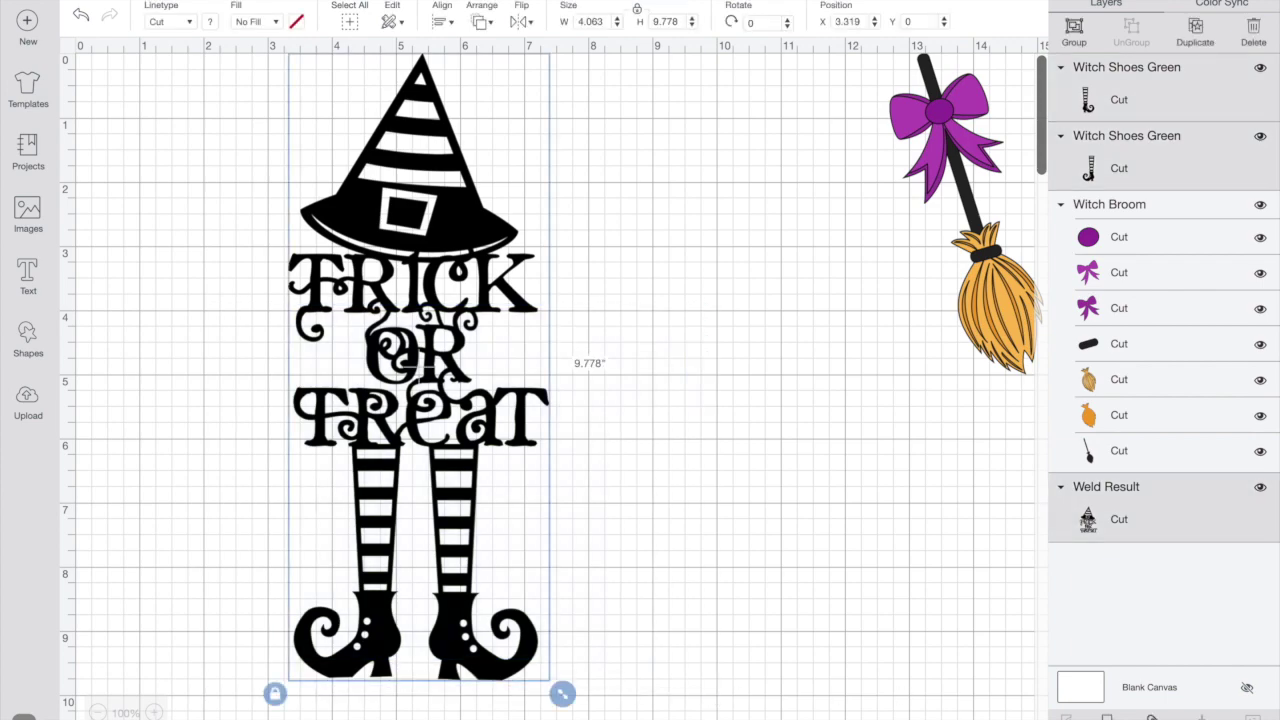
pyautogui.click(1106, 716)
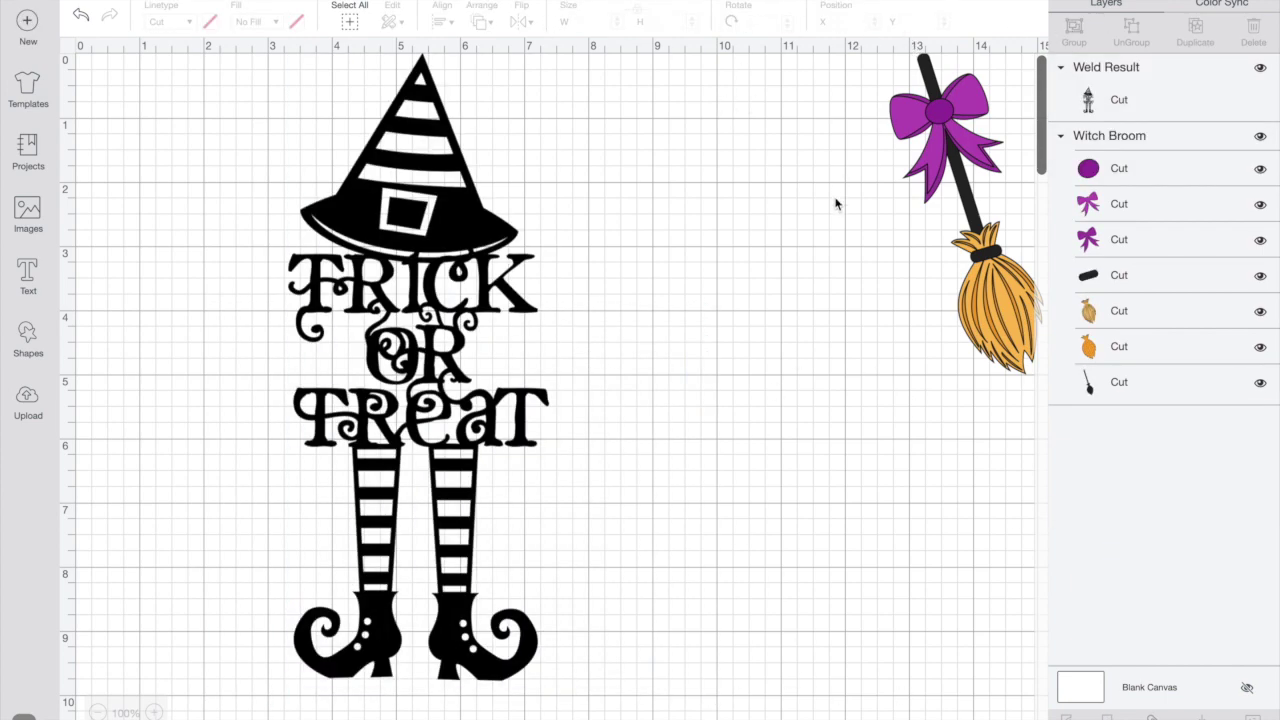
# Step: Insert the spider web with a hanging spider, shrink it and place it left of the witch
pyautogui.click(28, 216)
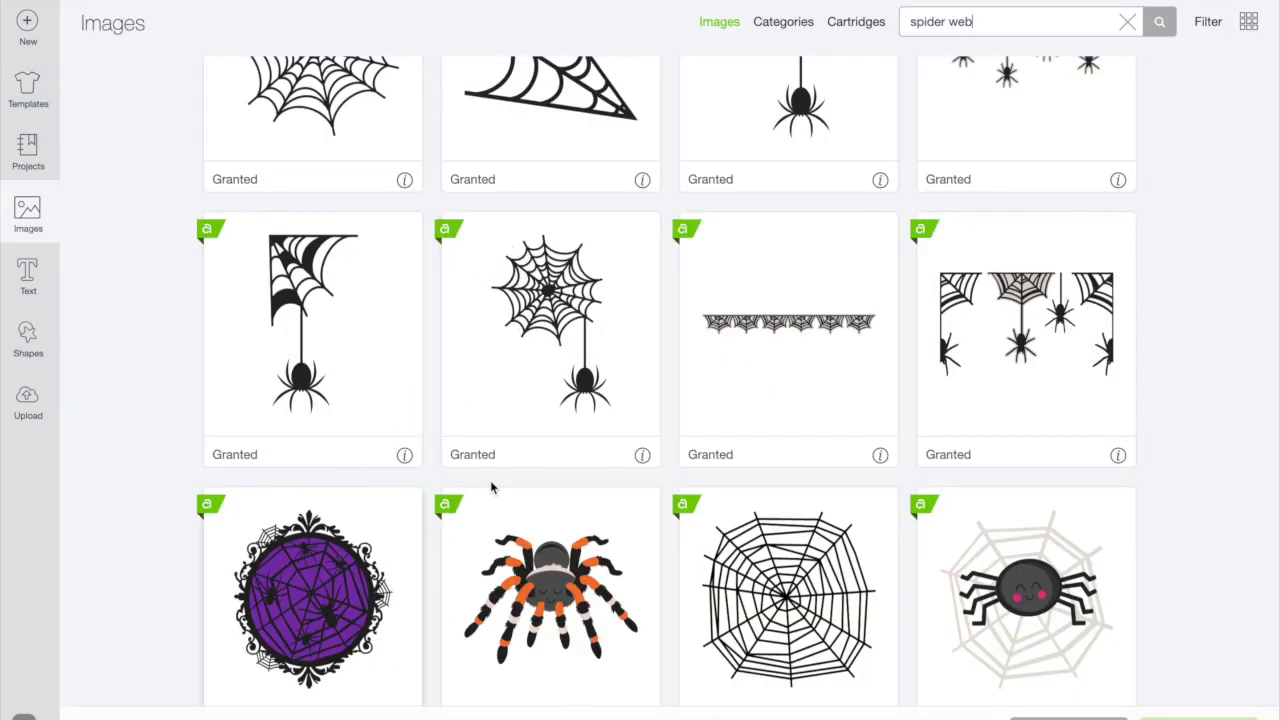
pyautogui.click(595, 367)
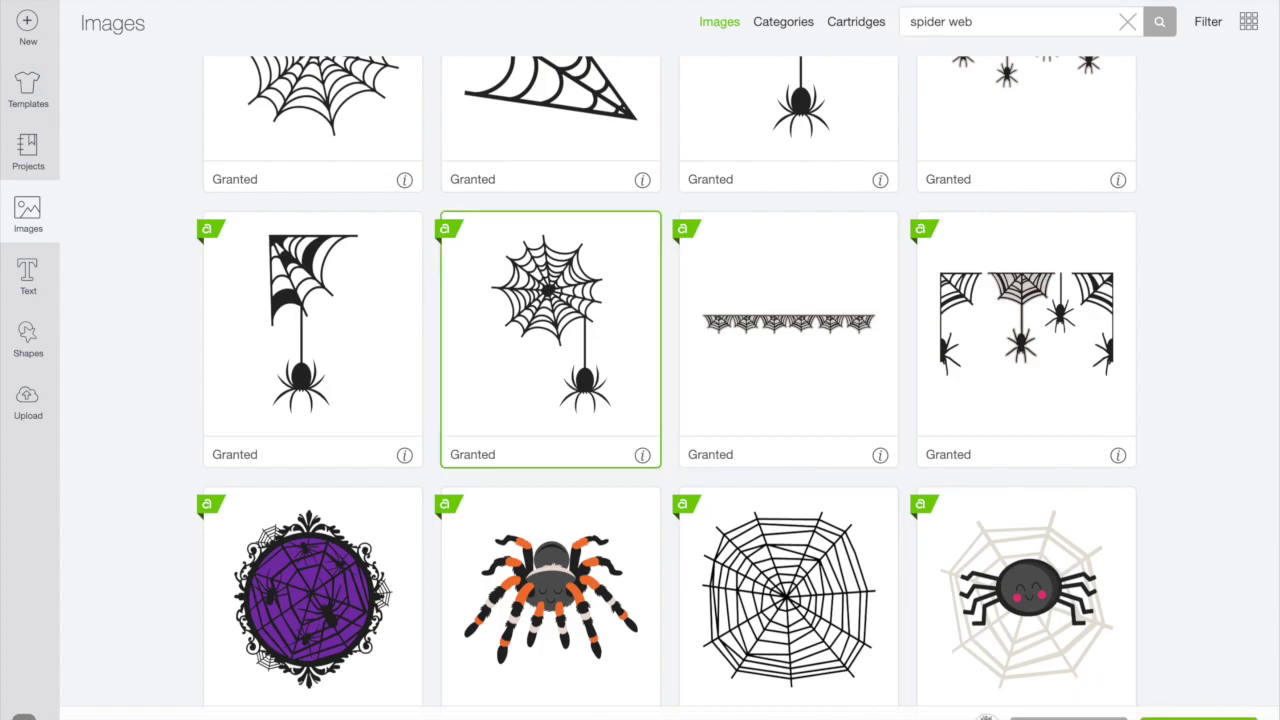
pyautogui.click(1198, 714)
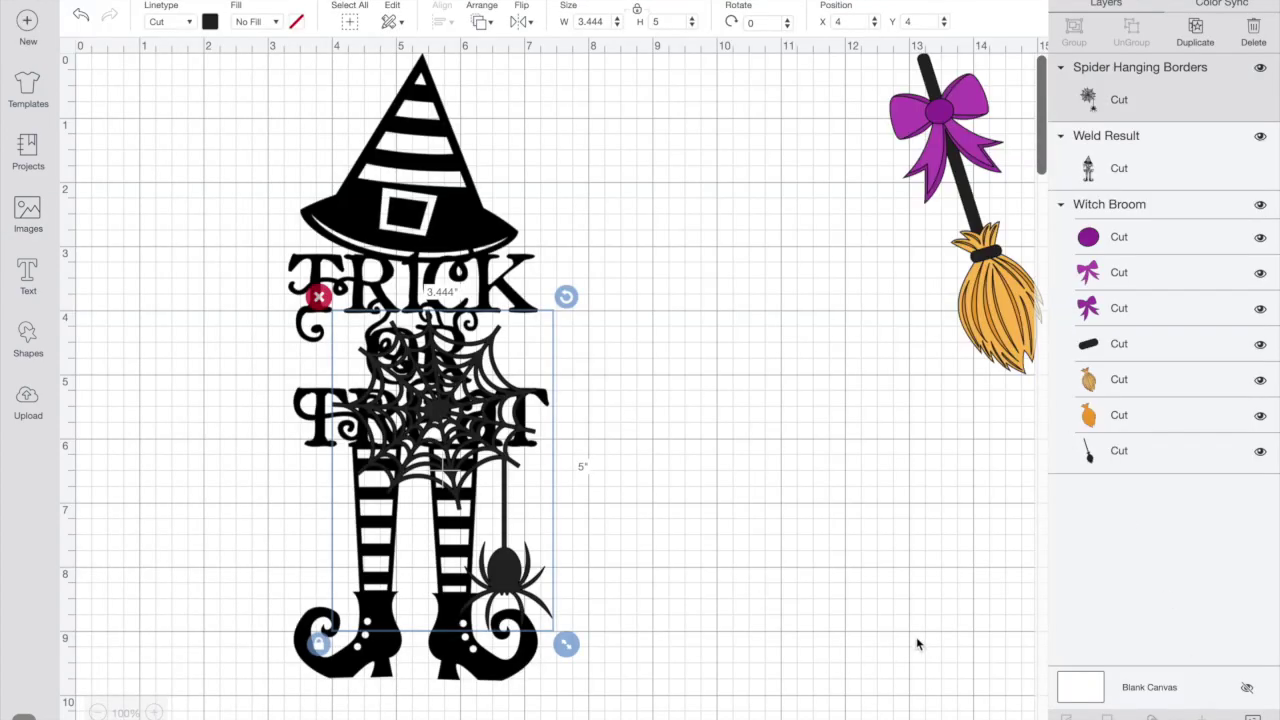
pyautogui.moveTo(397, 440); pyautogui.dragTo(168, 355)
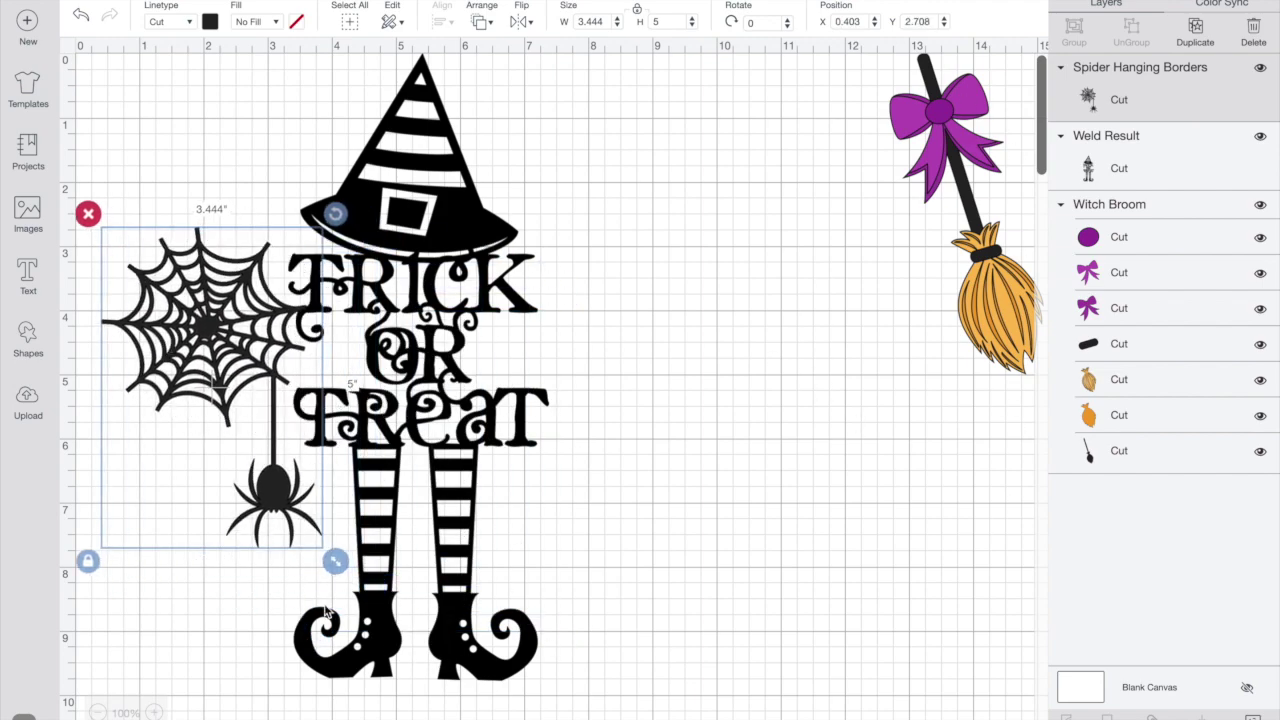
pyautogui.moveTo(335, 561); pyautogui.dragTo(265, 458)
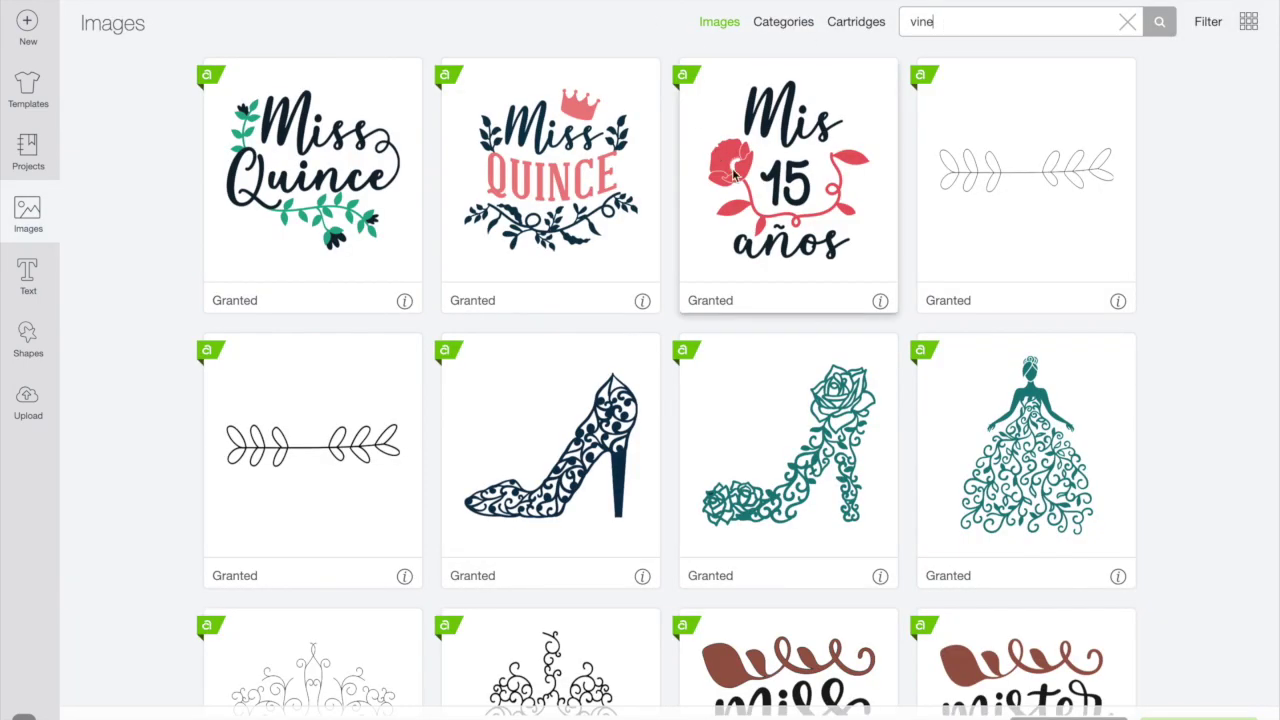
# Step: Insert the black swirl vine flourish and shift the witch design right and down
pyautogui.scroll(-4, 735, 173)
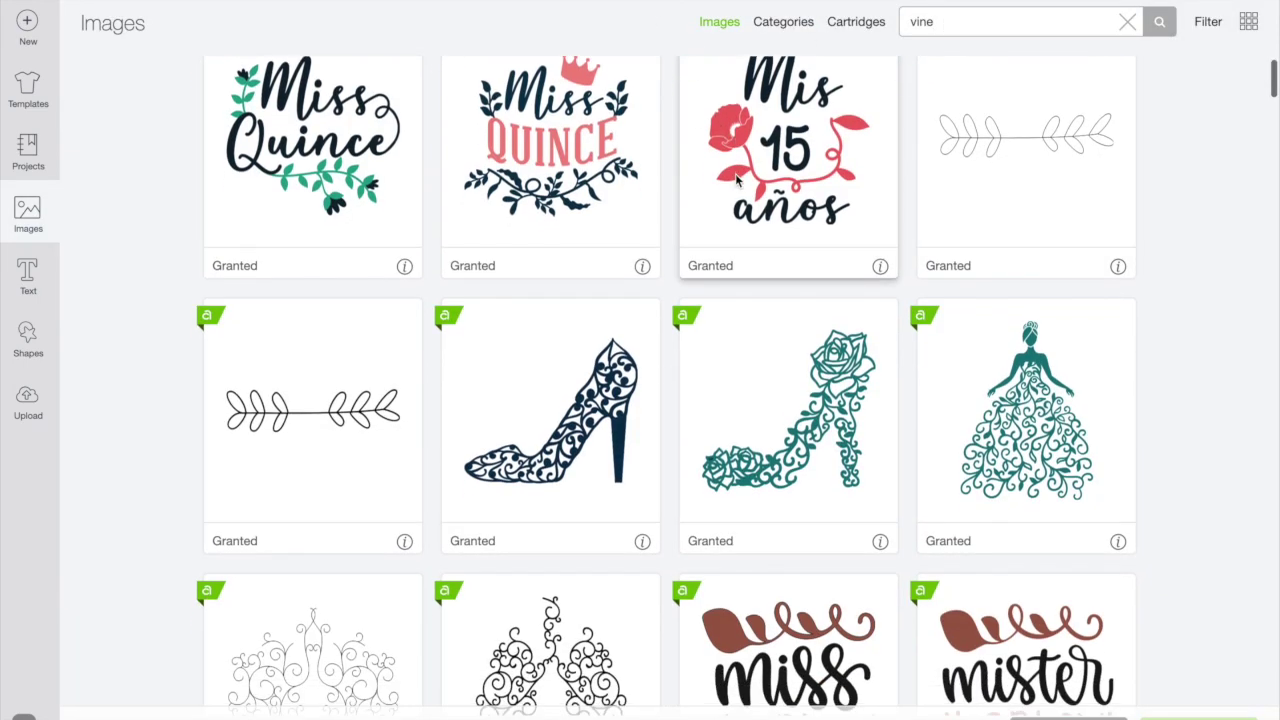
pyautogui.scroll(-10, 556, 307)
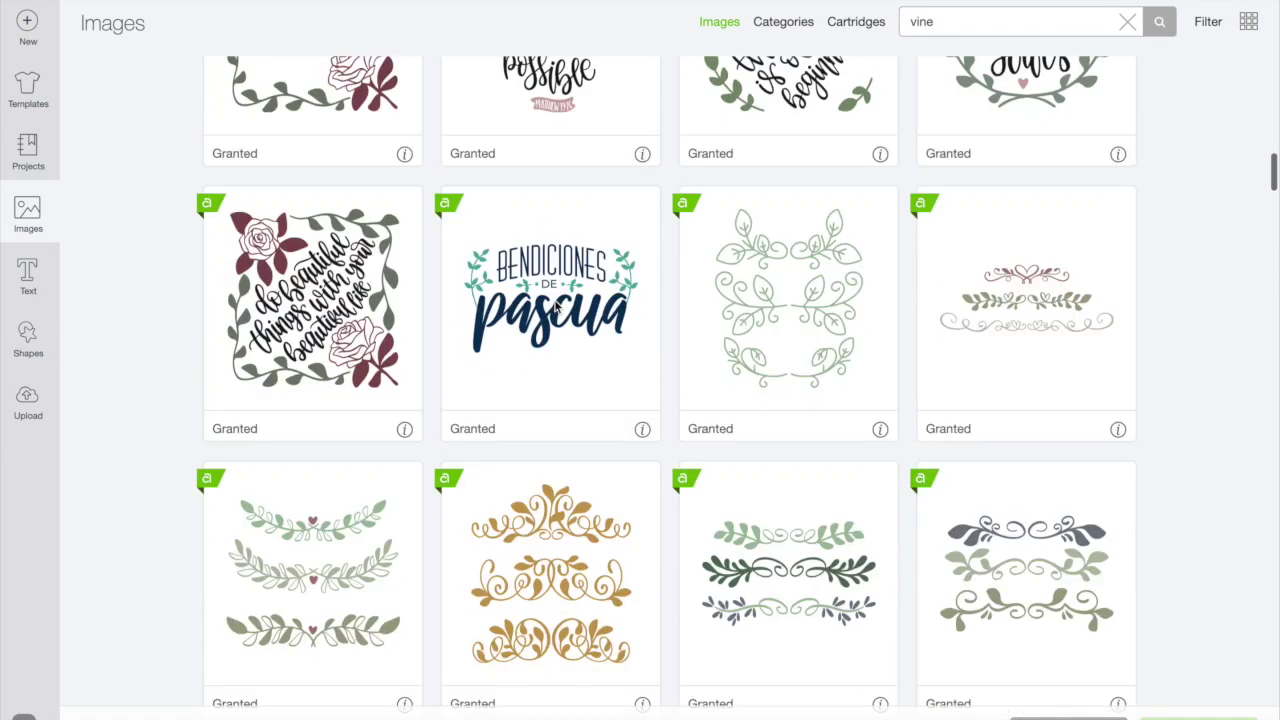
pyautogui.scroll(-12, 556, 307)
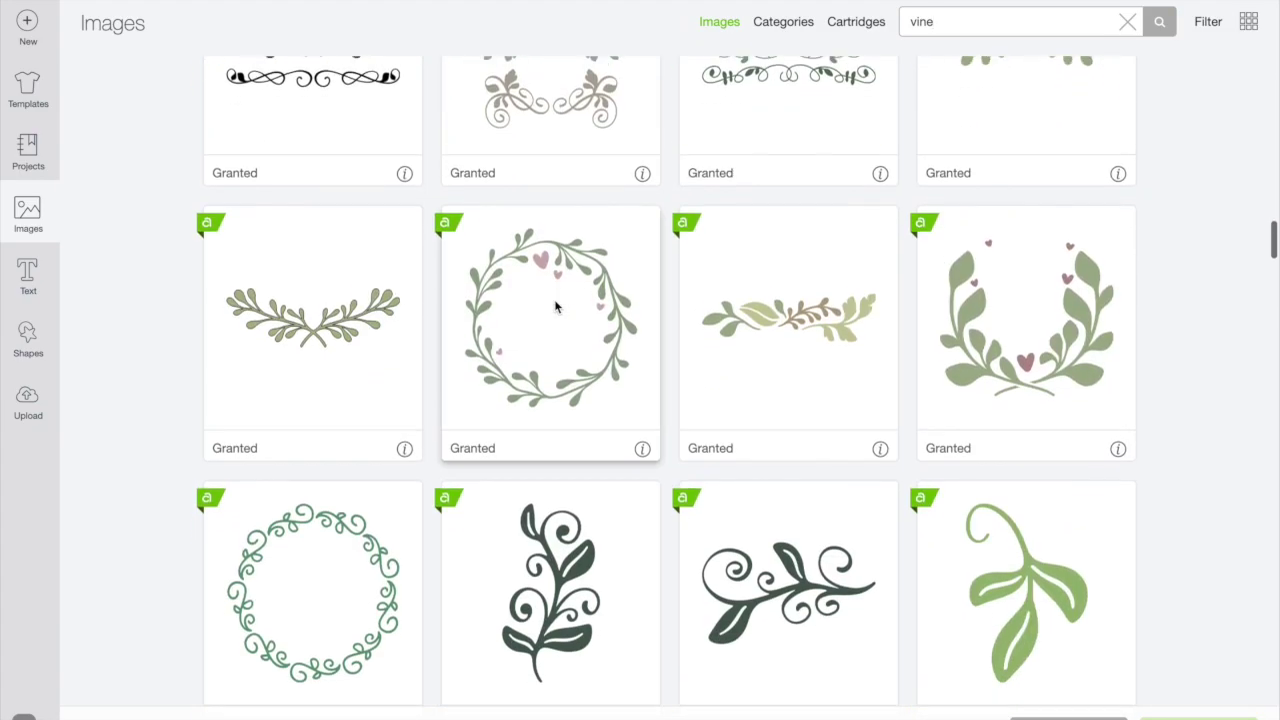
pyautogui.click(782, 434)
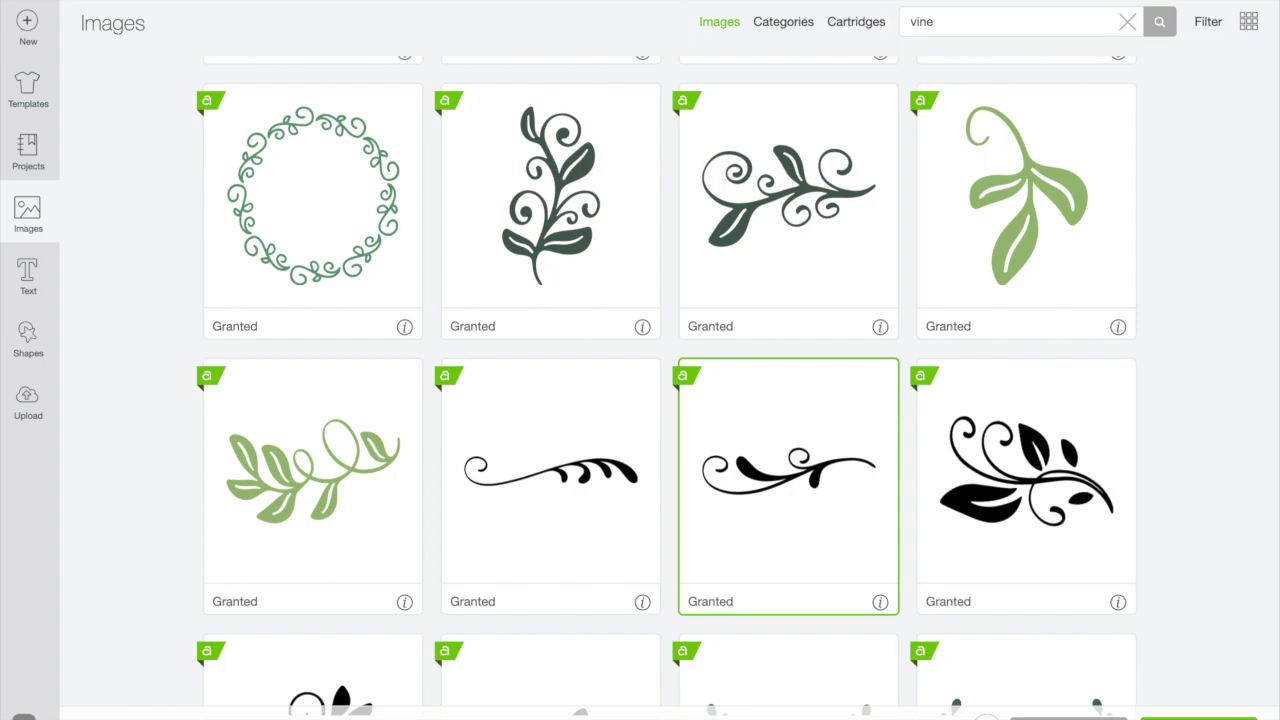
pyautogui.click(1198, 717)
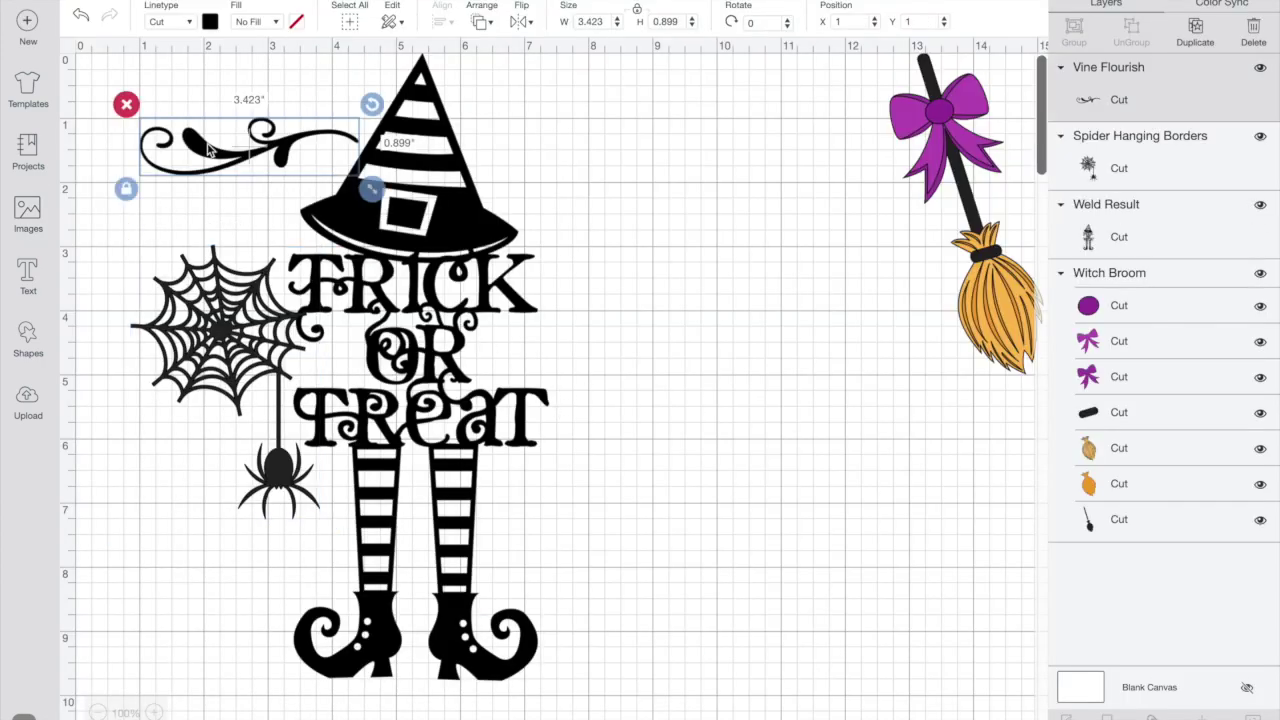
pyautogui.moveTo(400, 222); pyautogui.dragTo(542, 257)
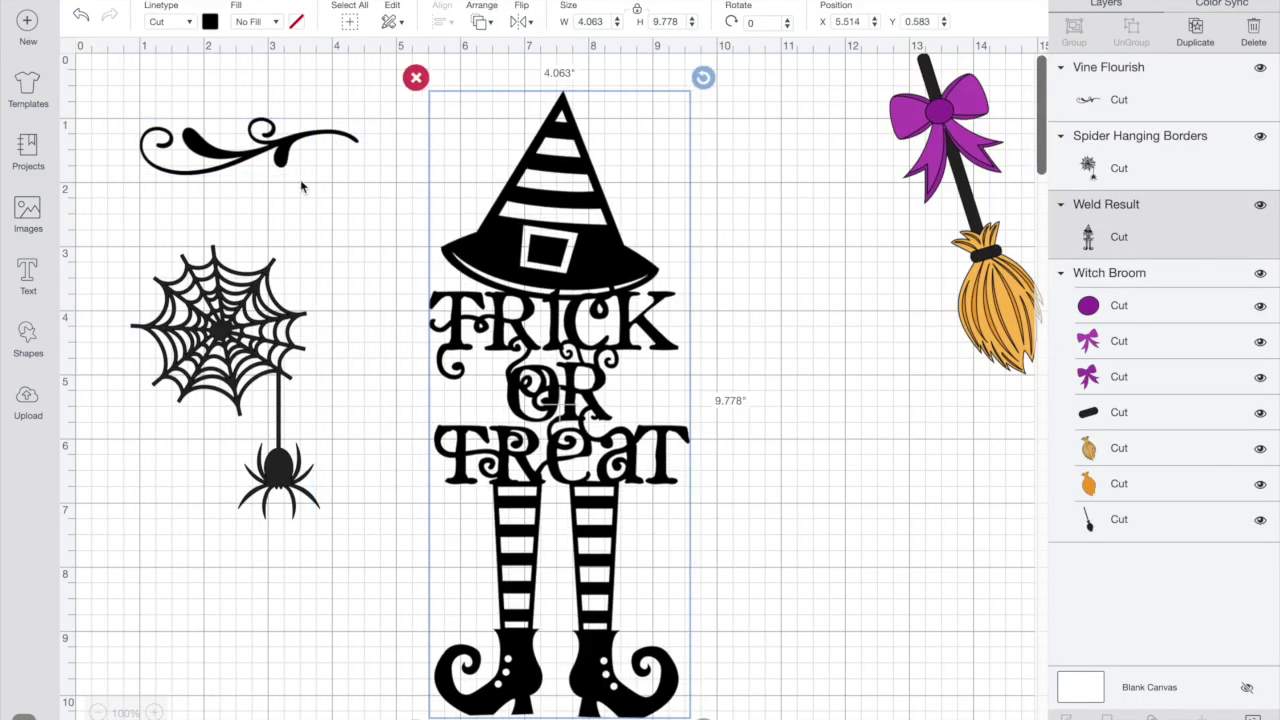
# Step: Enlarge the vine flourish and lay the spider web over it beside the text
pyautogui.moveTo(195, 403); pyautogui.dragTo(145, 617)
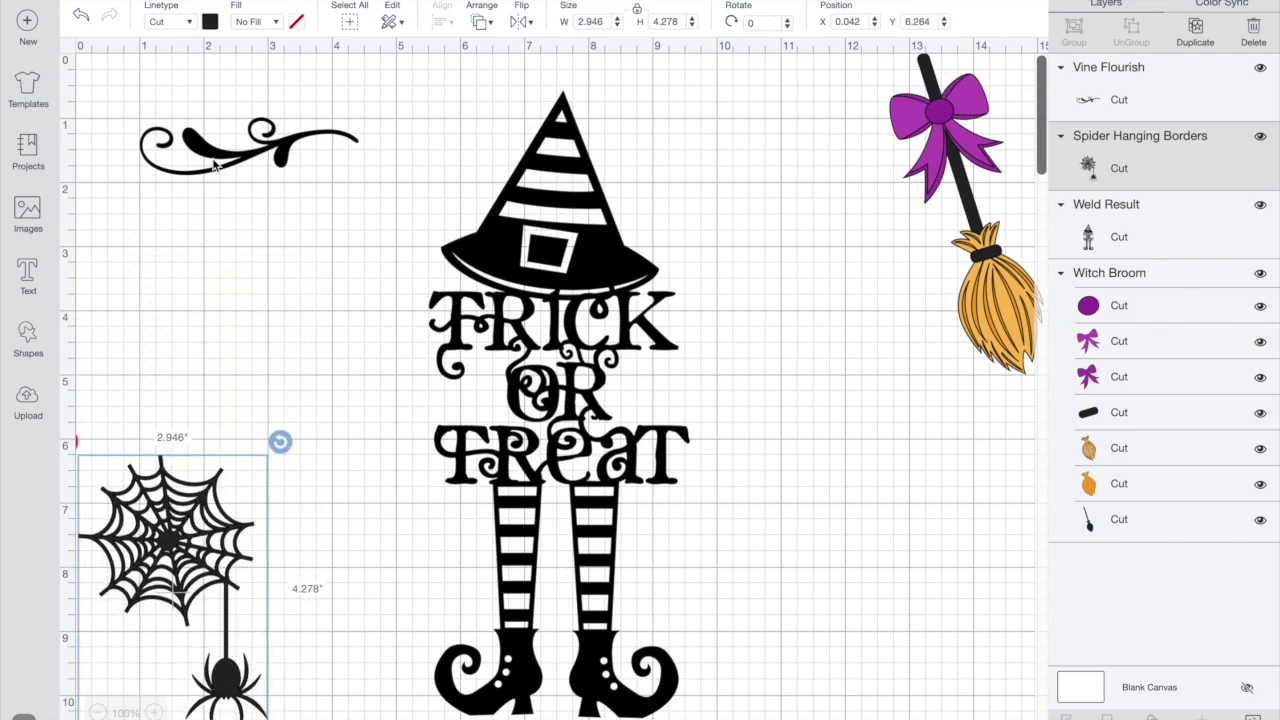
pyautogui.moveTo(213, 167); pyautogui.dragTo(325, 333)
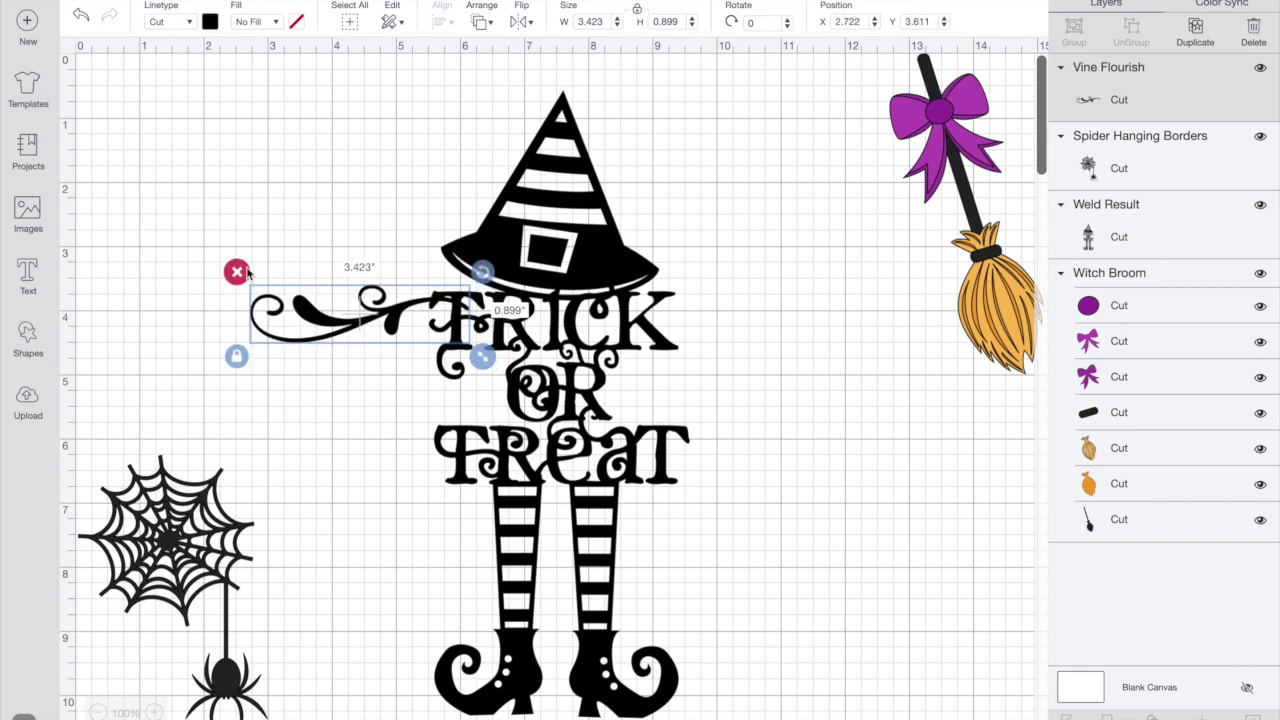
pyautogui.moveTo(482, 356); pyautogui.dragTo(519, 366)
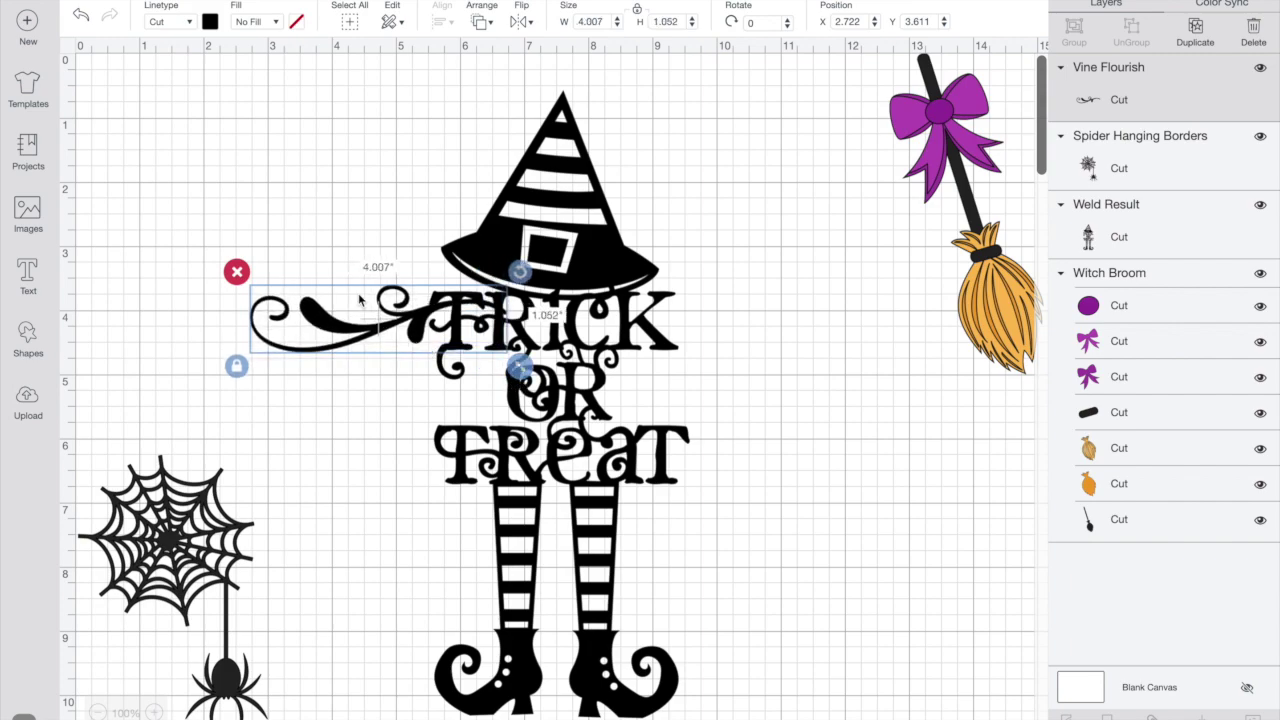
pyautogui.moveTo(372, 325); pyautogui.dragTo(338, 328)
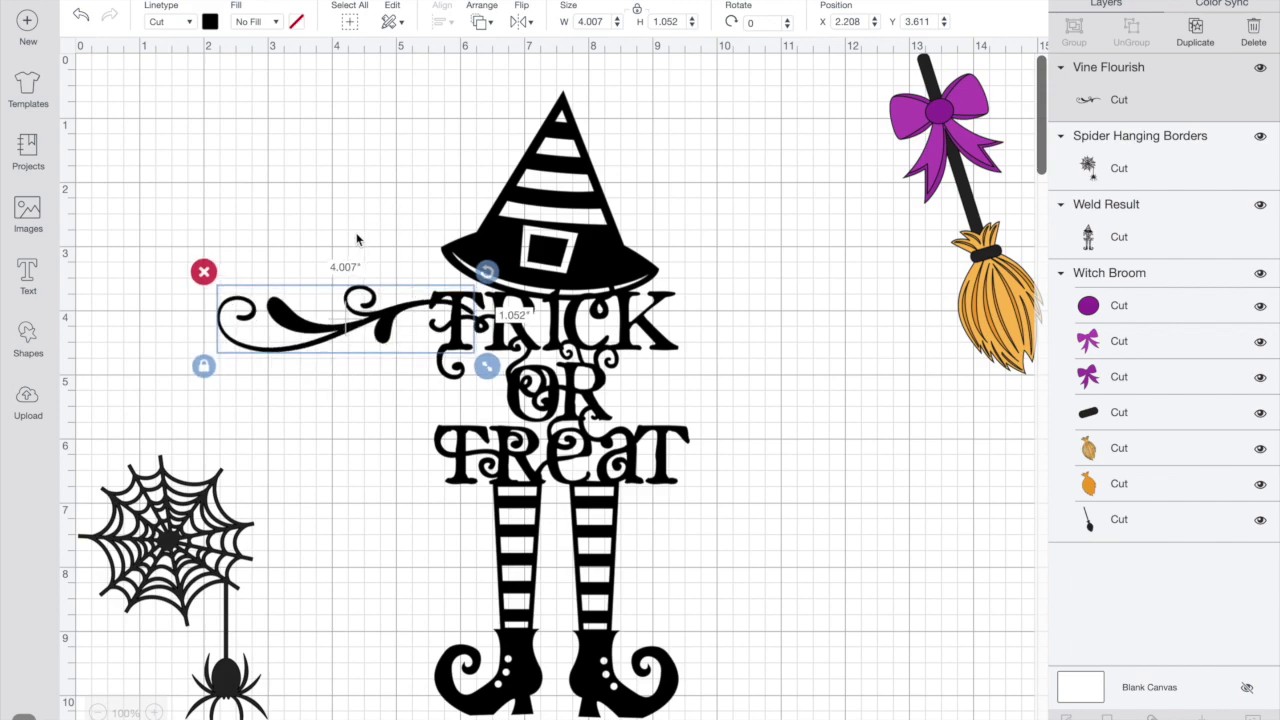
pyautogui.moveTo(185, 620); pyautogui.dragTo(392, 452)
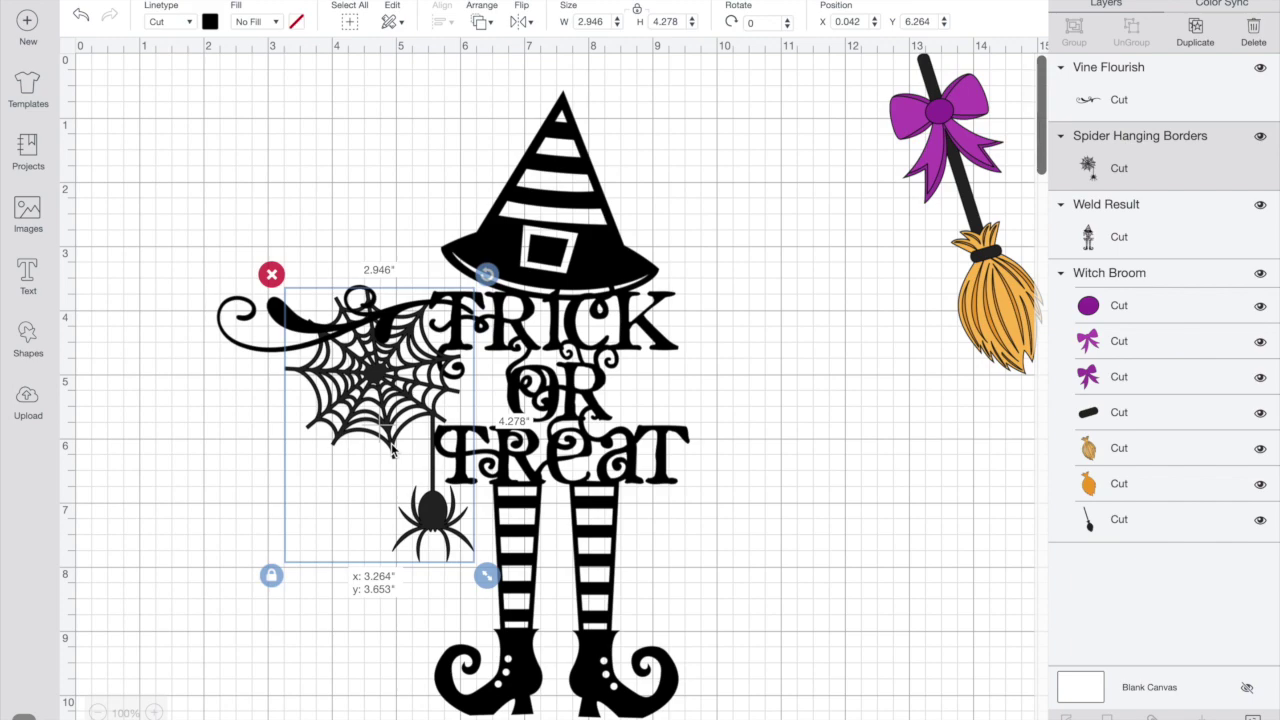
pyautogui.moveTo(392, 452); pyautogui.dragTo(392, 452)
# Step: Weld the web, flourish and witch into one 7.368 by 9.778-inch piece, nudged slightly left
pyautogui.moveTo(200, 161); pyautogui.dragTo(550, 600)
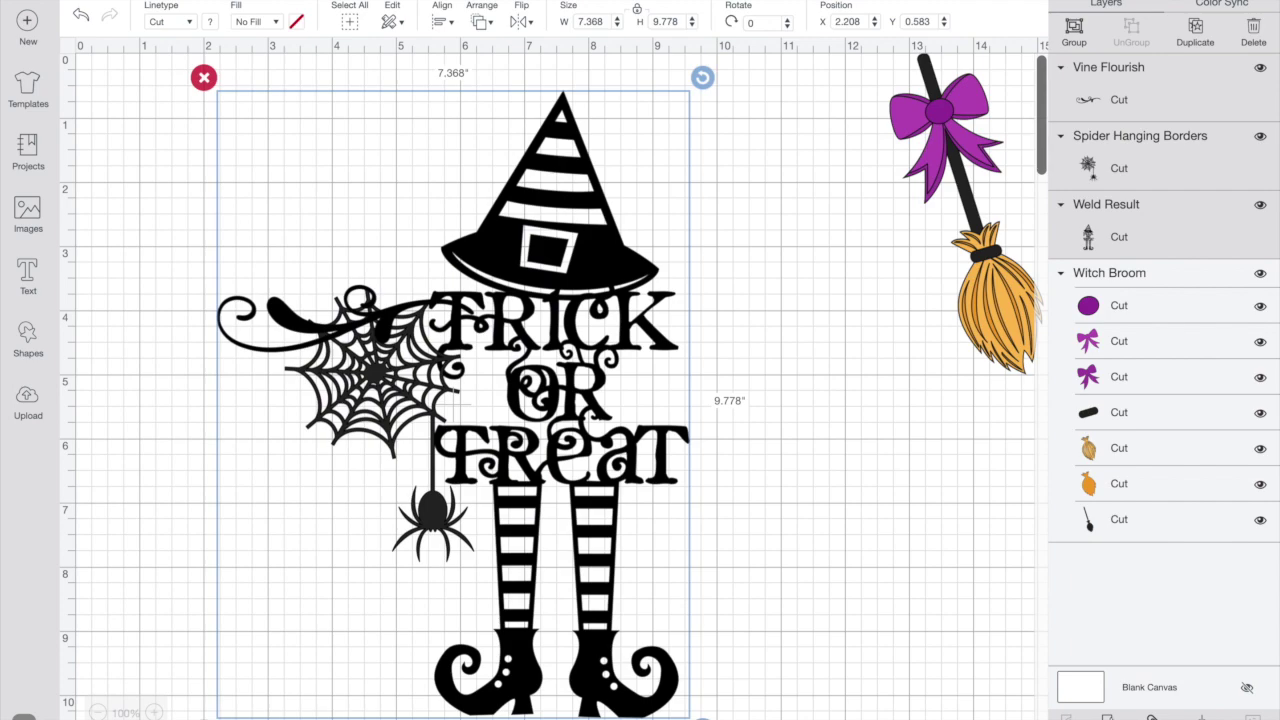
pyautogui.click(1107, 716)
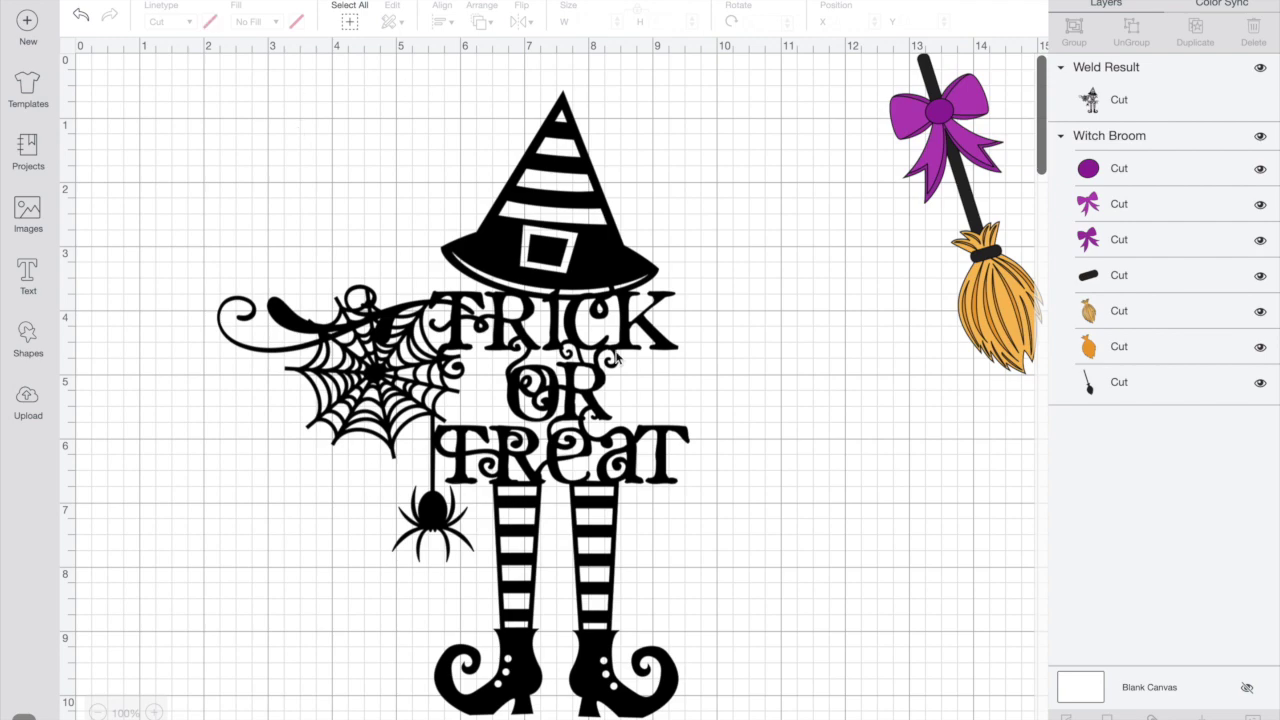
pyautogui.moveTo(516, 329); pyautogui.dragTo(482, 327)
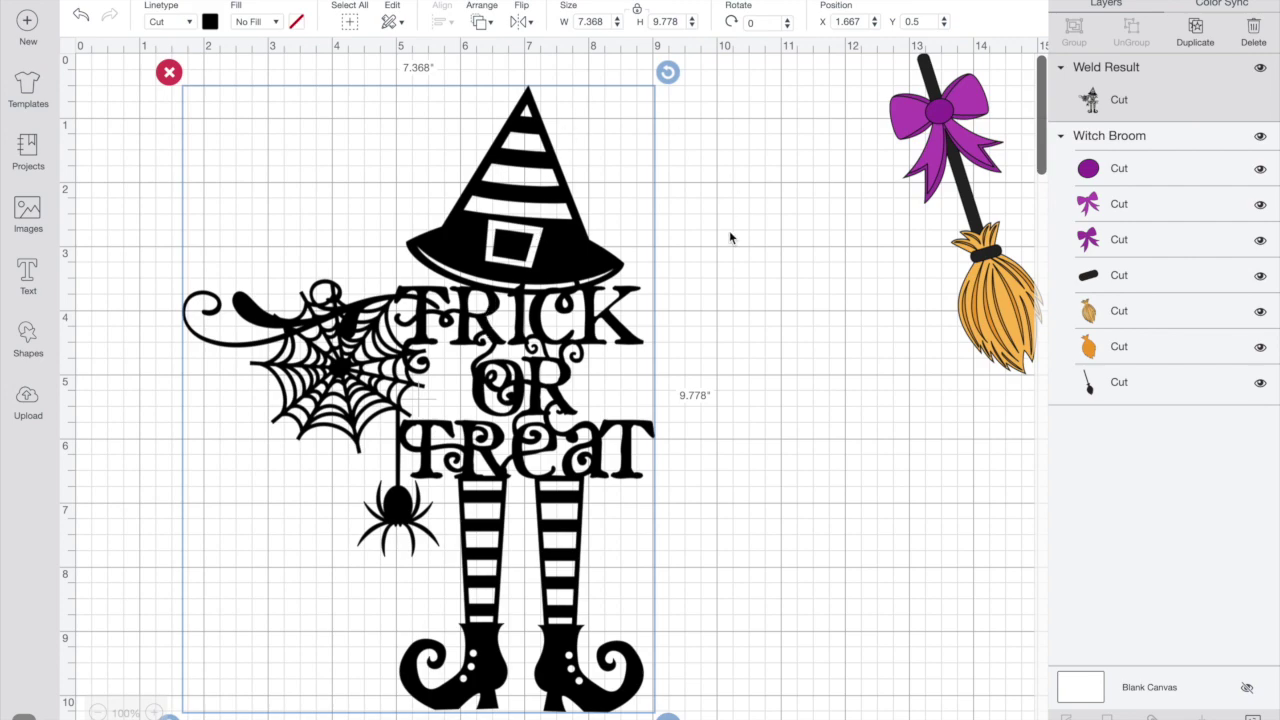
# Step: Insert the arched black cat, move it right of the text and flip it horizontally
pyautogui.click(28, 213)
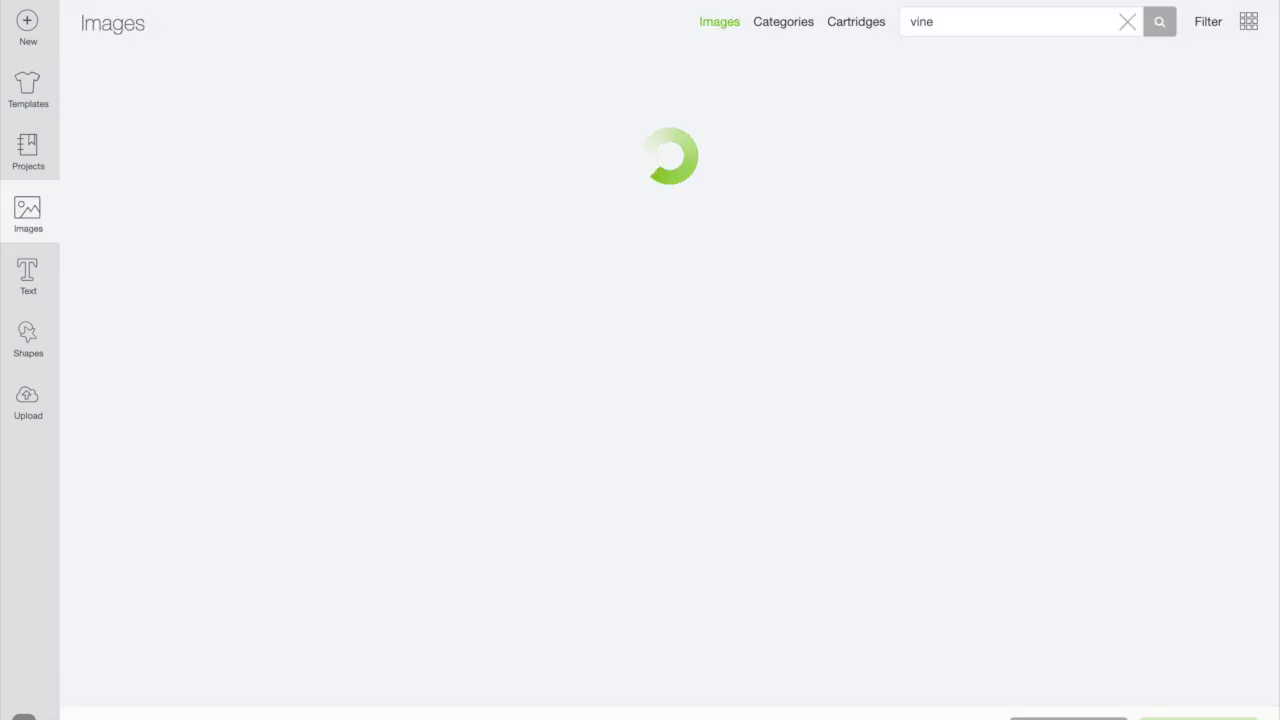
pyautogui.scroll(-10, 297, 340)
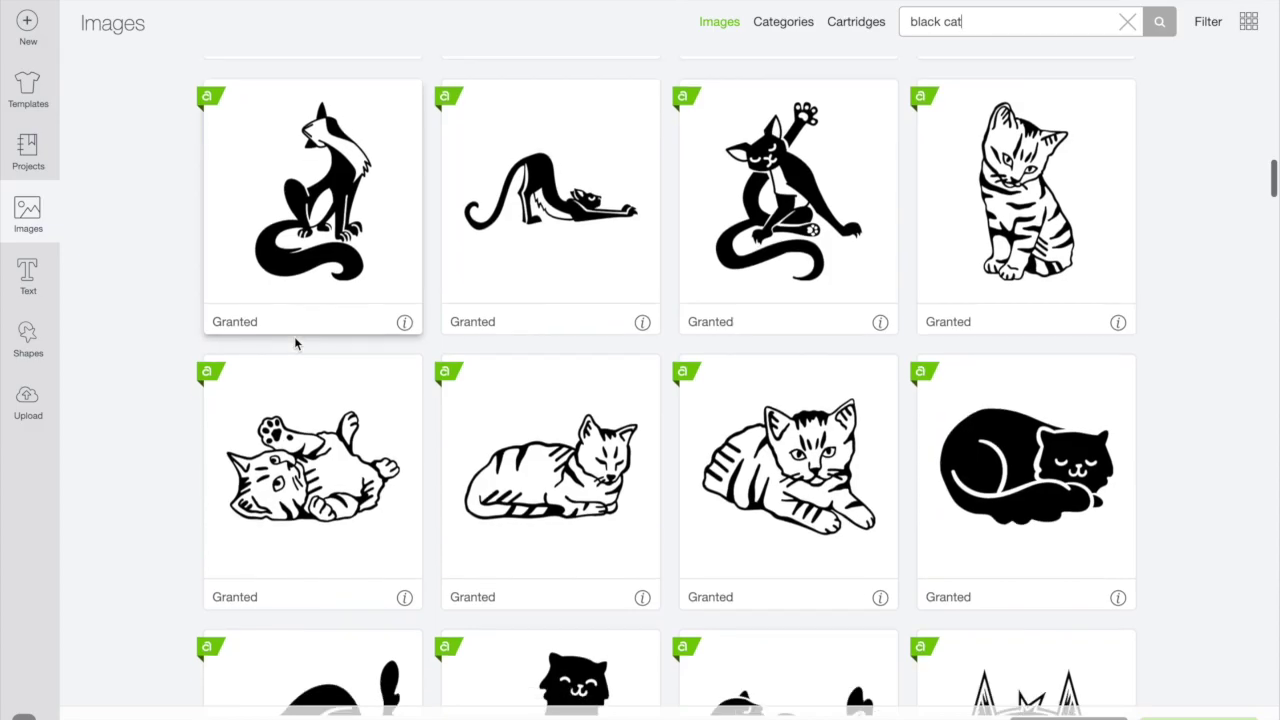
pyautogui.scroll(-15, 294, 340)
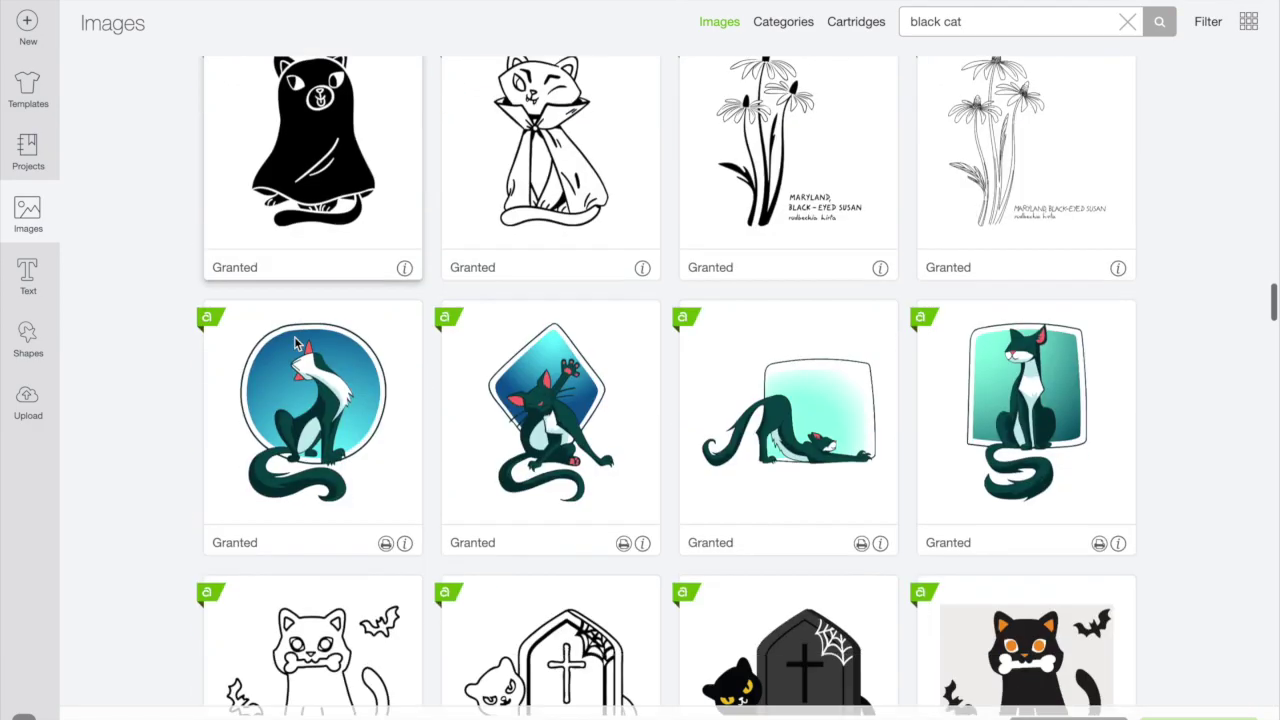
pyautogui.scroll(-15, 296, 343)
pyautogui.click(303, 225)
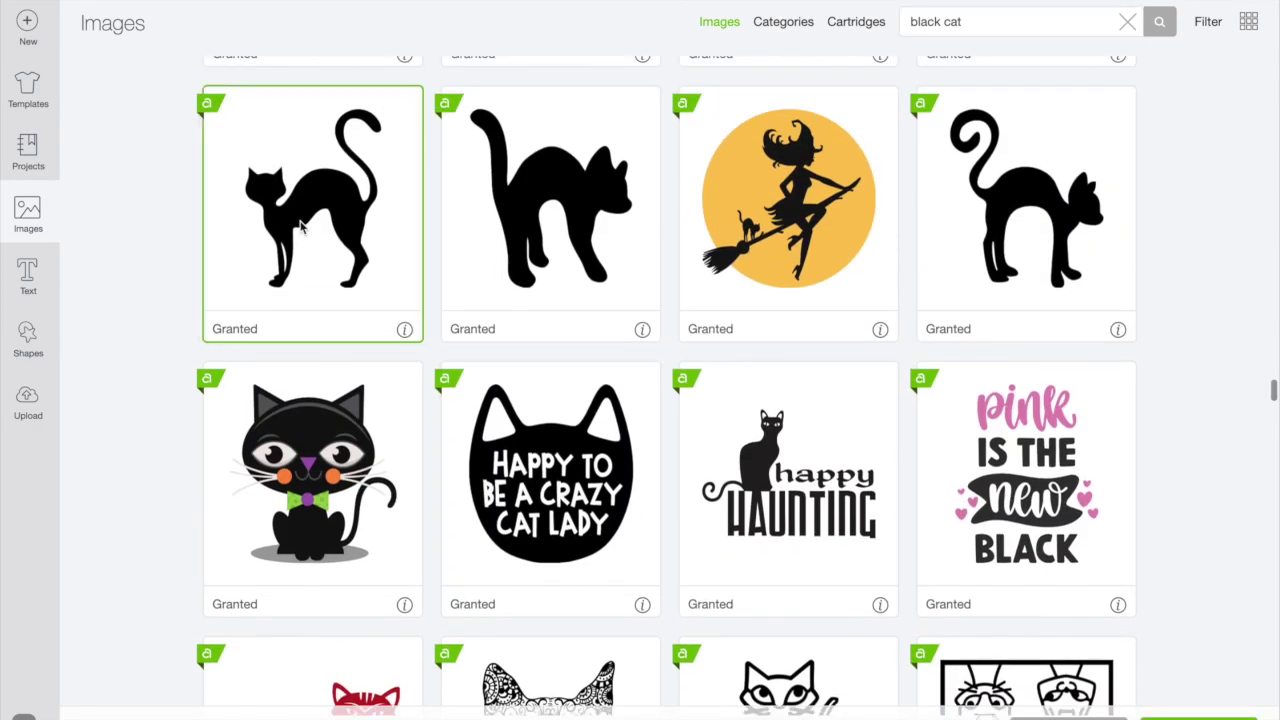
pyautogui.click(1195, 716)
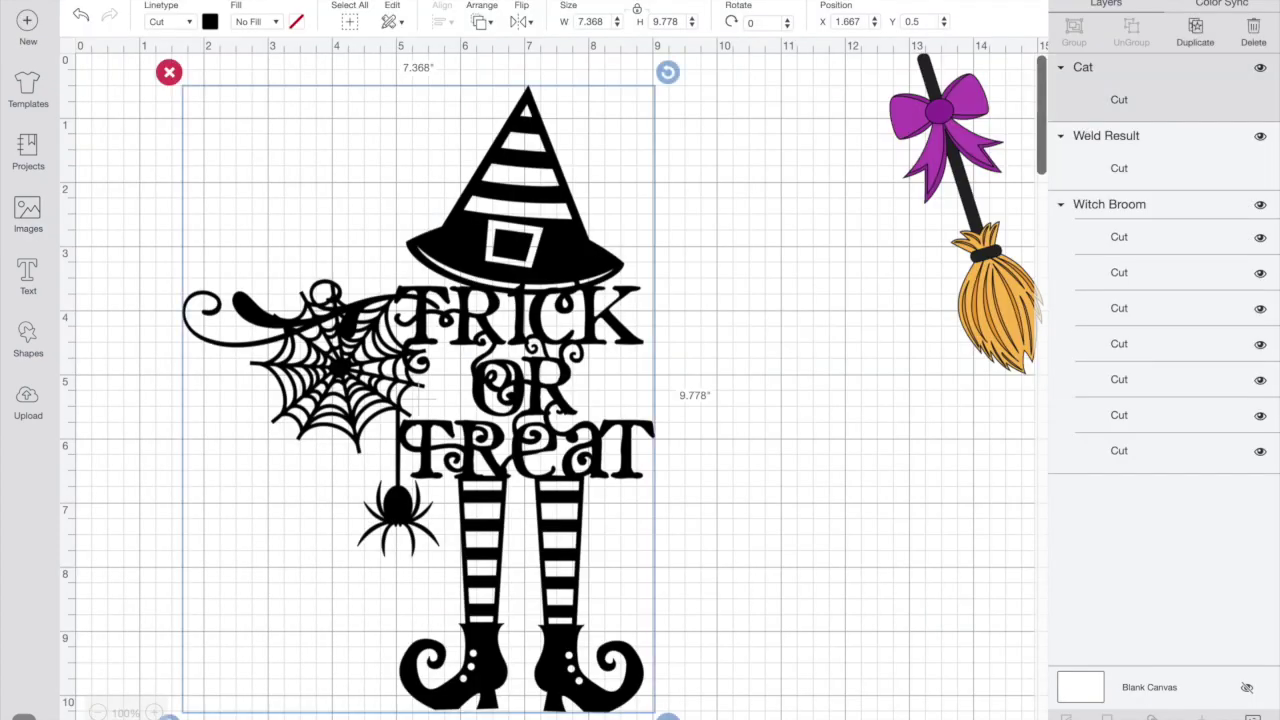
pyautogui.moveTo(380, 337); pyautogui.dragTo(813, 349)
pyautogui.click(521, 27)
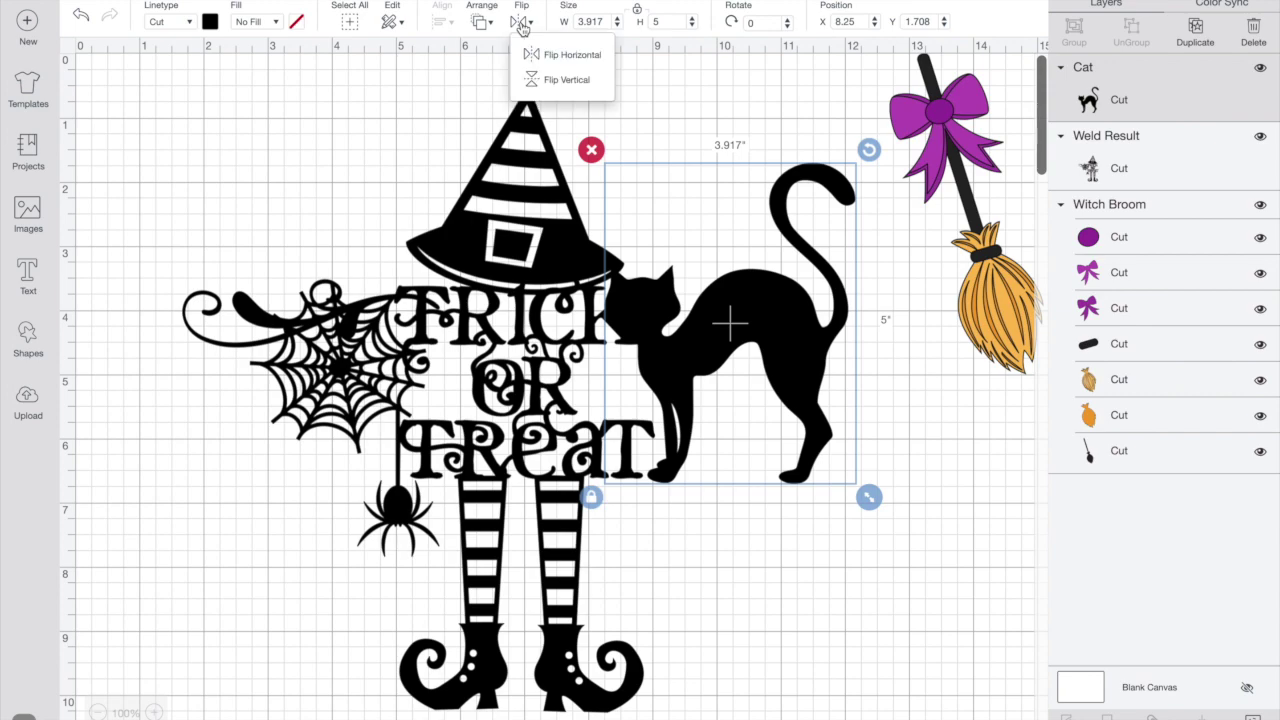
pyautogui.click(533, 55)
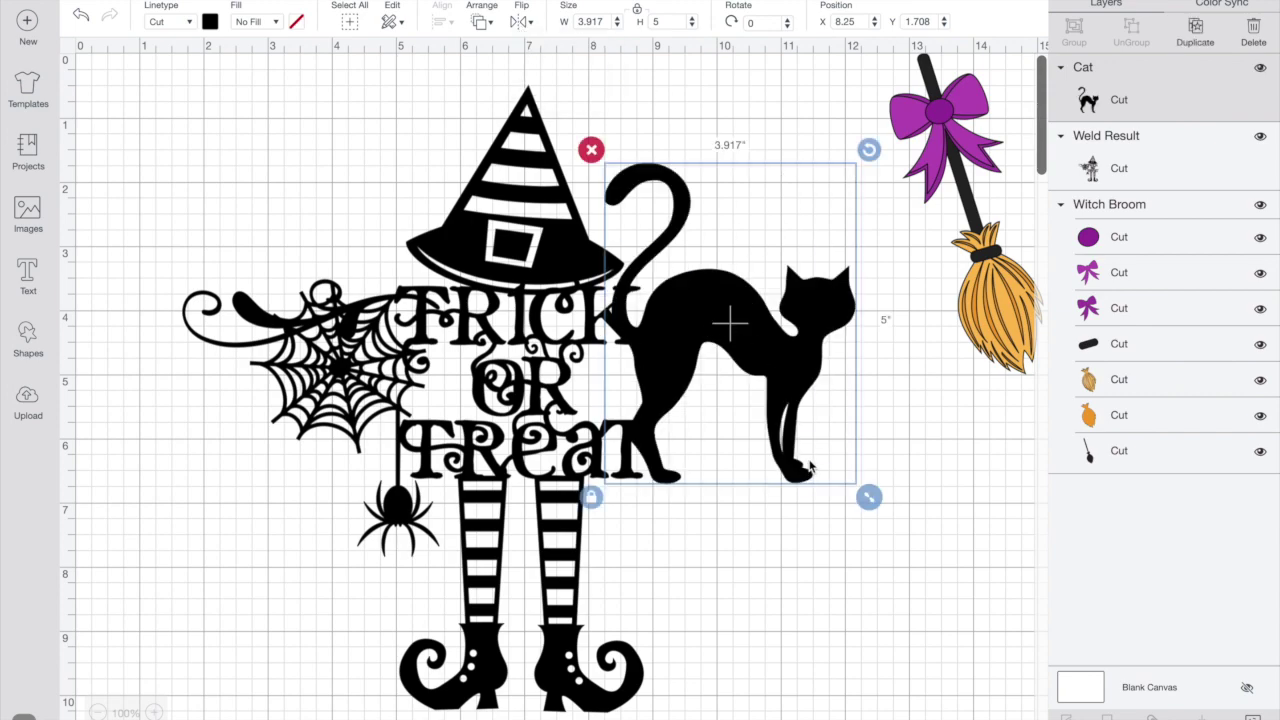
# Step: Shrink the cat to about 0.9 inches wide and seat it on the witch's right boot
pyautogui.moveTo(868, 497); pyautogui.dragTo(715, 302)
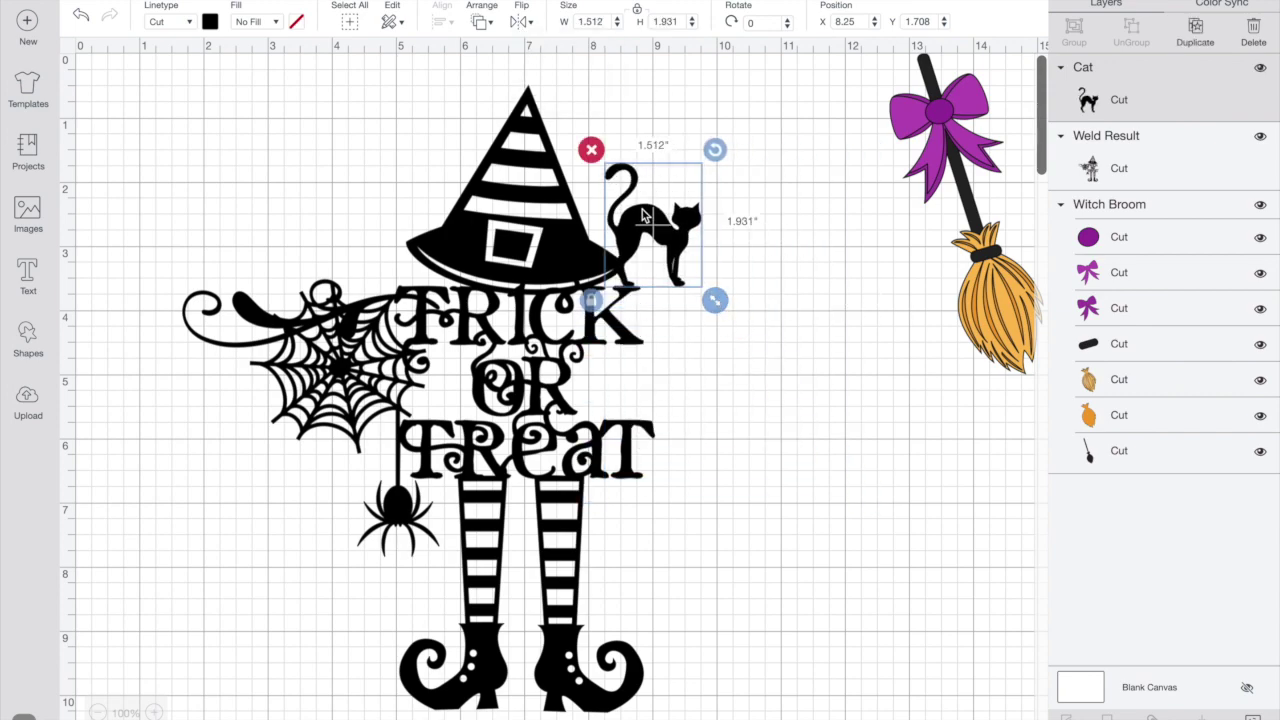
pyautogui.moveTo(644, 215); pyautogui.dragTo(620, 570)
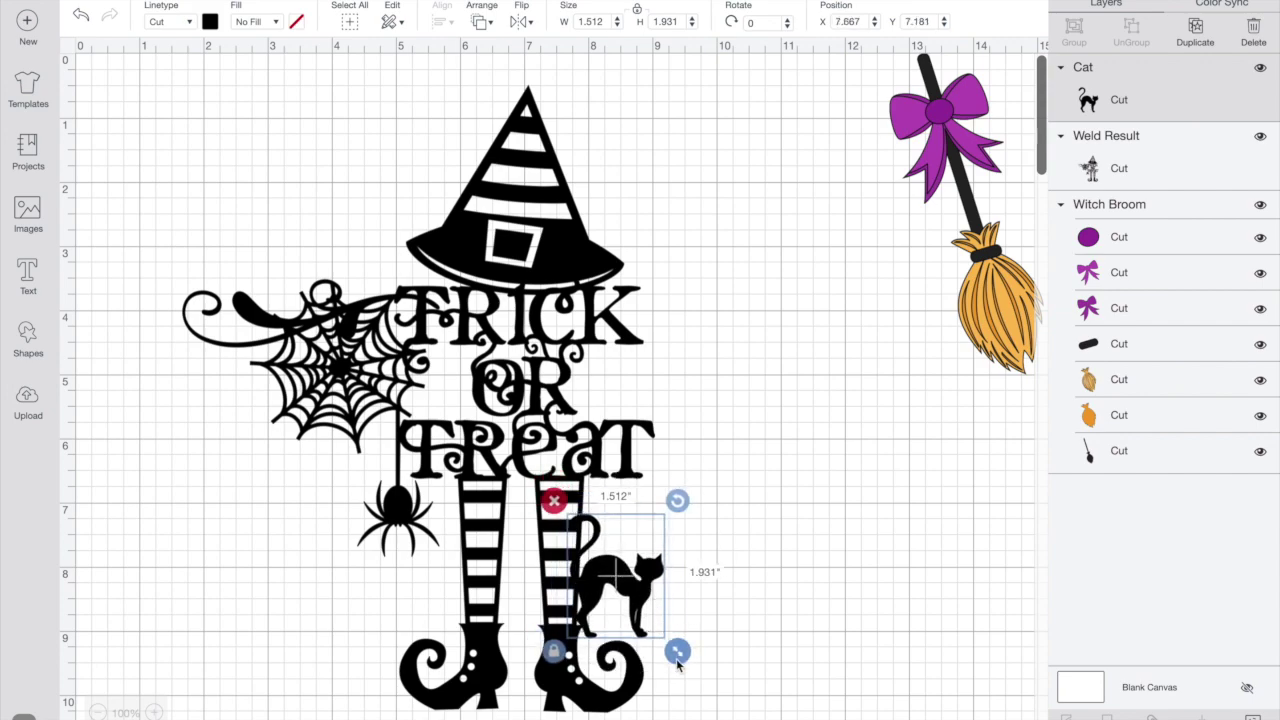
pyautogui.moveTo(677, 651); pyautogui.dragTo(655, 621)
pyautogui.moveTo(610, 575); pyautogui.dragTo(628, 616)
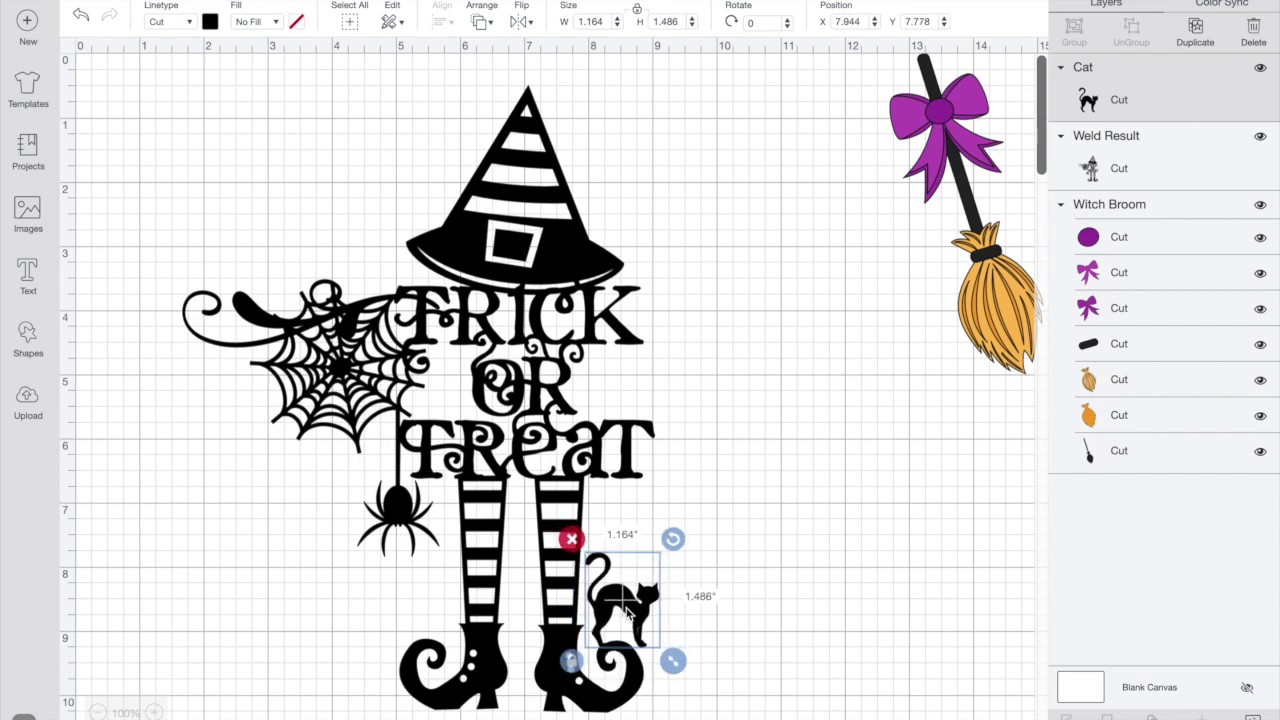
pyautogui.moveTo(673, 657); pyautogui.dragTo(659, 643)
pyautogui.moveTo(606, 585); pyautogui.dragTo(608, 607)
# Step: Select the cat with the design, undo the accidental deletion, and nudge the design up-left
pyautogui.moveTo(714, 500); pyautogui.dragTo(471, 680)
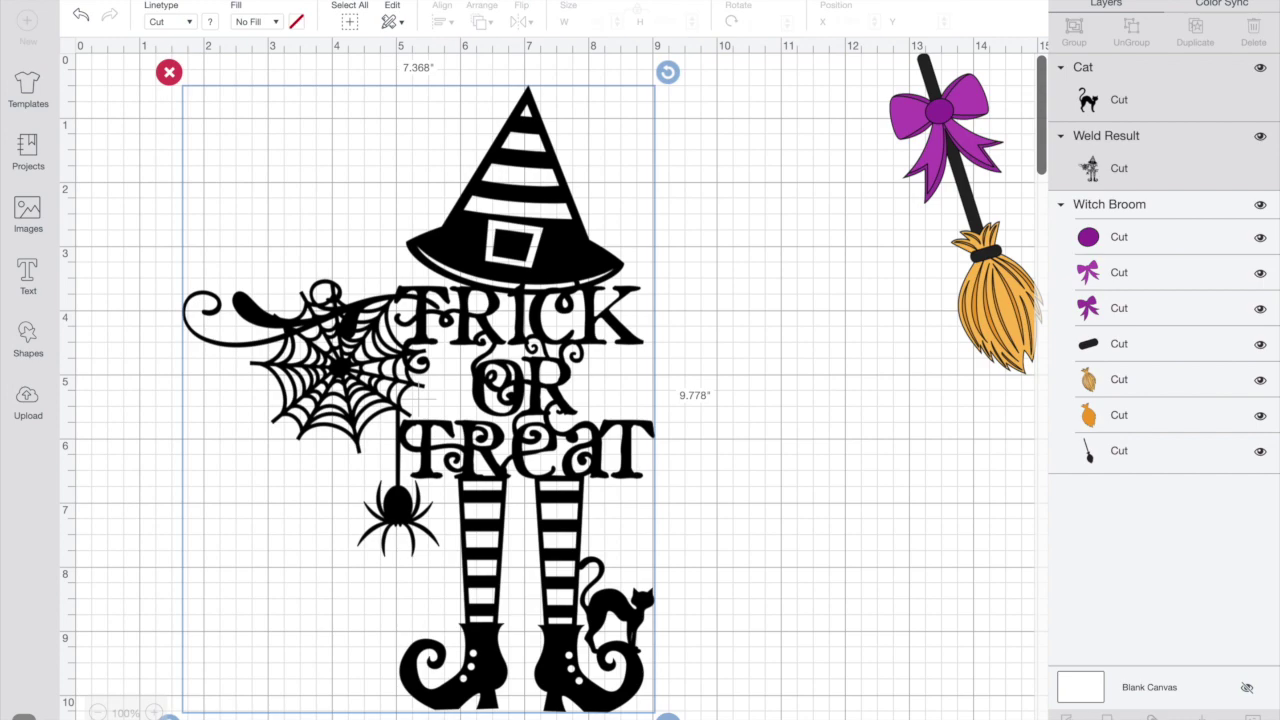
pyautogui.press('Delete')
pyautogui.hotkey('ctrl', 'z')
pyautogui.moveTo(526, 414); pyautogui.dragTo(505, 400)
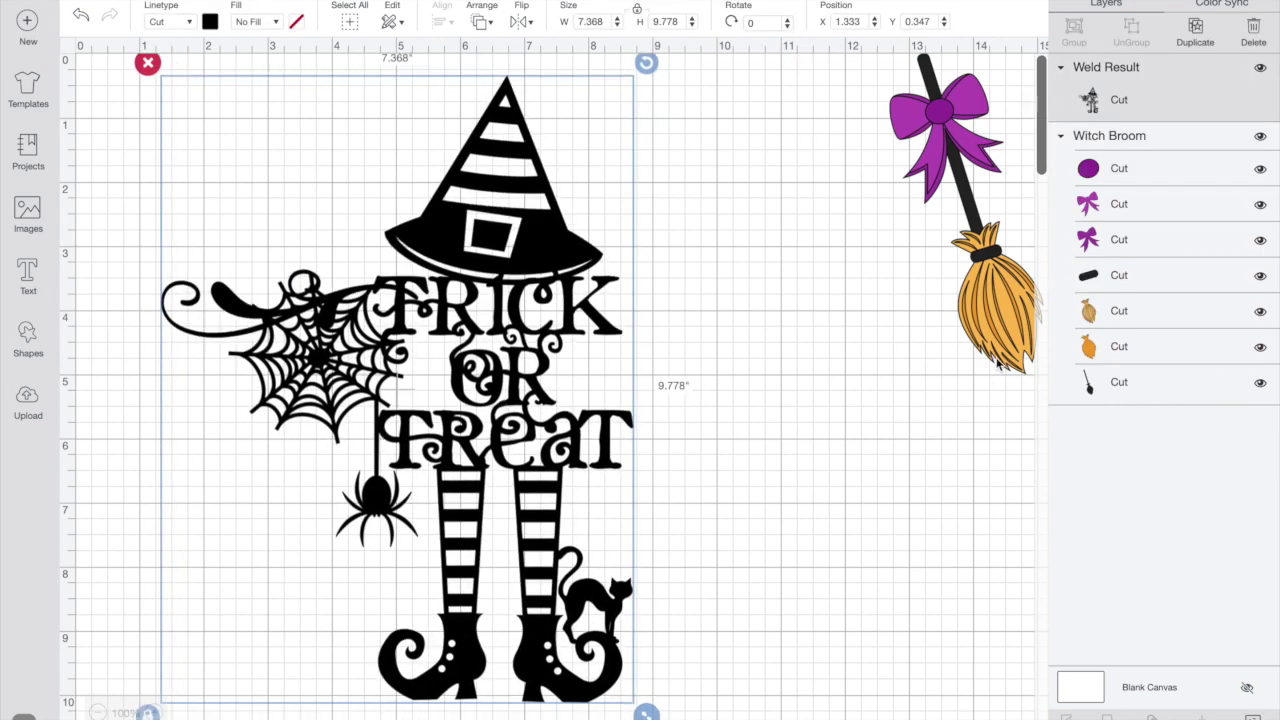
# Step: Move the broom down and left and ungroup it into separate pieces
pyautogui.click(1000, 312)
pyautogui.moveTo(993, 307); pyautogui.dragTo(950, 347)
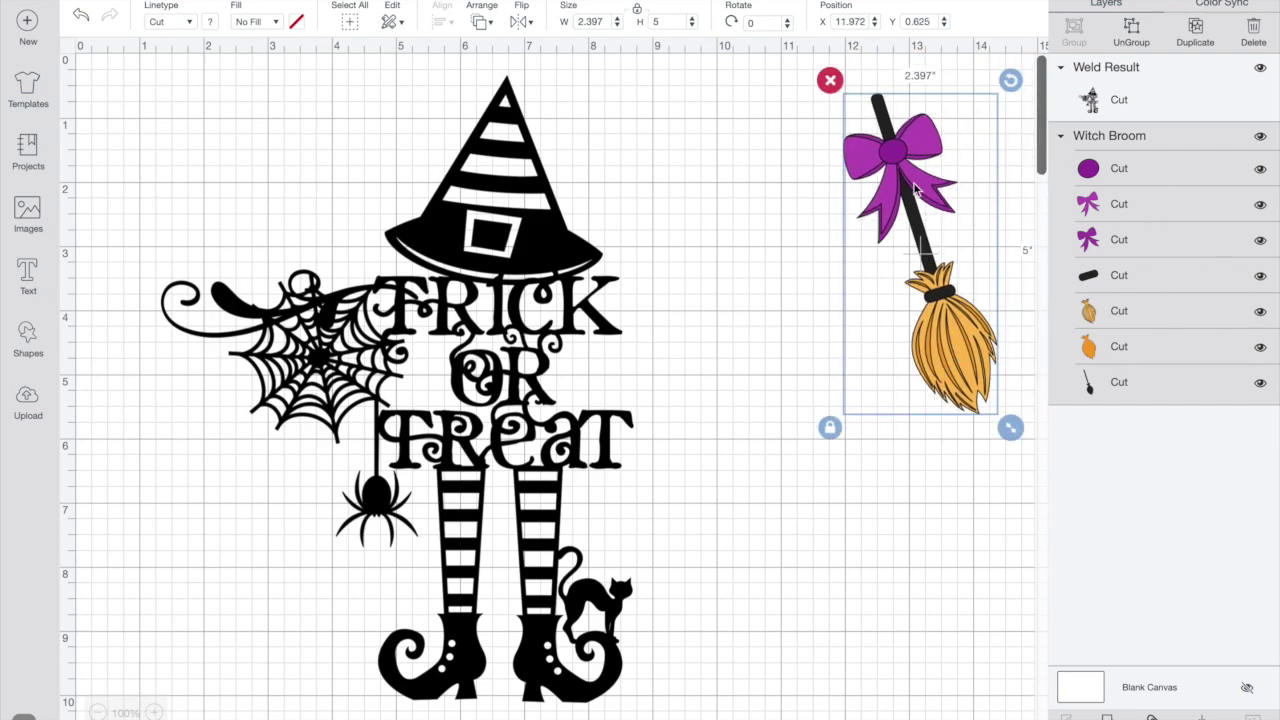
pyautogui.moveTo(947, 268); pyautogui.dragTo(908, 285)
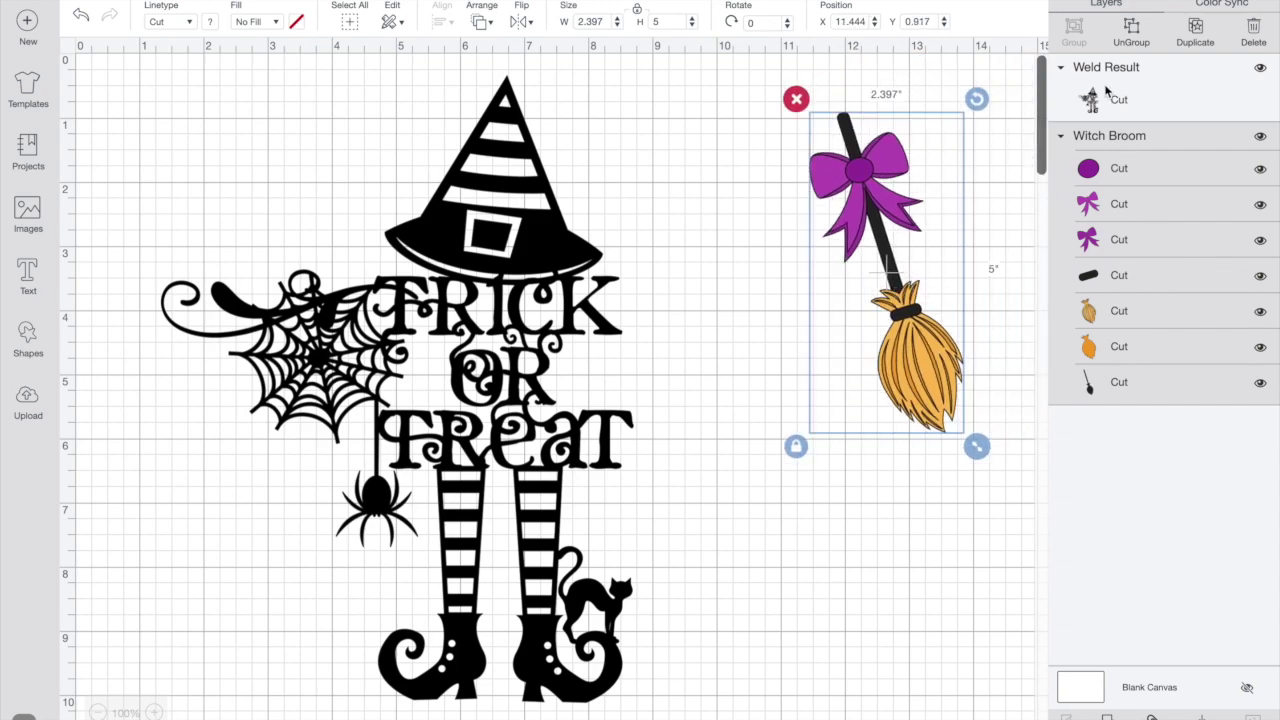
pyautogui.click(1131, 35)
# Step: Delete both purple bows and the purple centre circle from the broom
pyautogui.click(836, 175)
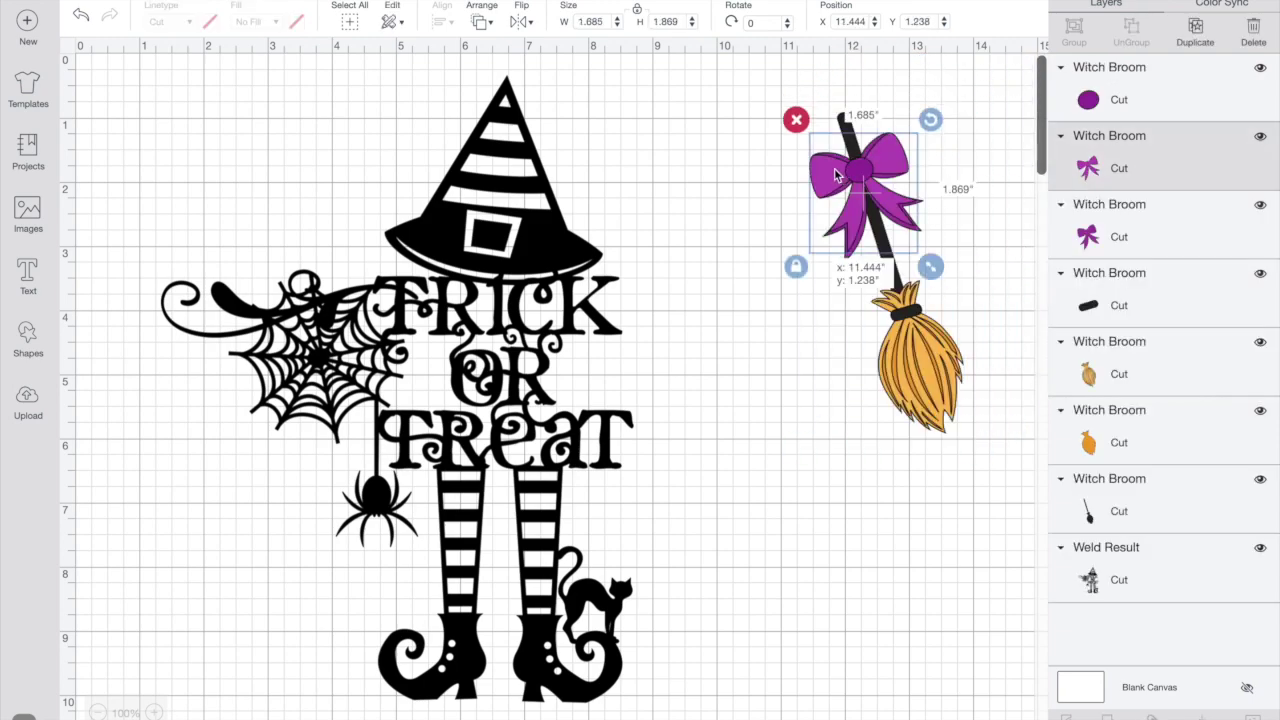
pyautogui.moveTo(836, 175); pyautogui.dragTo(728, 206)
pyautogui.press('Delete')
pyautogui.moveTo(853, 156); pyautogui.dragTo(760, 186)
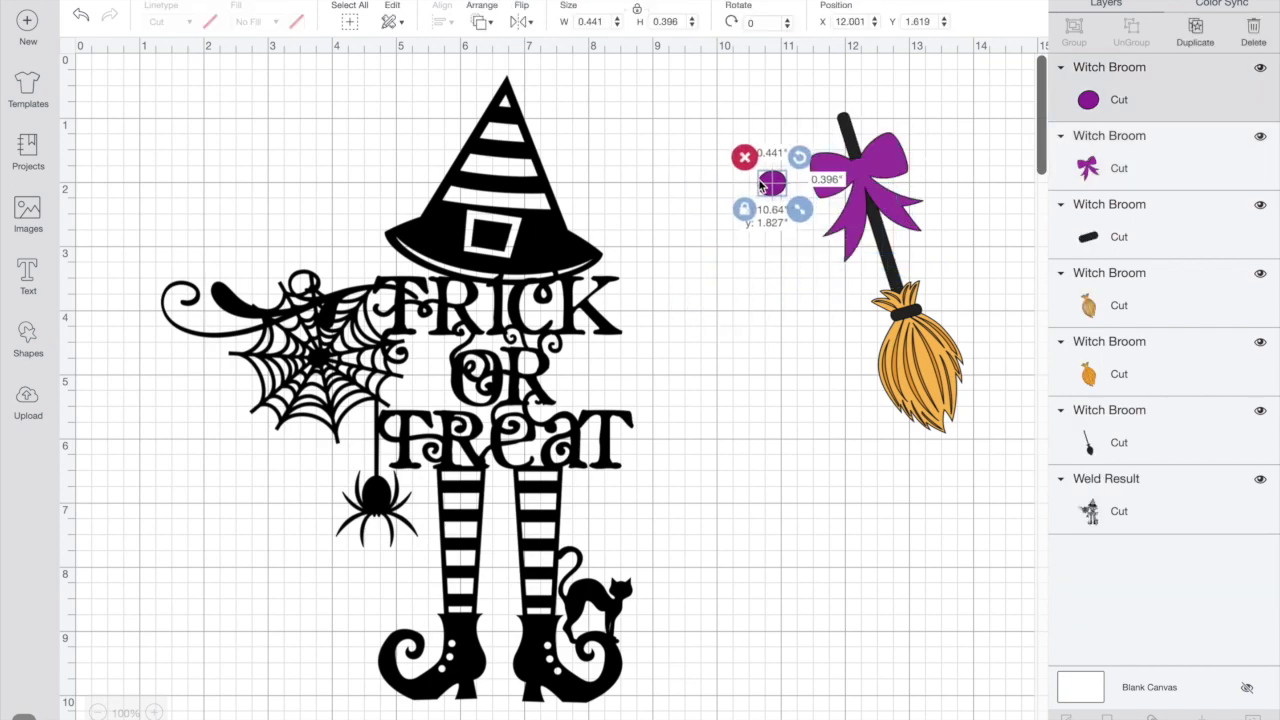
pyautogui.press('Delete')
pyautogui.moveTo(862, 171); pyautogui.dragTo(755, 213)
pyautogui.press('Delete')
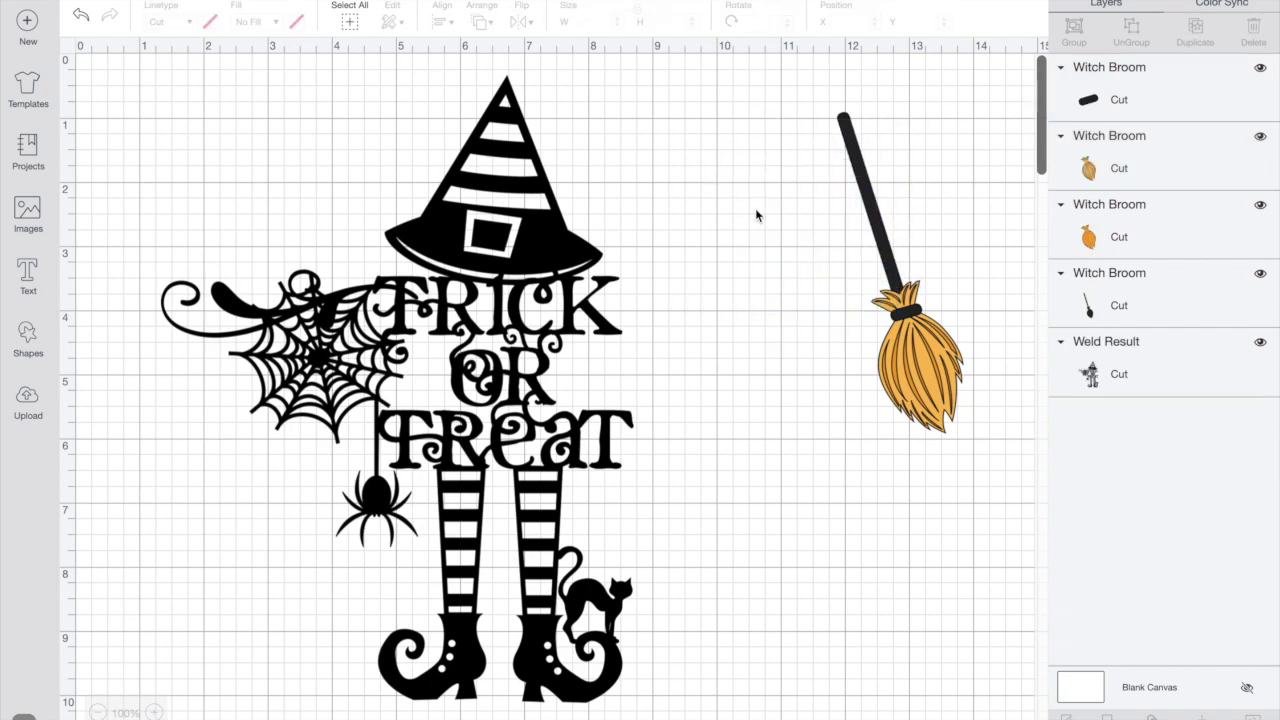
# Step: Undo the broom weld to restore its orange bristles, then select the whole broom
pyautogui.moveTo(811, 113); pyautogui.dragTo(986, 522)
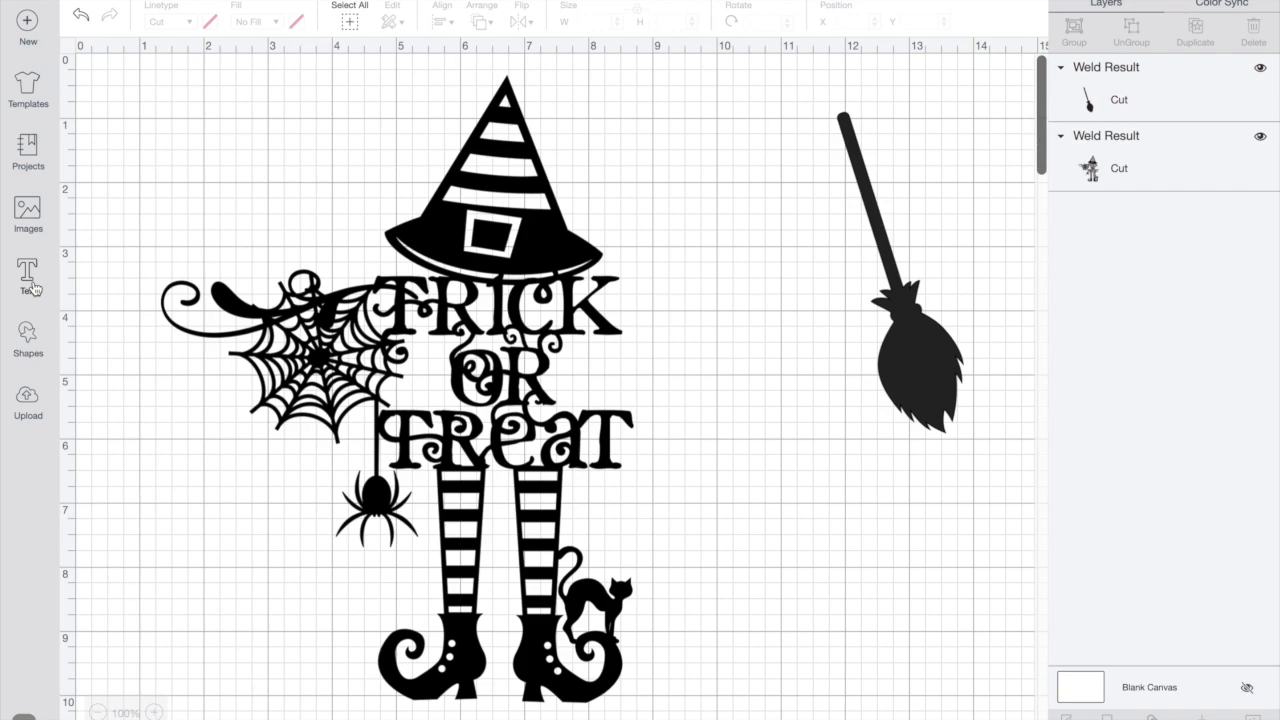
pyautogui.click(82, 17)
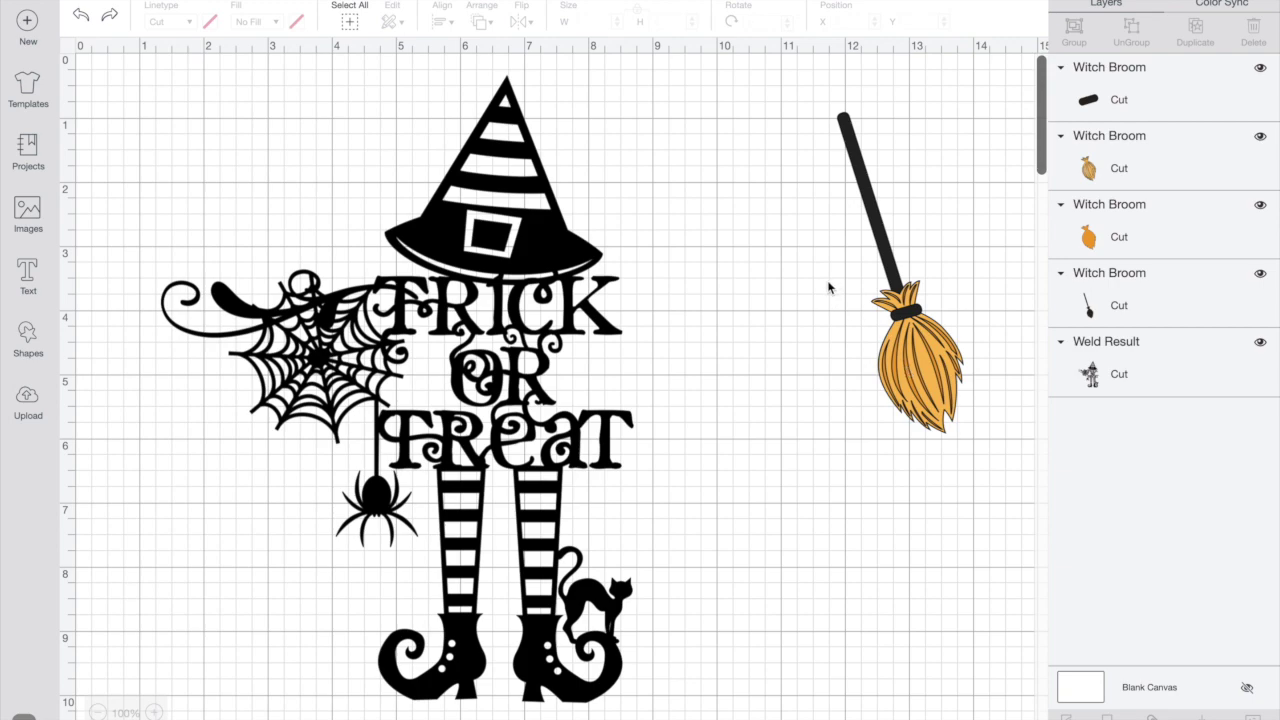
pyautogui.moveTo(826, 281); pyautogui.dragTo(1001, 450)
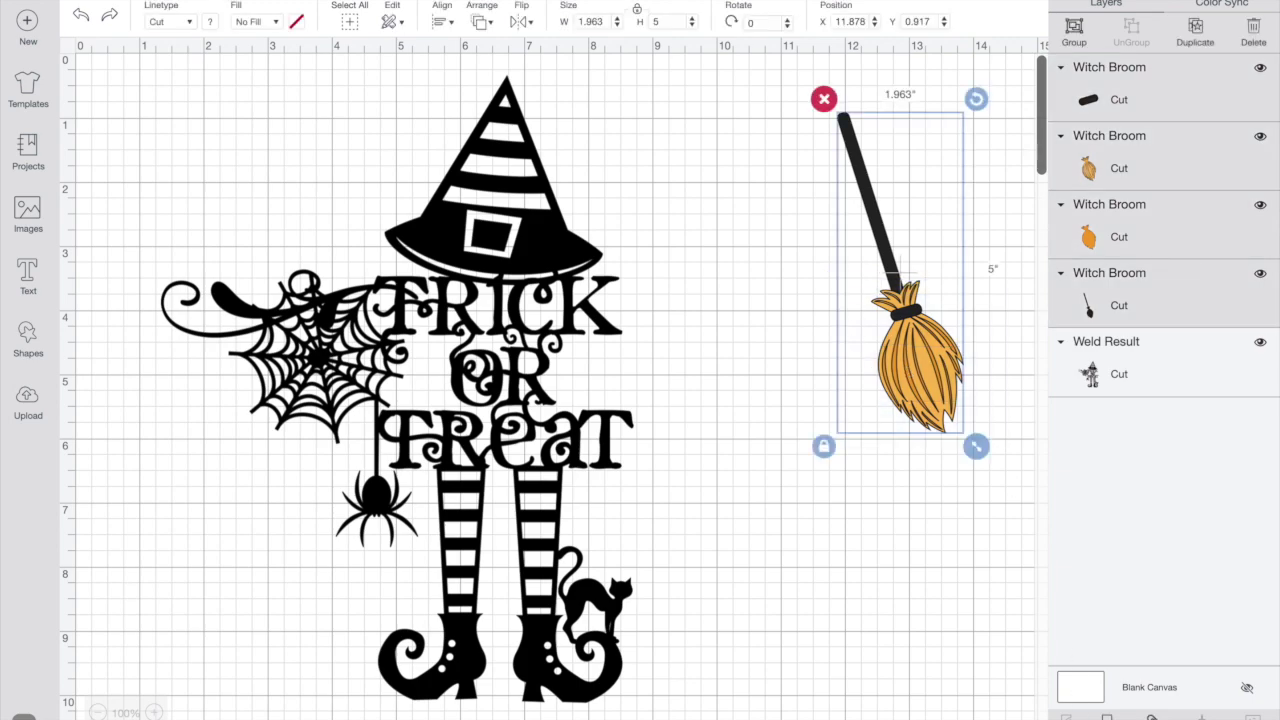
# Step: Set the bristle detail aside and delete the orange broom head and black band pieces
pyautogui.click(810, 490)
pyautogui.moveTo(927, 372); pyautogui.dragTo(789, 417)
pyautogui.moveTo(927, 372); pyautogui.dragTo(907, 603)
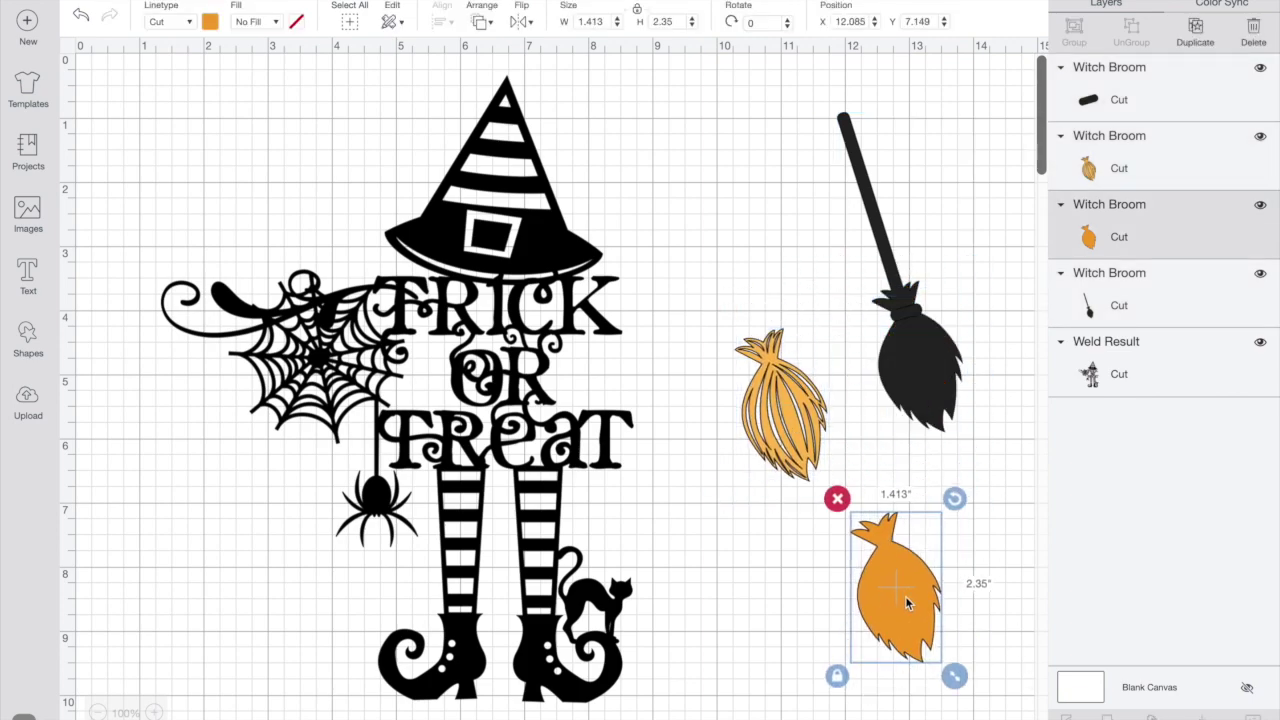
pyautogui.press('Delete')
pyautogui.moveTo(925, 318); pyautogui.dragTo(895, 507)
pyautogui.press('Delete')
# Step: Fit the bristle detail onto the black broom head at about 1.07 by 1.76, then select both broom layers
pyautogui.moveTo(782, 435); pyautogui.dragTo(922, 388)
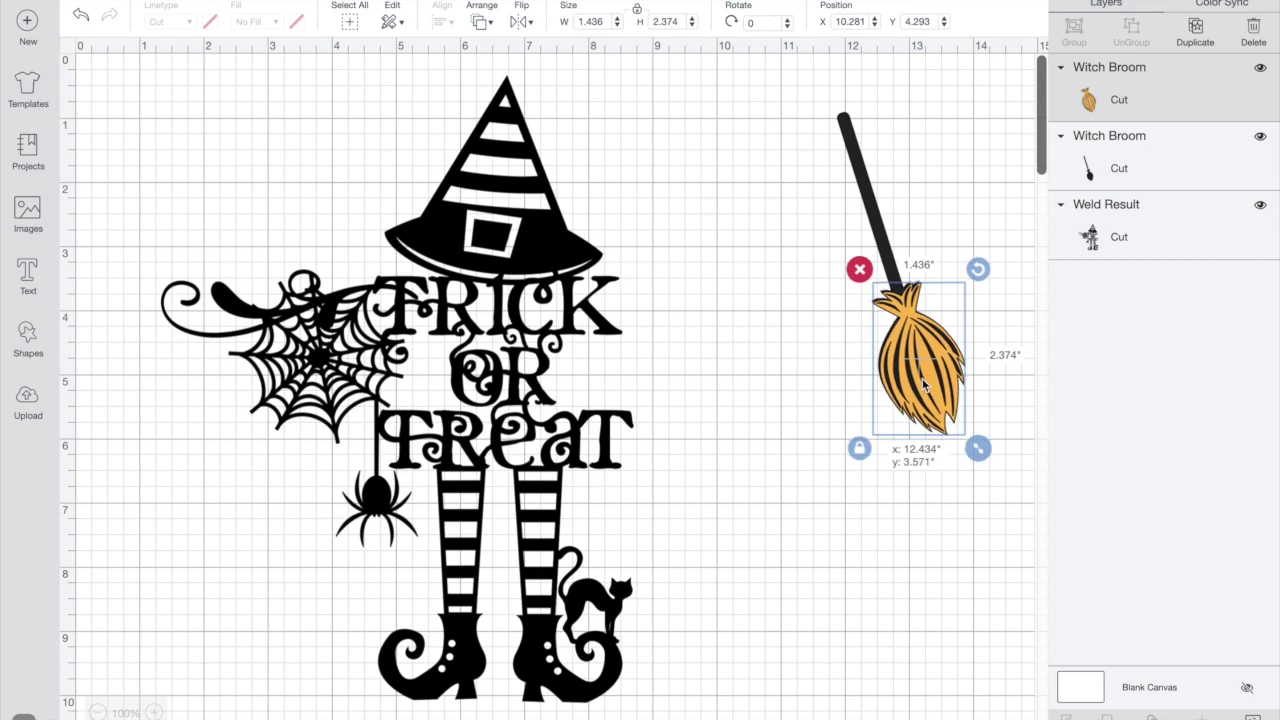
pyautogui.moveTo(976, 447); pyautogui.dragTo(965, 428)
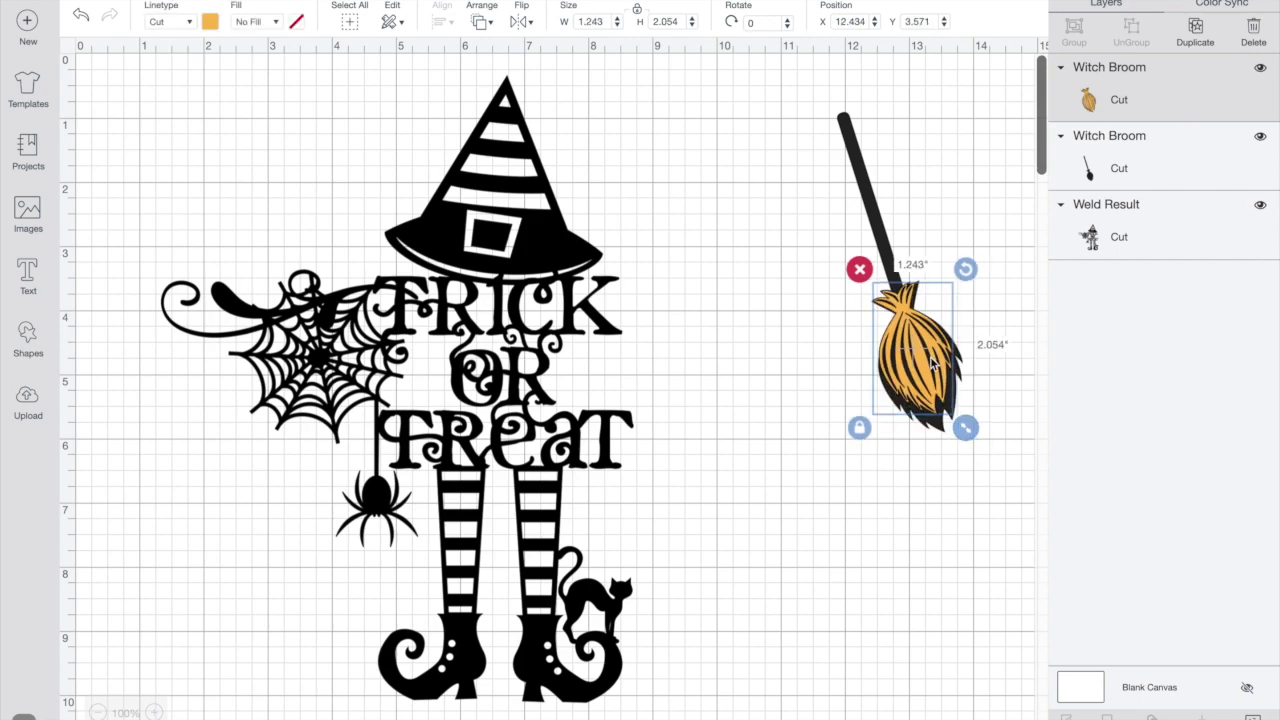
pyautogui.moveTo(932, 360); pyautogui.dragTo(936, 364)
pyautogui.moveTo(967, 429); pyautogui.dragTo(955, 410)
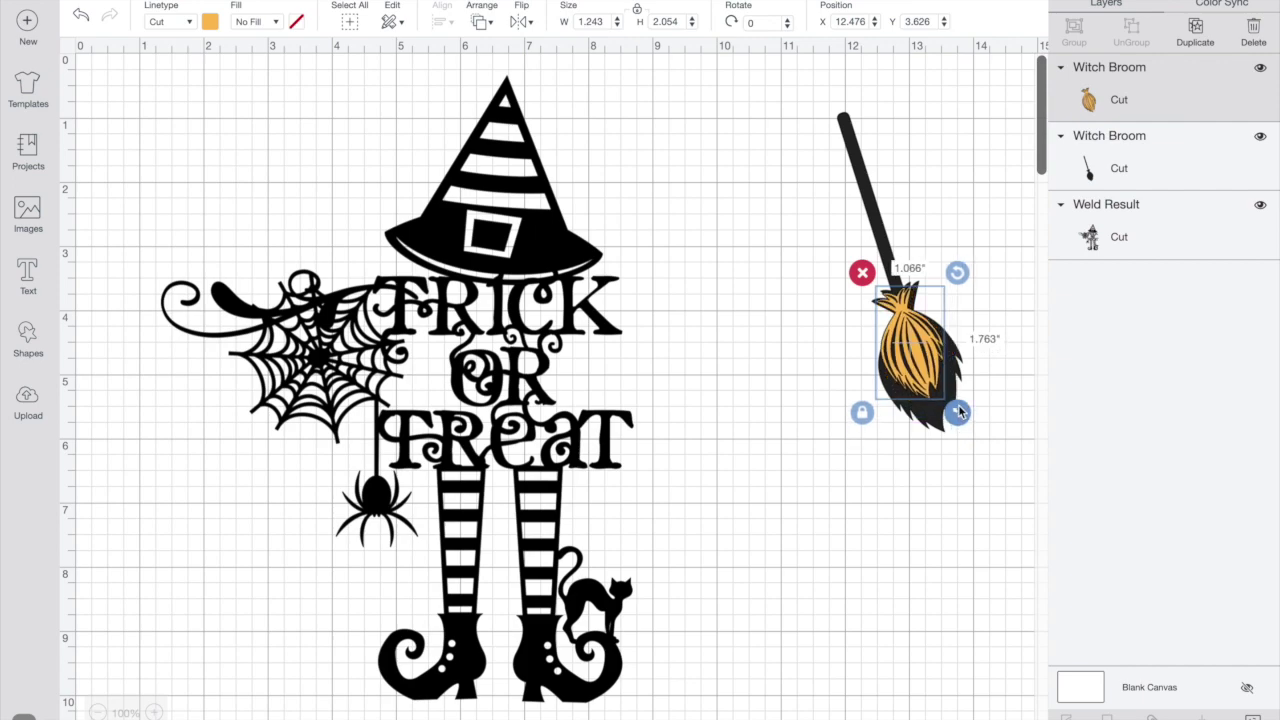
pyautogui.moveTo(921, 355); pyautogui.dragTo(924, 356)
pyautogui.moveTo(941, 182)
pyautogui.mouseDown()
pyautogui.moveTo(823, 434)
pyautogui.moveTo(908, 198)
pyautogui.moveTo(946, 177)
pyautogui.moveTo(940, 188)
pyautogui.mouseUp()
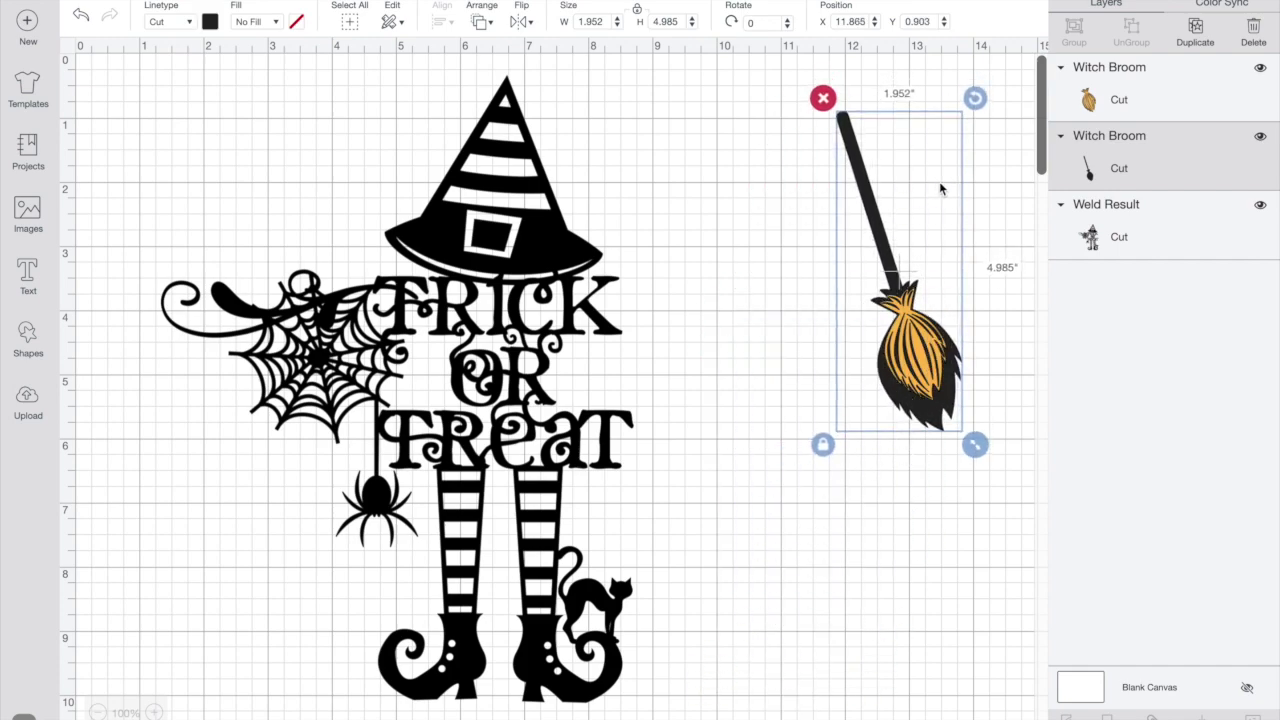
pyautogui.click(1006, 209)
pyautogui.moveTo(1003, 227); pyautogui.dragTo(798, 640)
# Step: Slice the two broom layers and pull the loose orange and black brush pieces away
pyautogui.click(1066, 712)
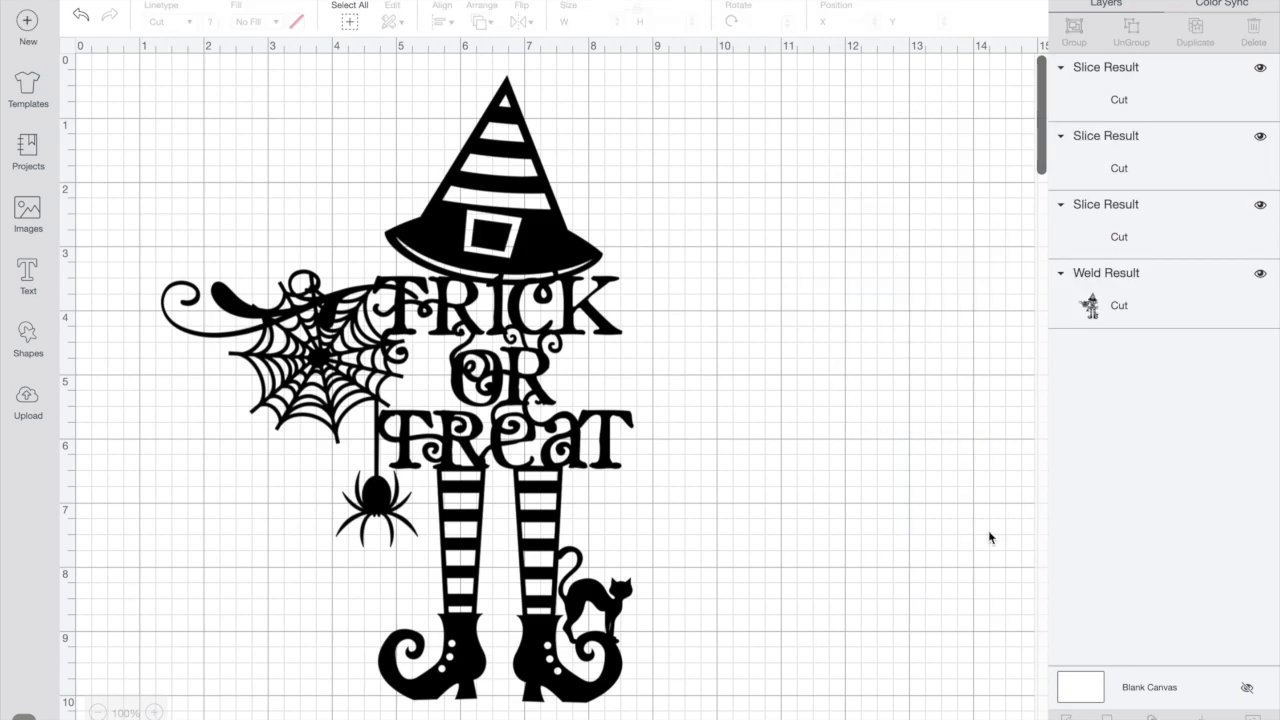
pyautogui.moveTo(910, 382); pyautogui.dragTo(885, 705)
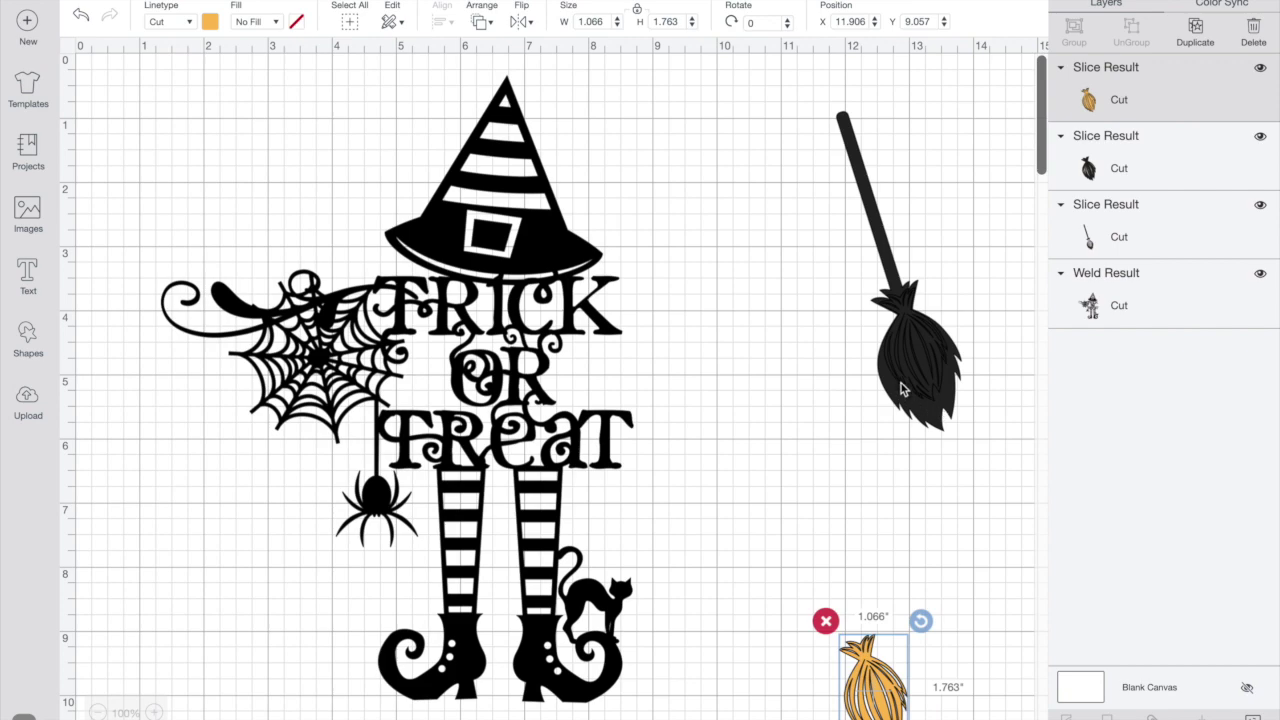
pyautogui.moveTo(906, 385); pyautogui.dragTo(905, 593)
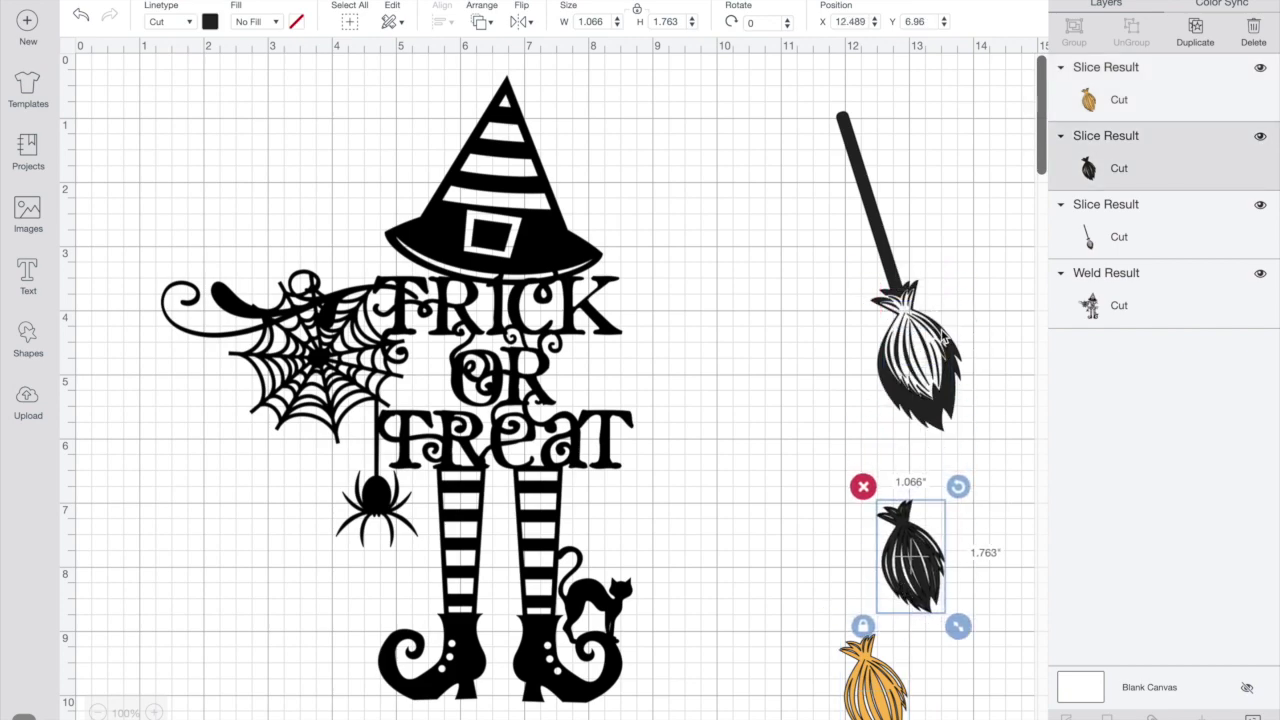
# Step: Move the sliced broom beside the lettering, shrink it and tilt it to 352.69°
pyautogui.click(907, 353)
pyautogui.moveTo(907, 353)
pyautogui.mouseDown()
pyautogui.moveTo(706, 335)
pyautogui.moveTo(676, 400)
pyautogui.moveTo(671, 455)
pyautogui.moveTo(682, 455)
pyautogui.mouseUp()
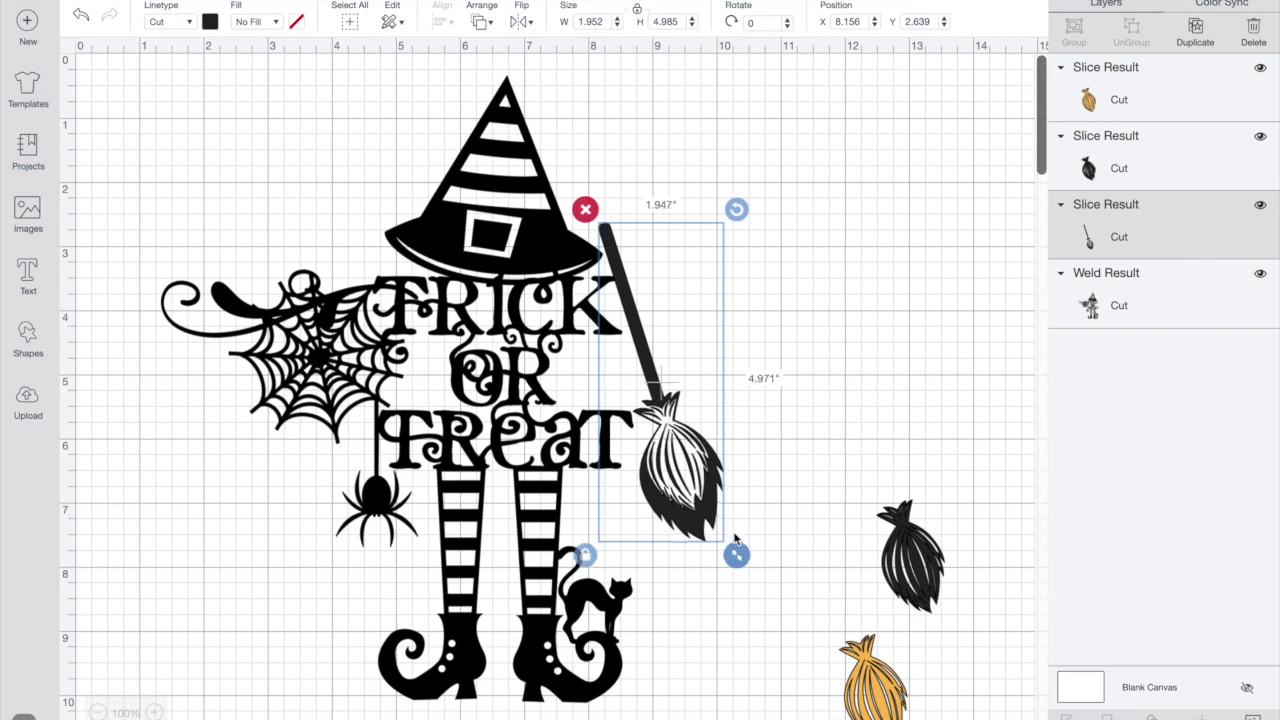
pyautogui.moveTo(736, 553); pyautogui.dragTo(722, 517)
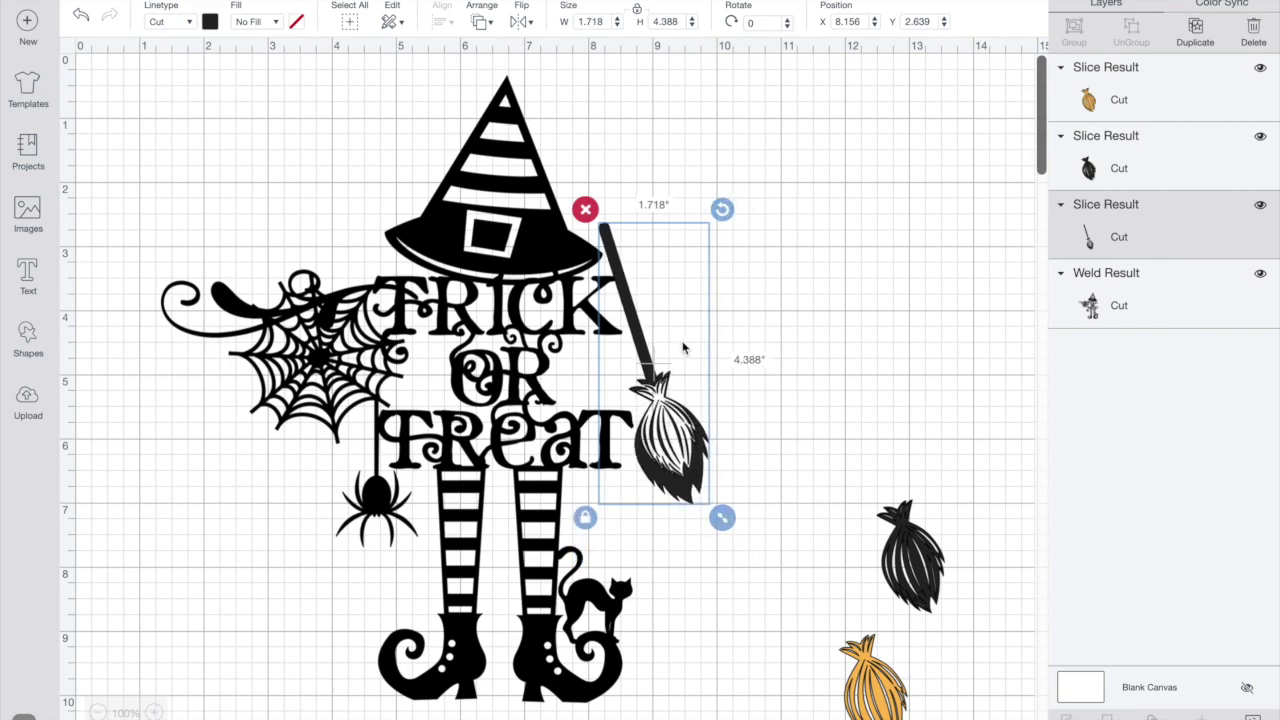
pyautogui.click(716, 206)
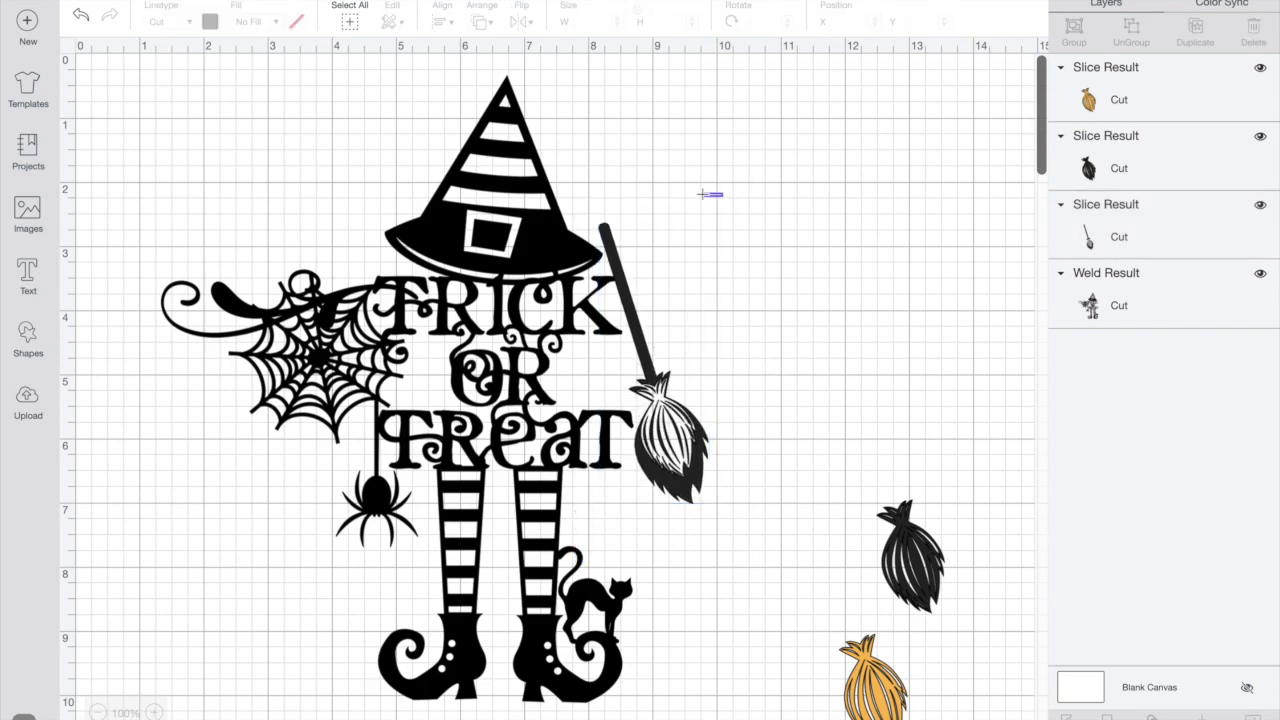
pyautogui.click(700, 230)
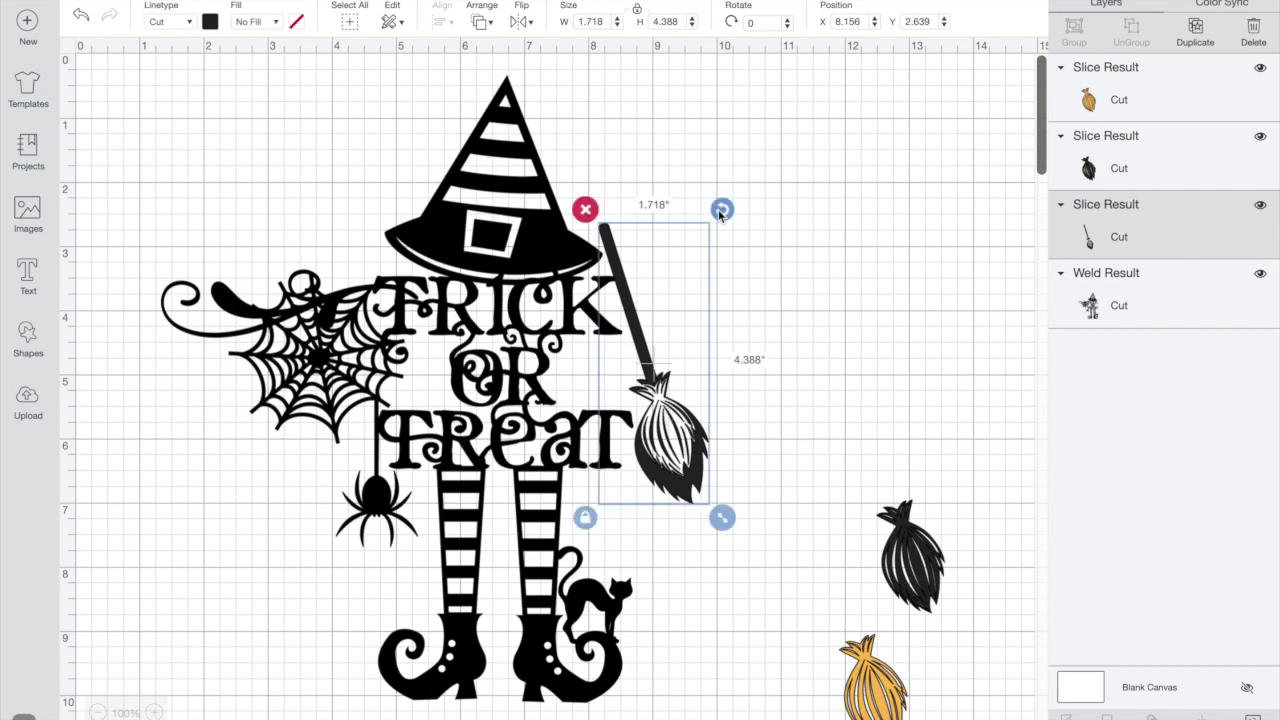
pyautogui.moveTo(720, 206); pyautogui.dragTo(743, 194)
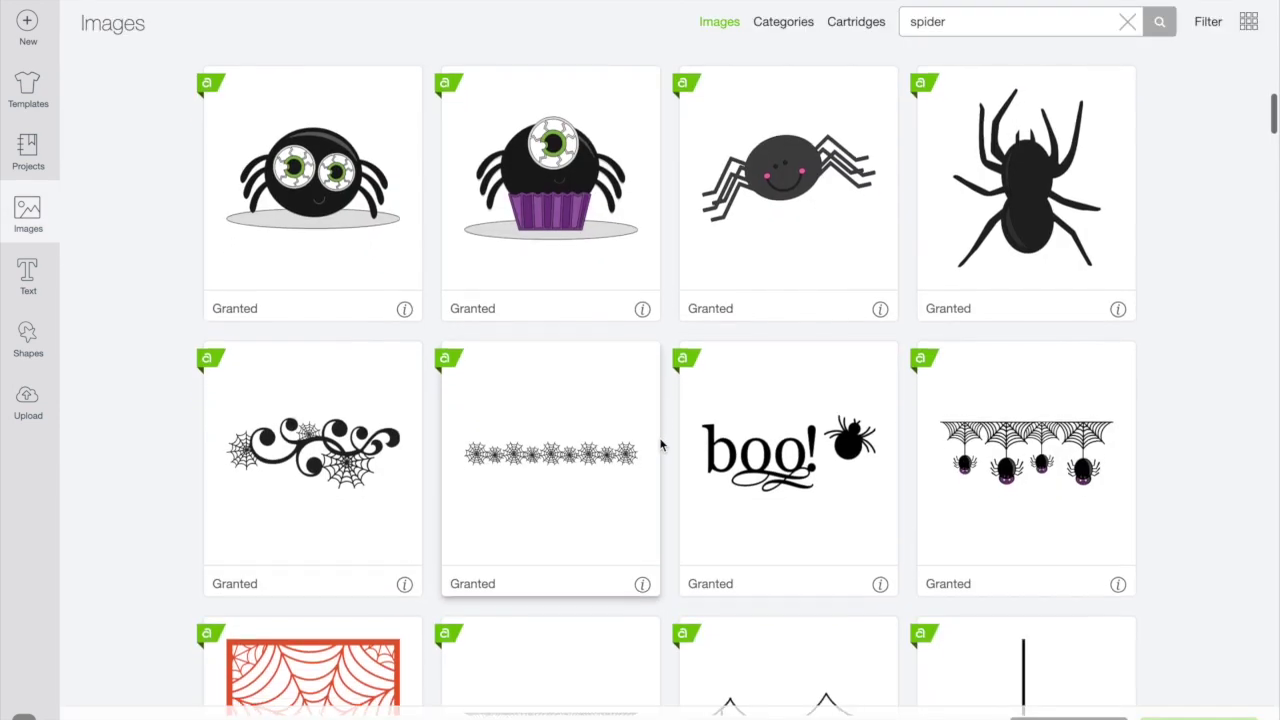
# Step: Insert the 3.444 by 5-inch Spider Hanging Borders web and move it to the upper right
pyautogui.scroll(-3, 660, 445)
pyautogui.scroll(-2, 660, 445)
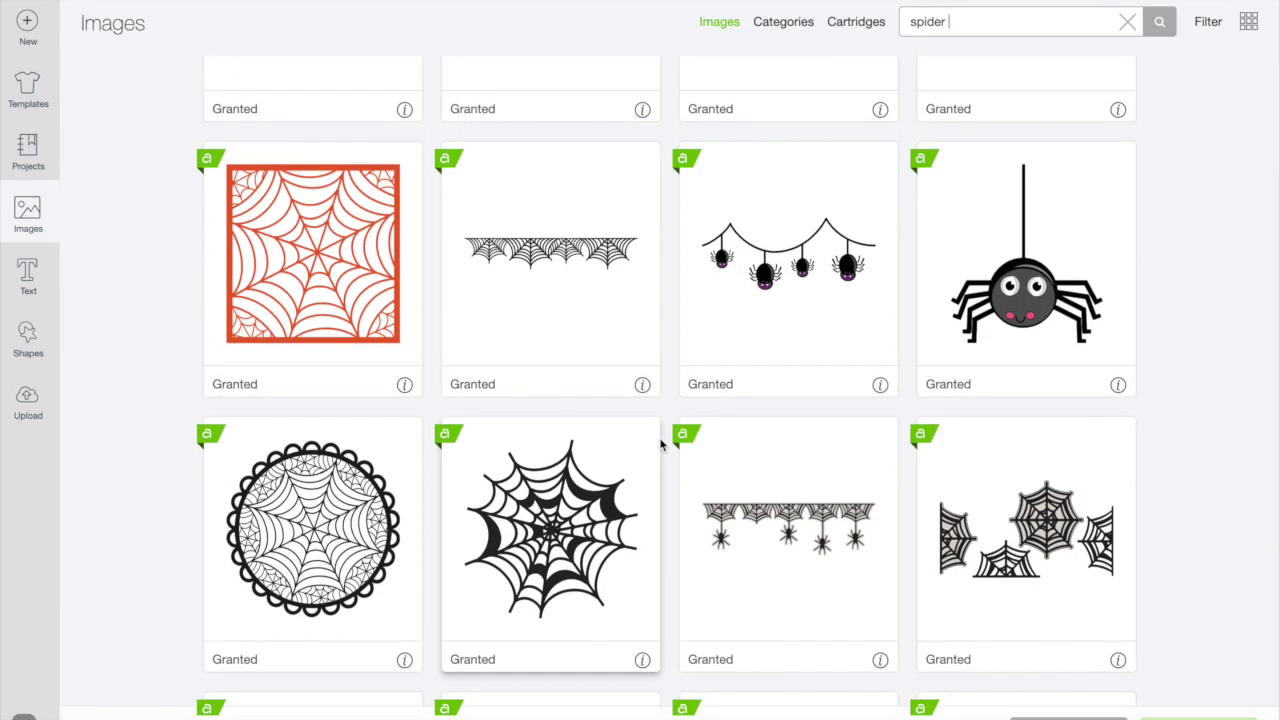
pyautogui.scroll(-5, 660, 445)
pyautogui.scroll(-3, 660, 445)
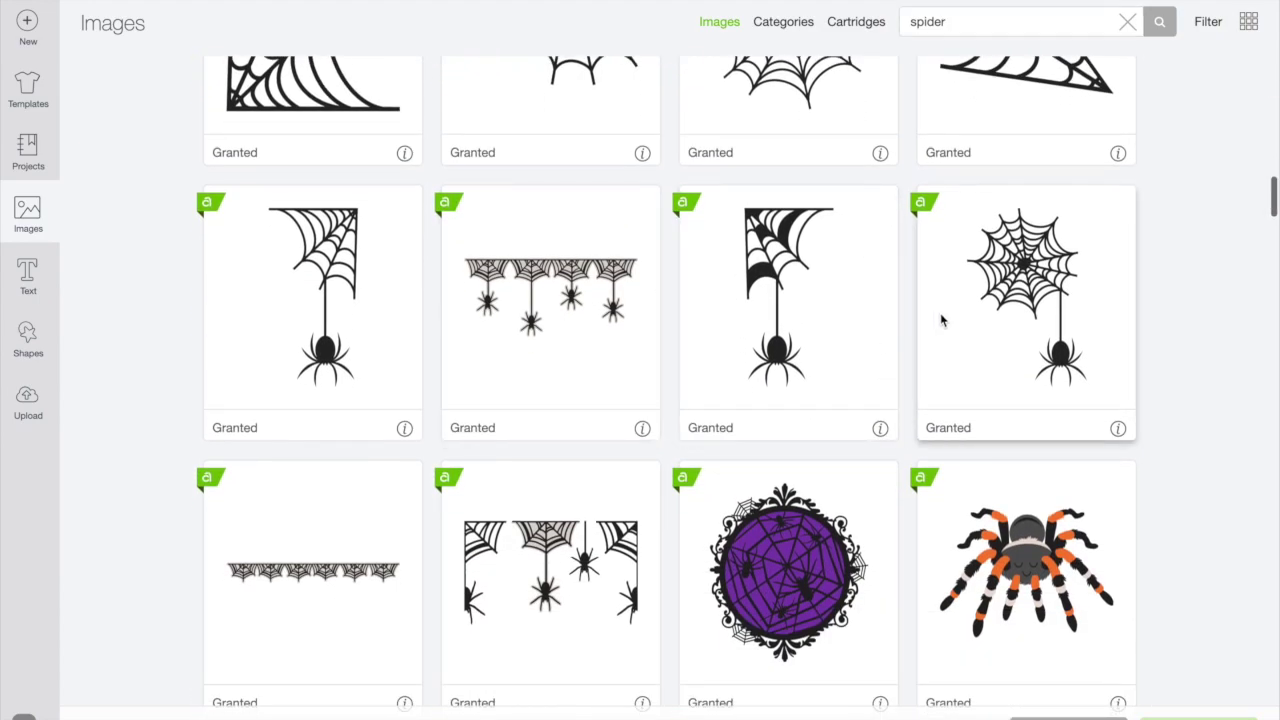
pyautogui.click(943, 320)
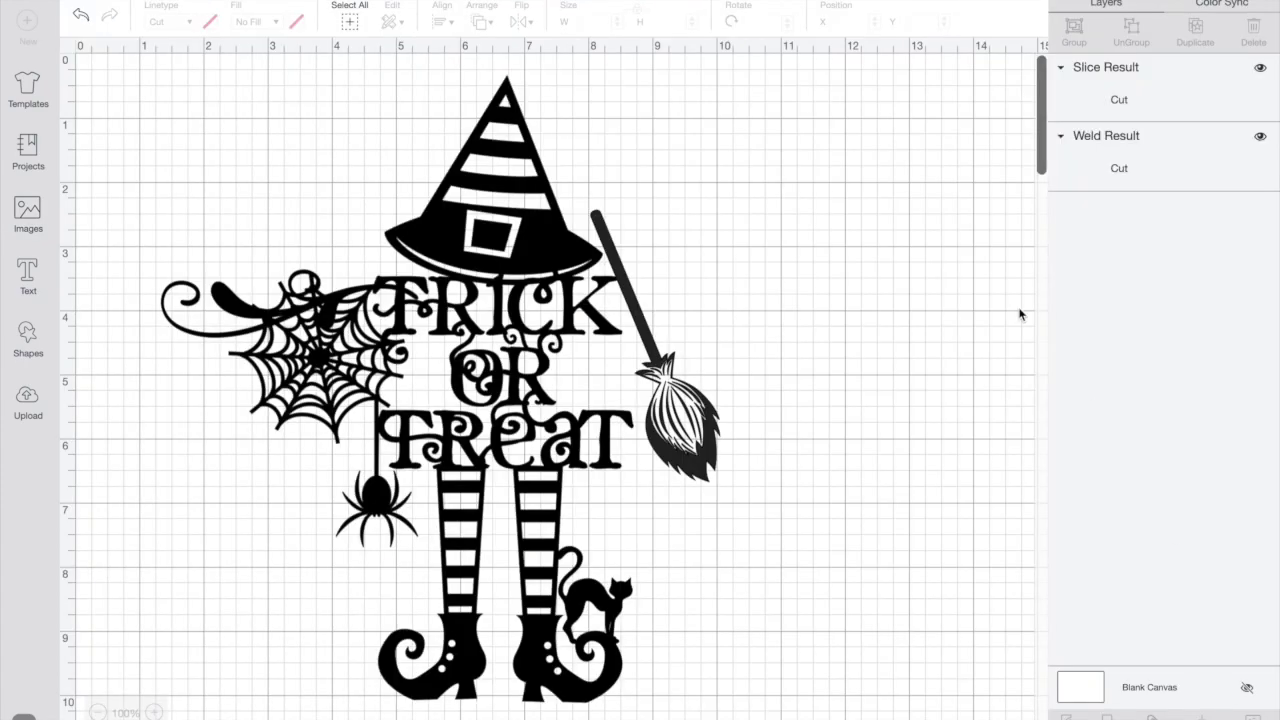
pyautogui.moveTo(356, 402); pyautogui.dragTo(785, 282)
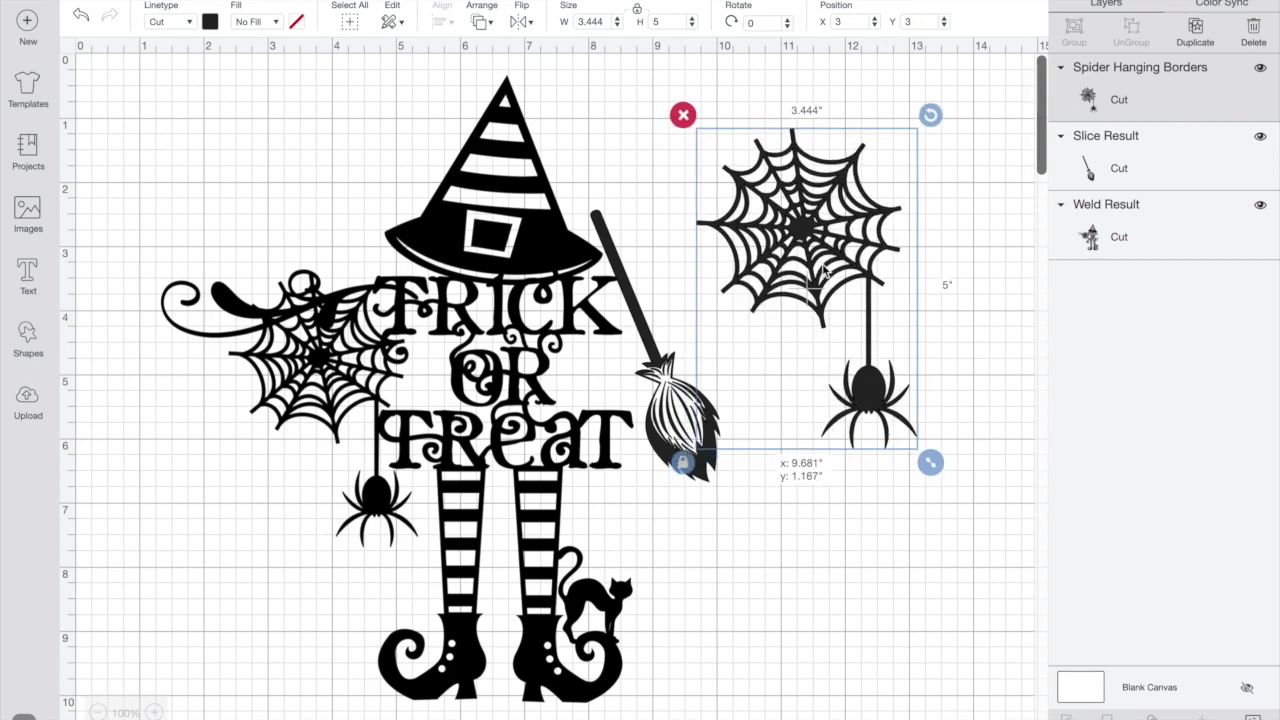
pyautogui.click(26, 210)
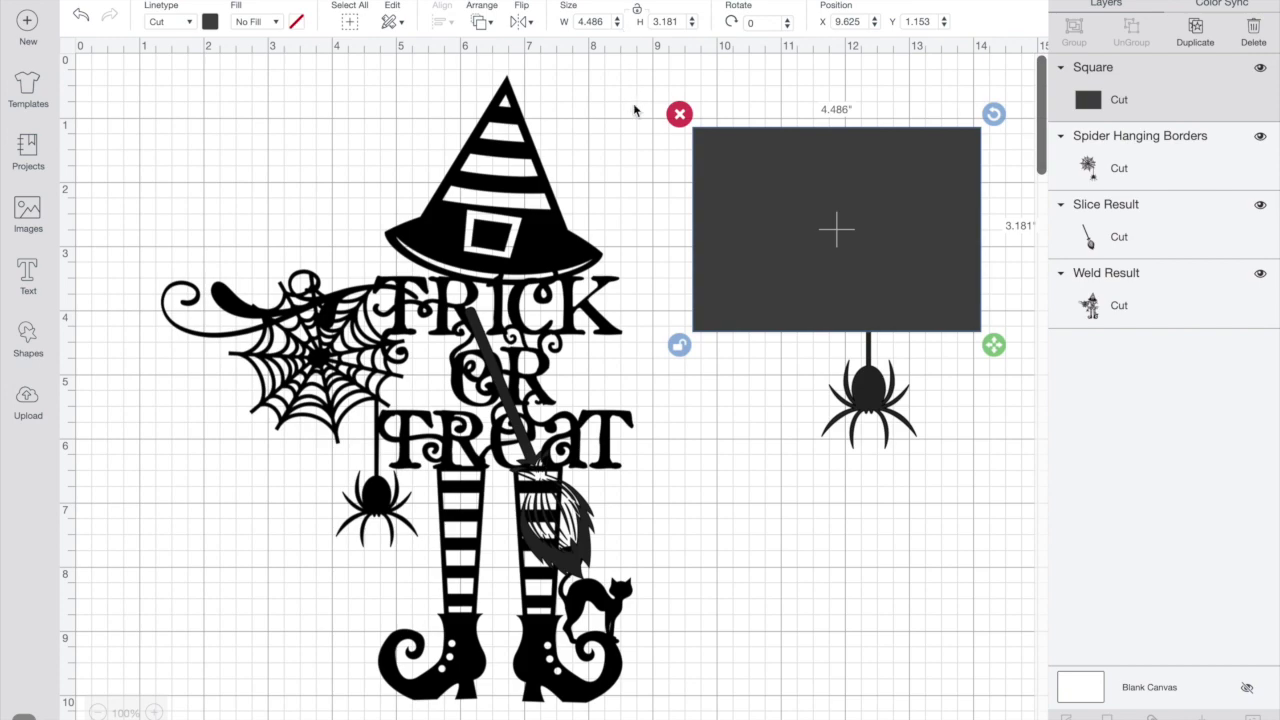
# Step: Slice the square against the spider image and pull the freed spider away
pyautogui.click(635, 103)
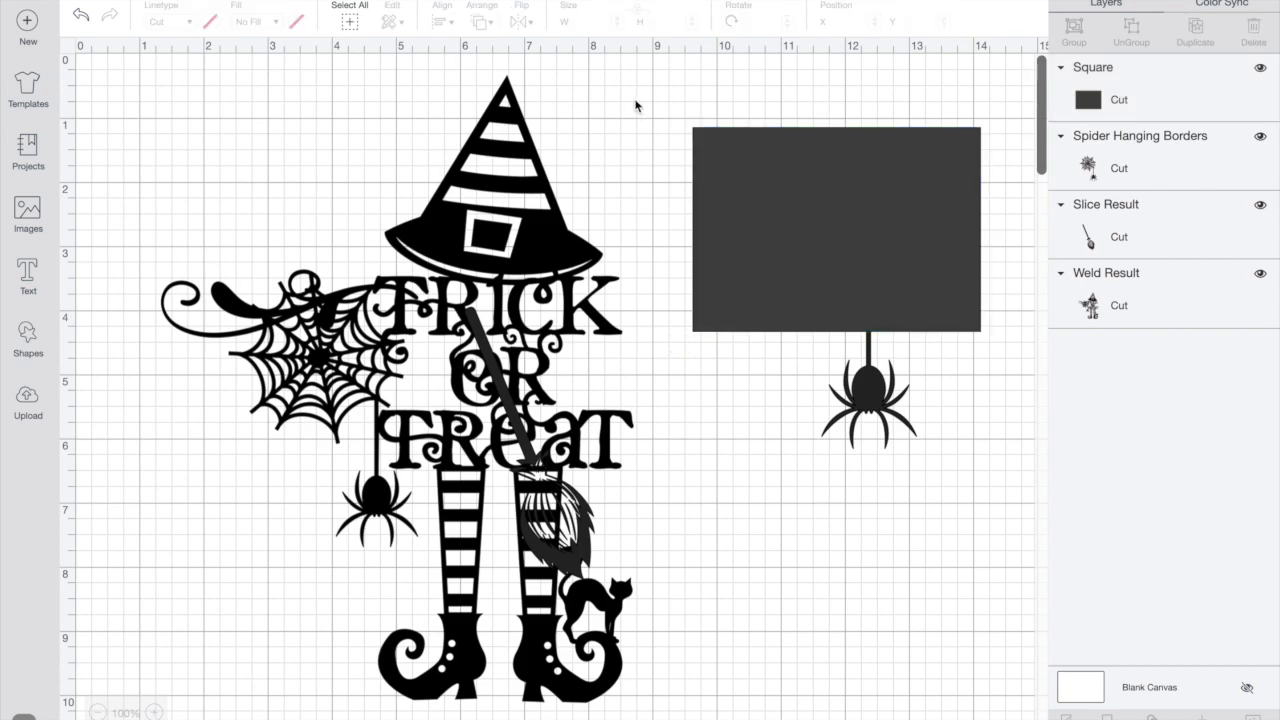
pyautogui.click(828, 168)
pyautogui.keyDown('shift'); pyautogui.click(868, 395); pyautogui.keyUp('shift')
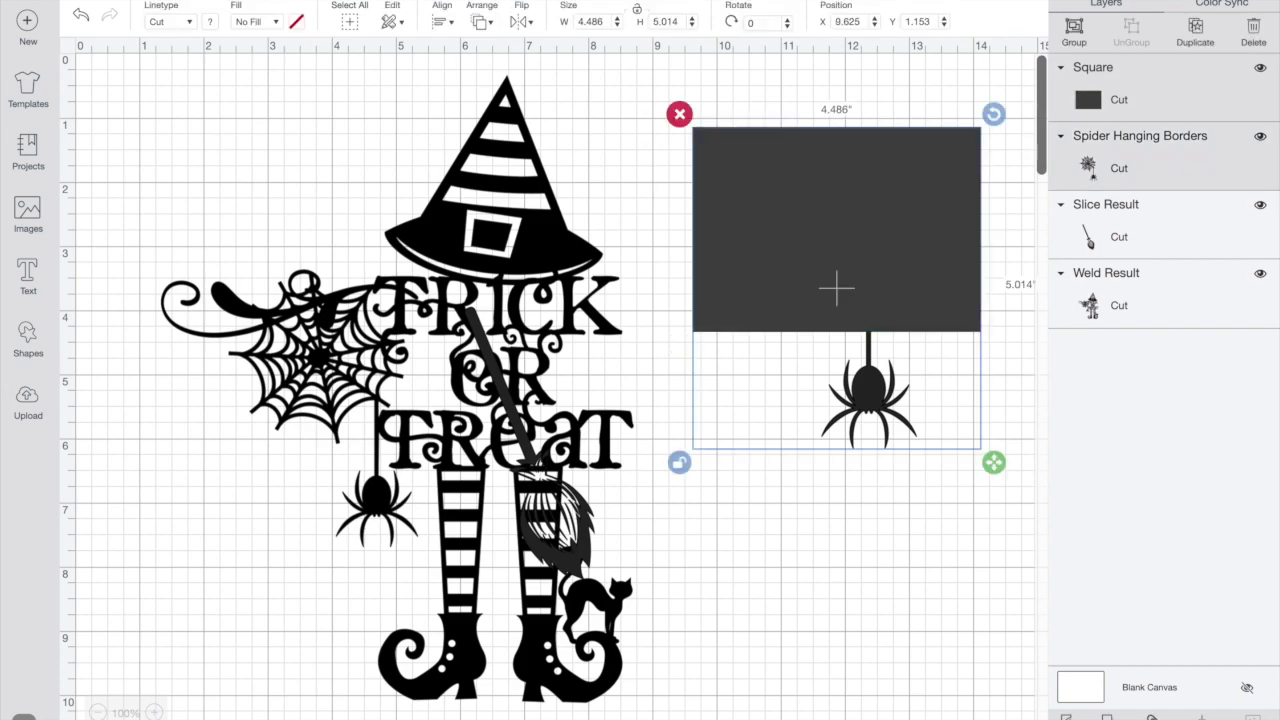
pyautogui.click(1065, 716)
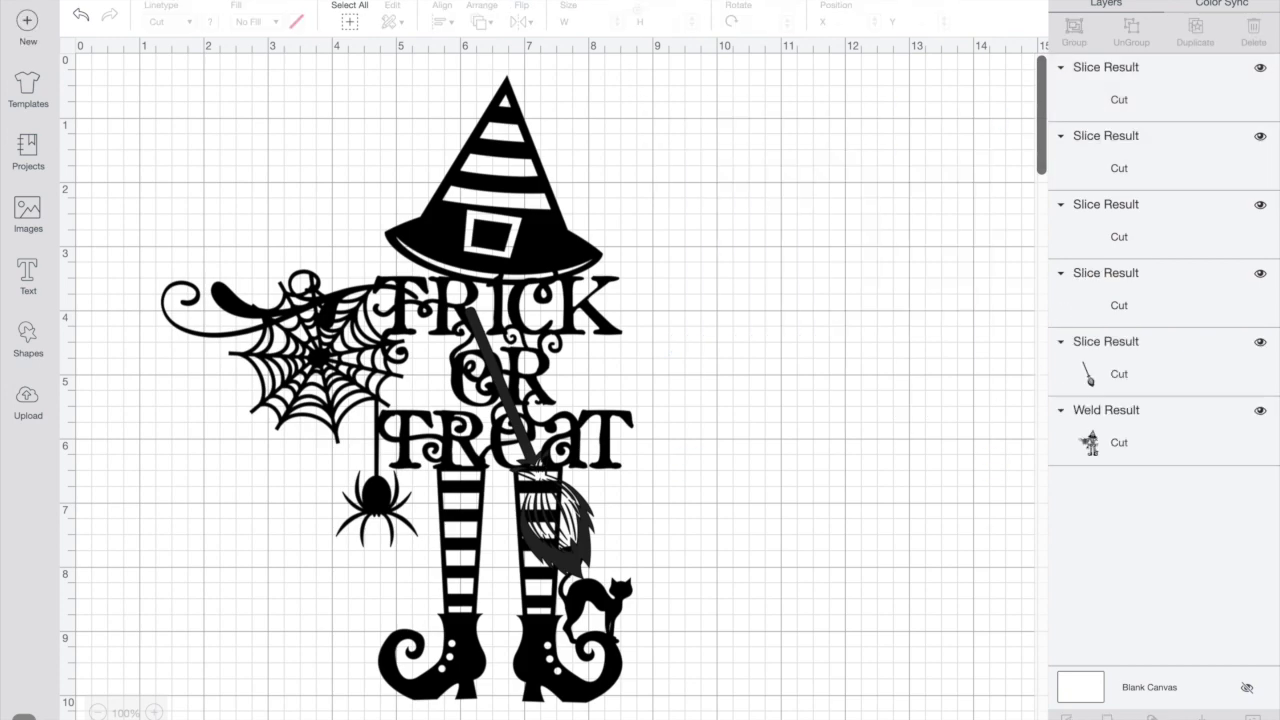
pyautogui.moveTo(878, 405); pyautogui.dragTo(848, 511)
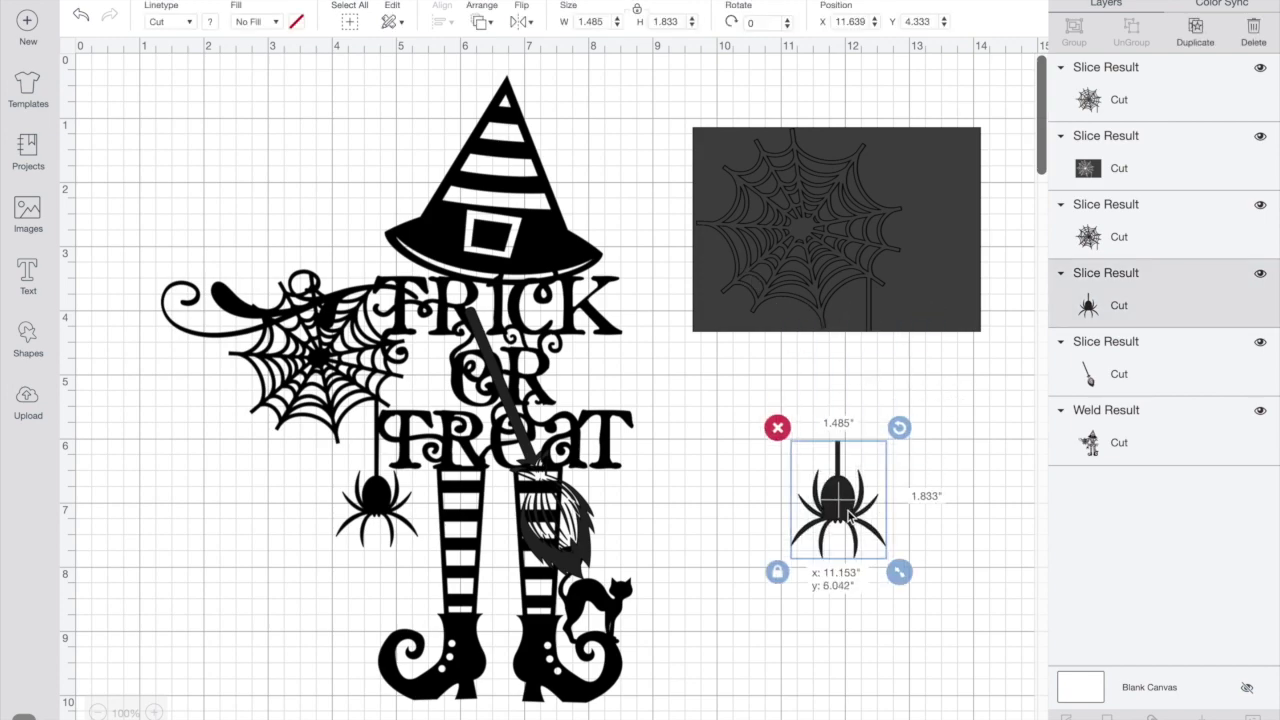
# Step: Delete the web slices and square remnant, then move the lone spider onto TRICK
pyautogui.click(797, 200)
pyautogui.press('Delete')
pyautogui.click(803, 210)
pyautogui.press('Delete')
pyautogui.click(806, 214)
pyautogui.press('Delete')
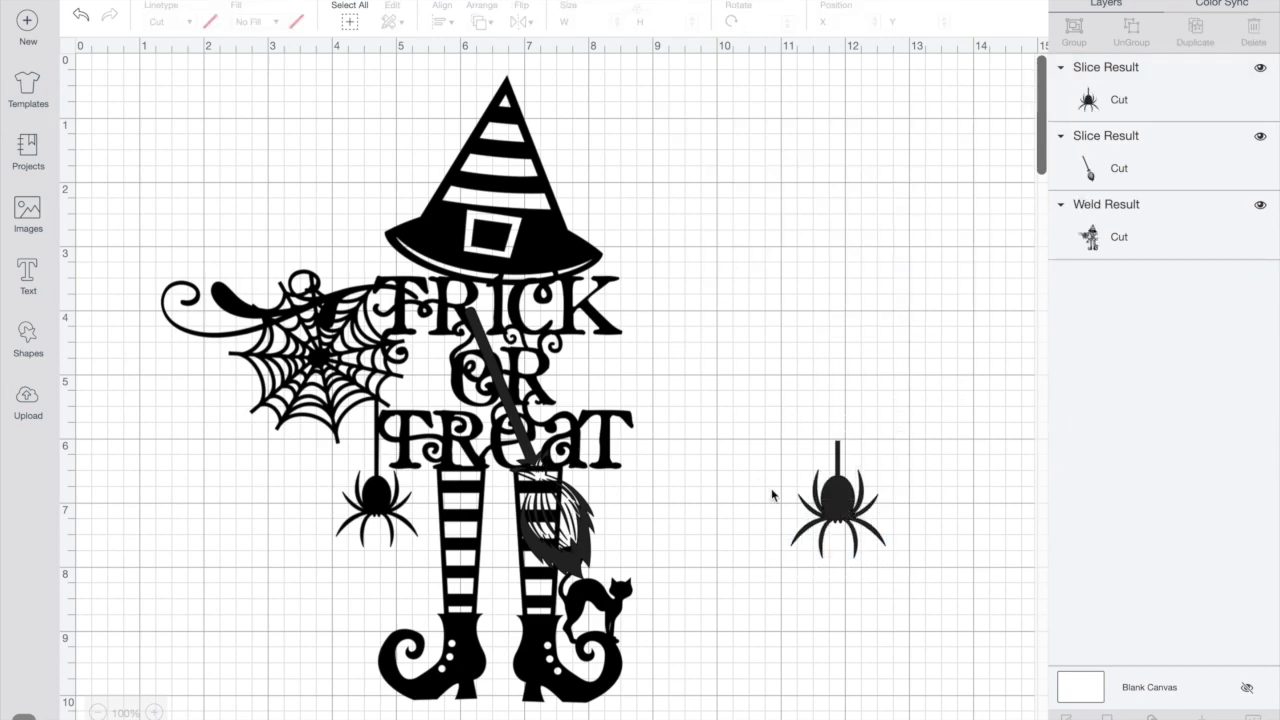
pyautogui.click(842, 508)
pyautogui.moveTo(818, 485); pyautogui.dragTo(610, 390)
# Step: Shrink the spider beside TRICK to about 0.957 by 1.181 inches and nudge it right
pyautogui.moveTo(672, 462); pyautogui.dragTo(656, 424)
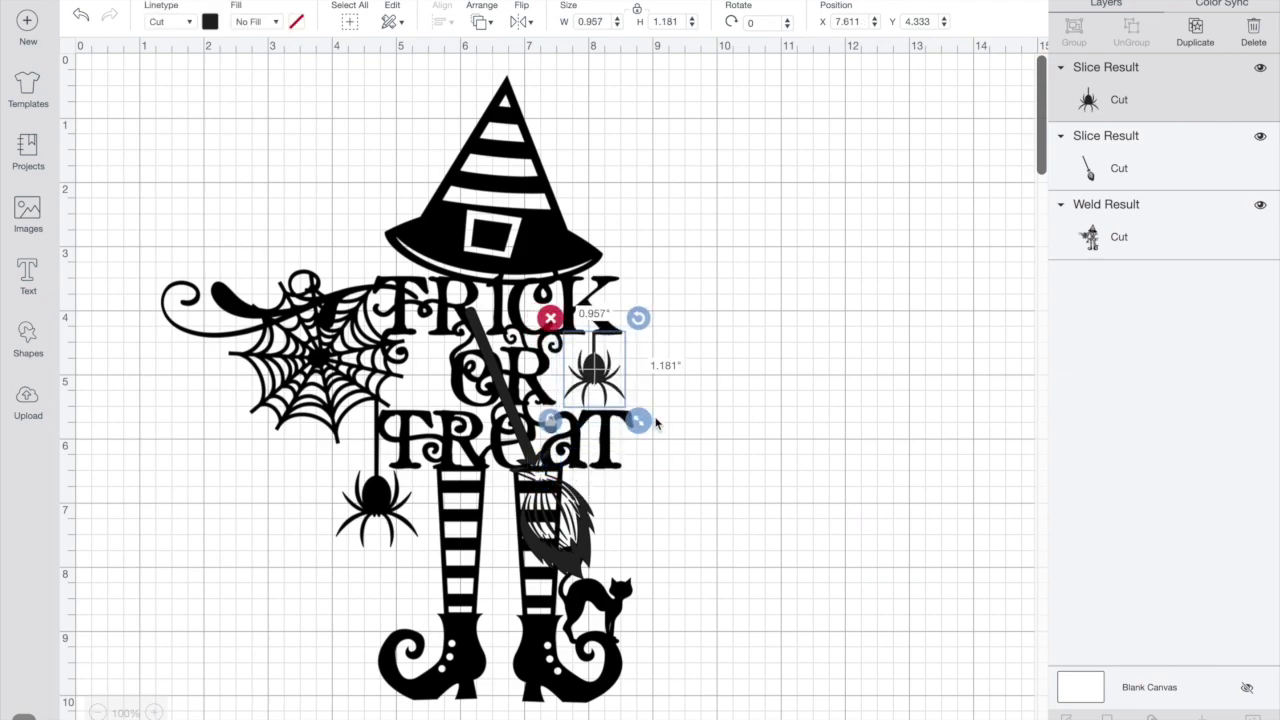
pyautogui.moveTo(594, 375); pyautogui.dragTo(606, 375)
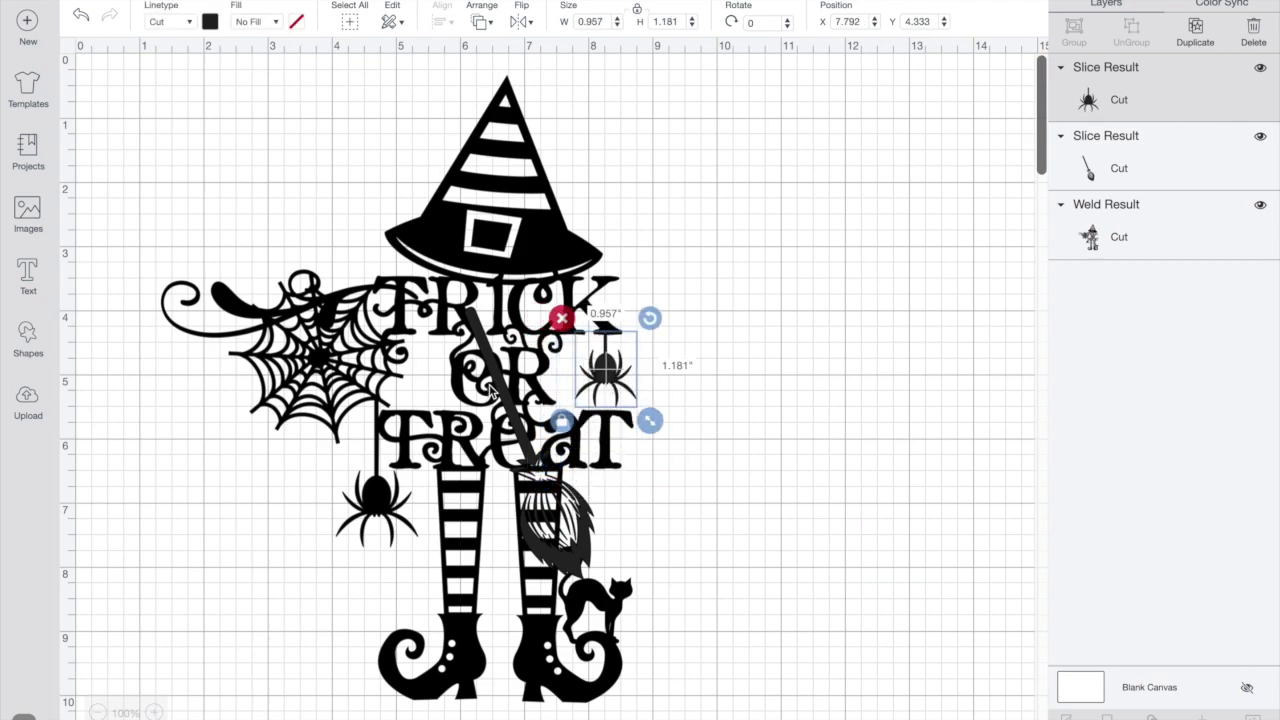
pyautogui.click(795, 652)
# Step: Move the broom beside the lettering, rotate it upright, and shrink it slightly
pyautogui.moveTo(576, 542); pyautogui.dragTo(713, 467)
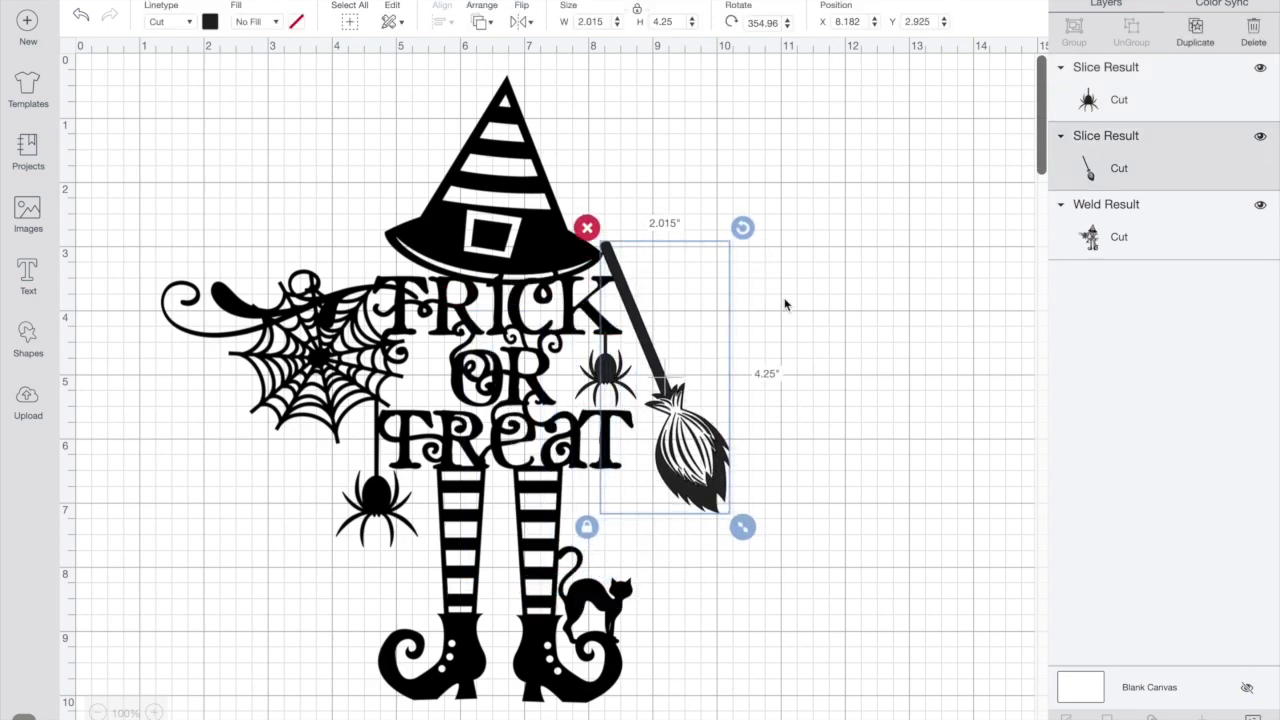
pyautogui.moveTo(741, 229); pyautogui.dragTo(762, 243)
pyautogui.moveTo(733, 533); pyautogui.dragTo(721, 500)
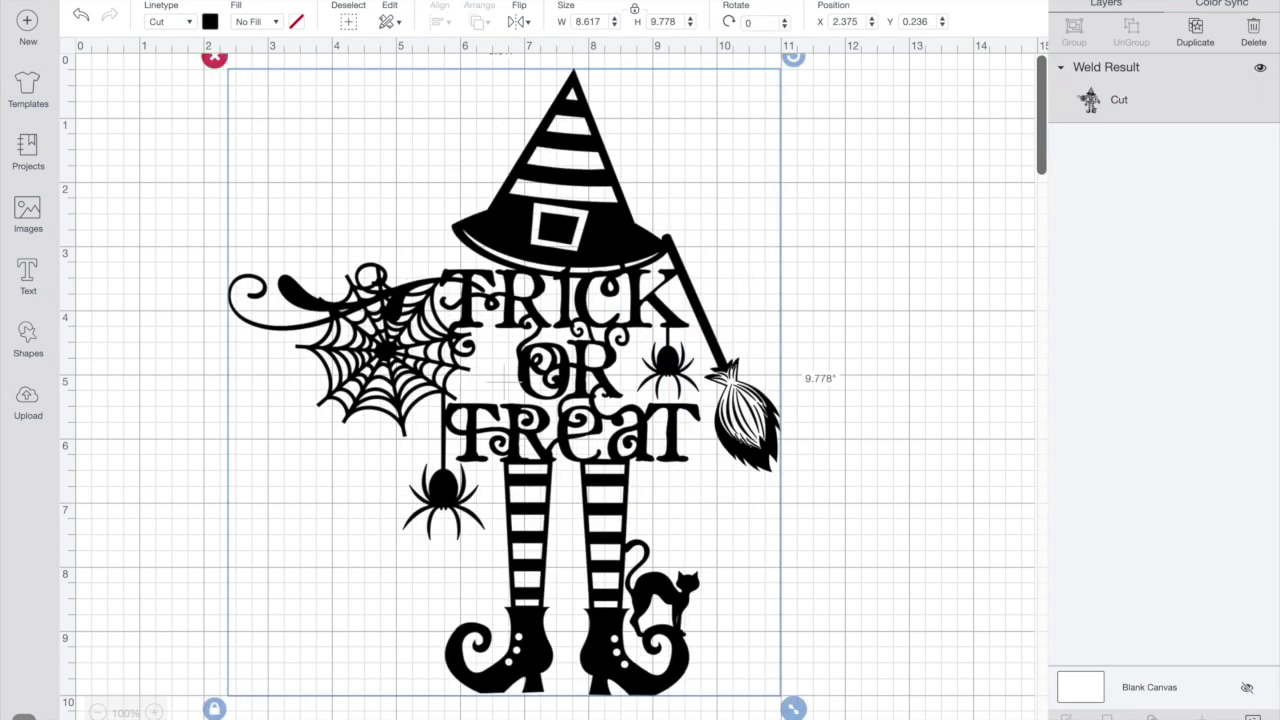
pyautogui.hotkey('ctrl', 's')
# Step: Name the project 'Halloween Papercut', keep it public, and save
pyautogui.write('T')
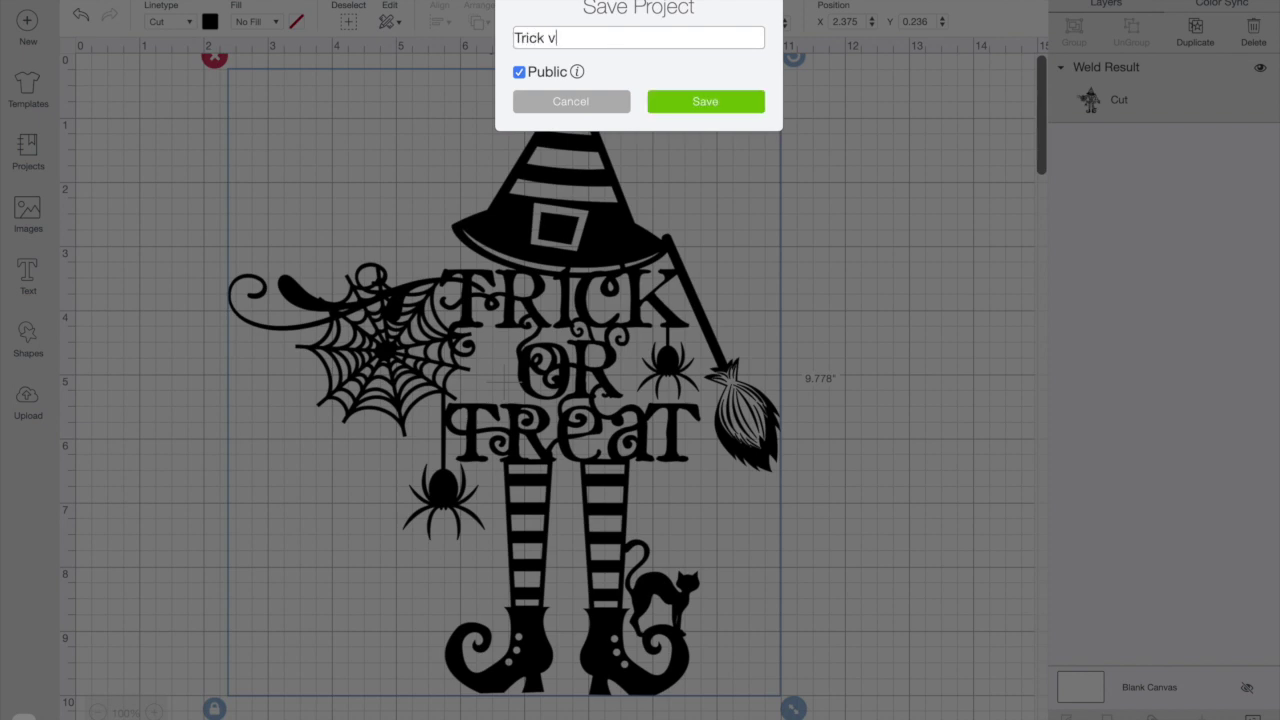
pyautogui.press('BackSpace')
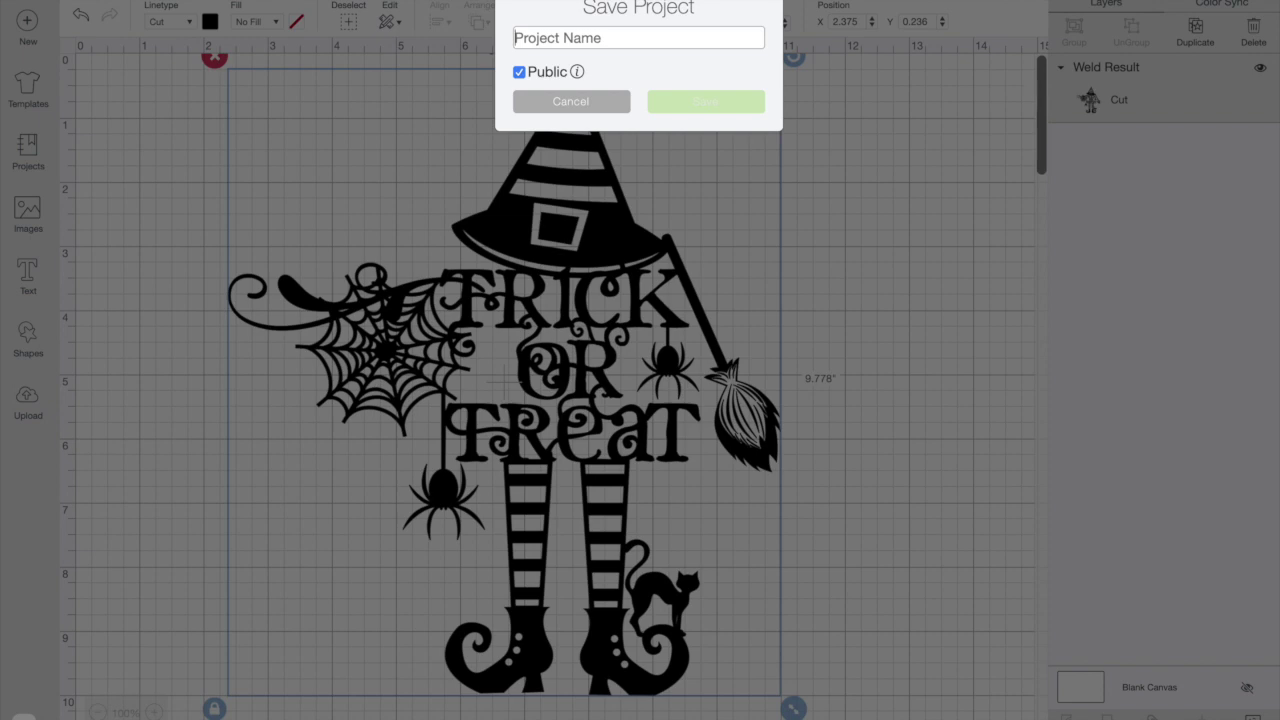
pyautogui.write('Hall')
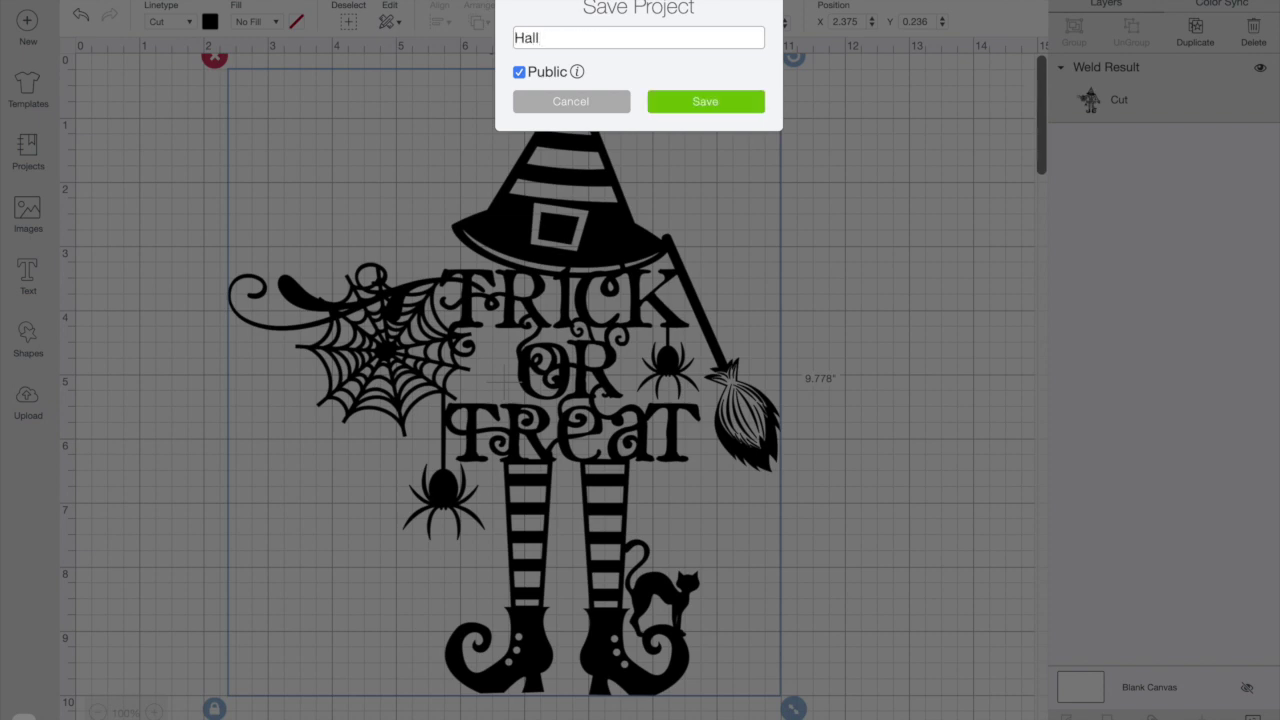
pyautogui.write('oween Papercut')
pyautogui.click(705, 104)
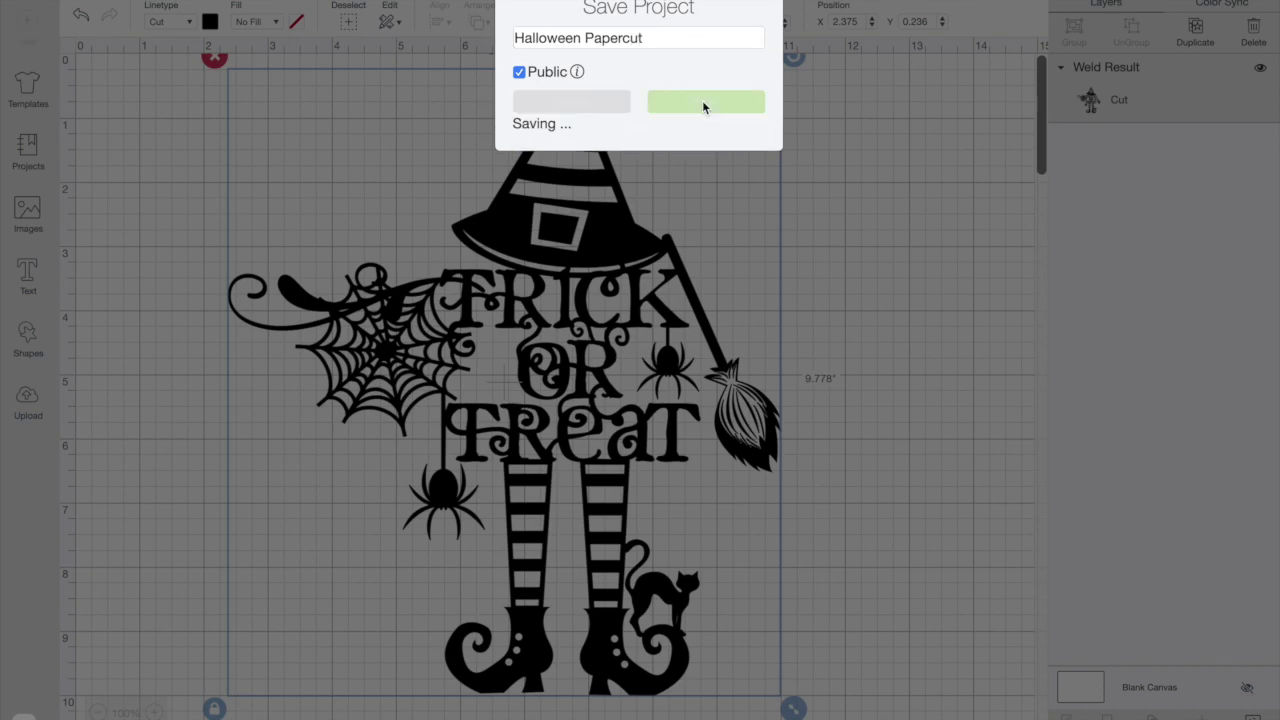